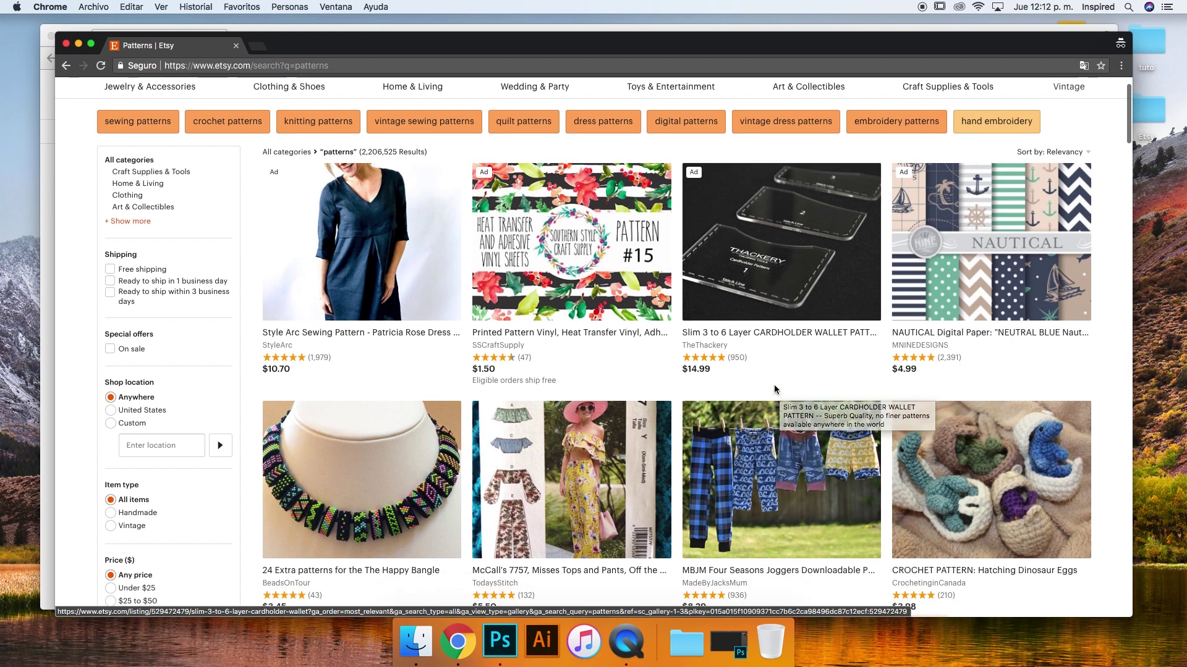
Review the shop page, then close the private window showing it
{"action": "scroll", "coordinate": [783, 369], "scroll_direction": "down", "scroll_amount": 8}
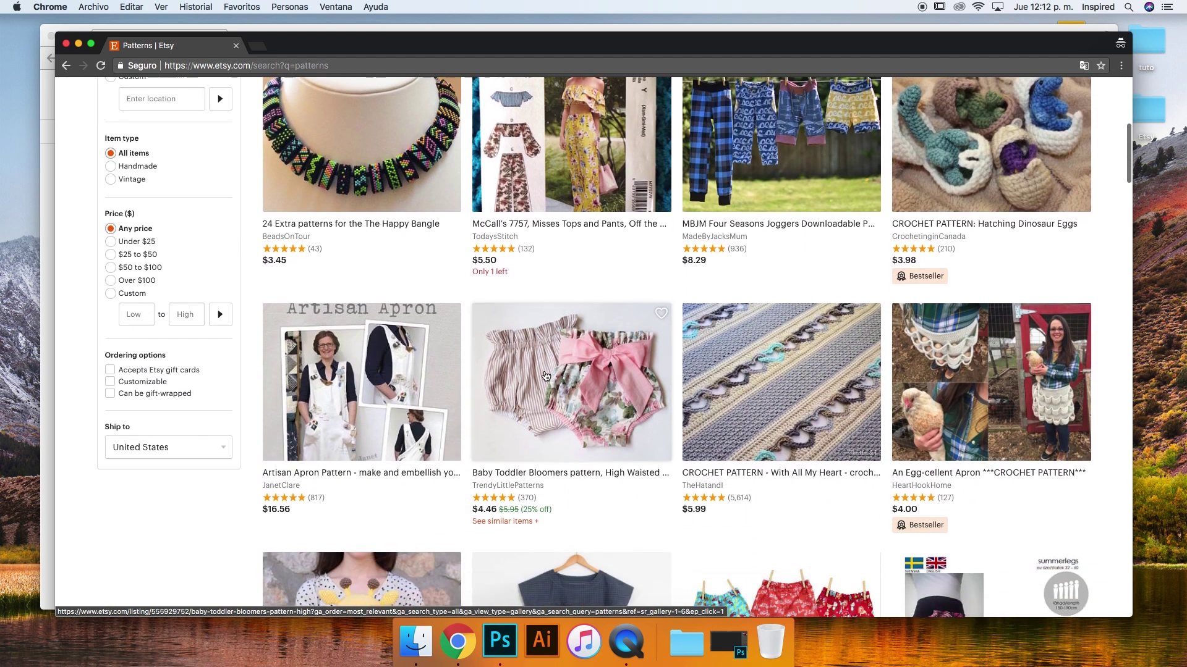
{"action": "scroll", "coordinate": [725, 364], "scroll_direction": "down", "scroll_amount": 4}
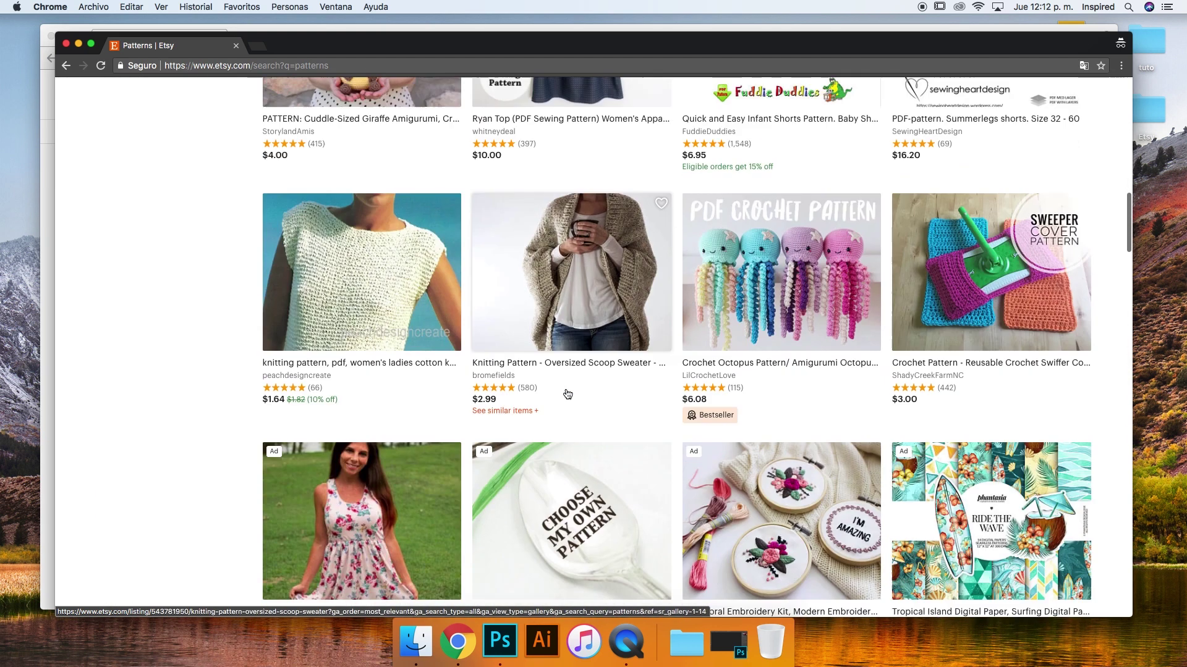
{"action": "left_click", "coordinate": [67, 65]}
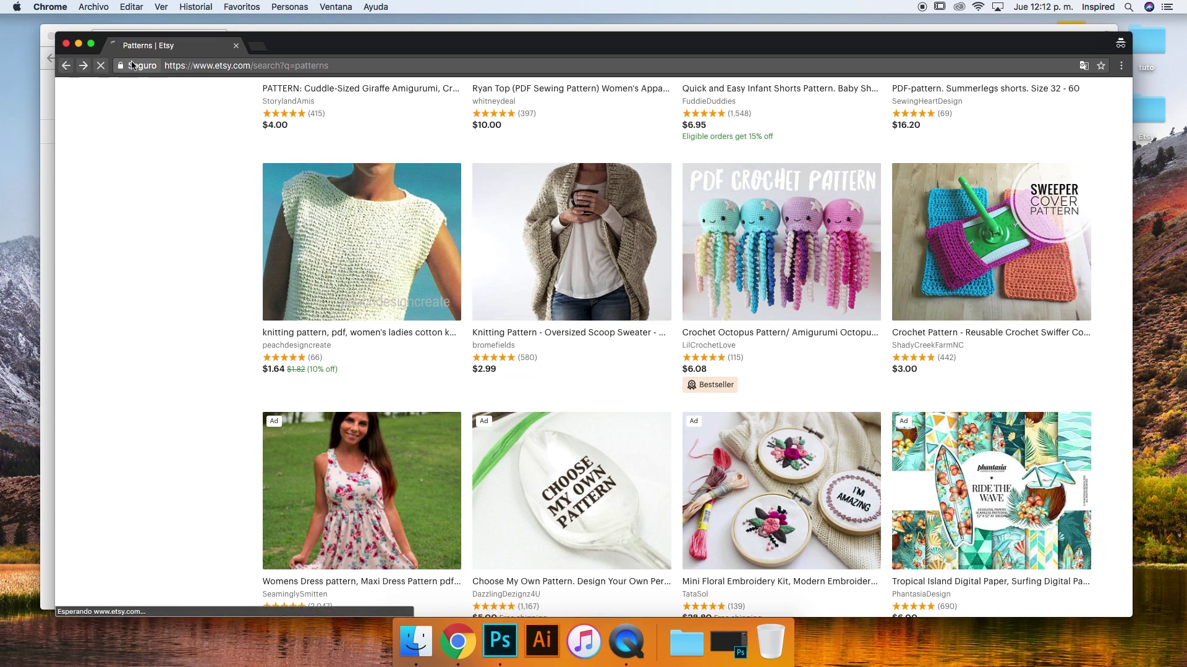
{"action": "scroll", "coordinate": [691, 250], "scroll_direction": "down", "scroll_amount": 10}
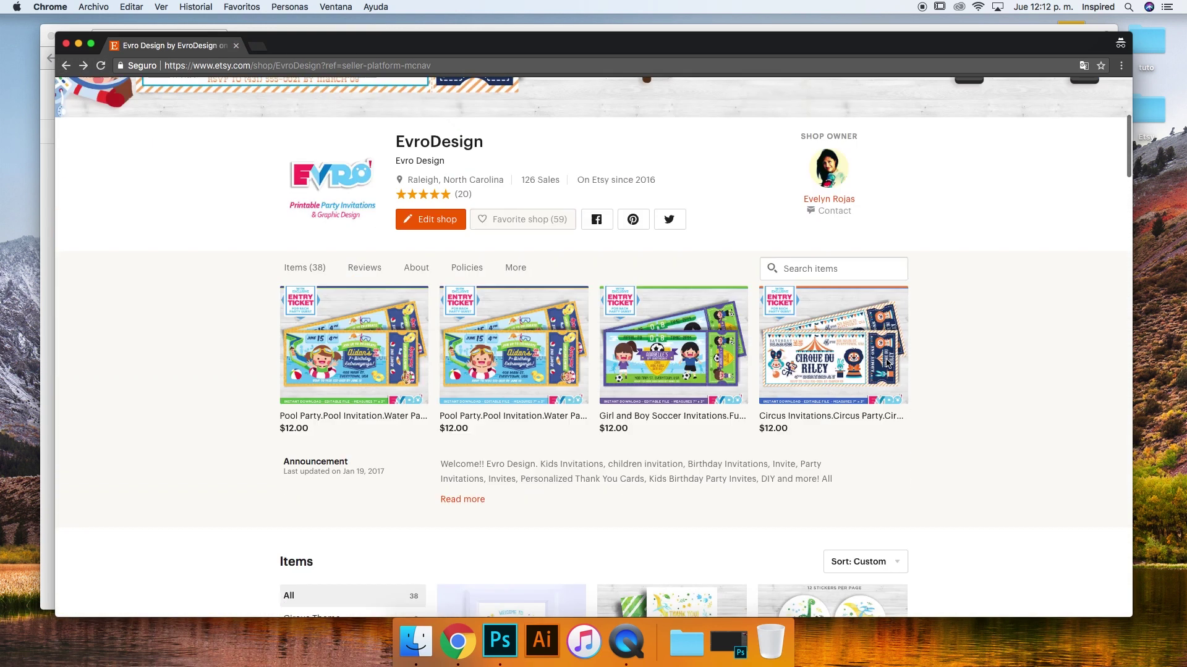
{"action": "scroll", "coordinate": [885, 358], "scroll_direction": "up", "scroll_amount": 11}
{"action": "key", "text": "super+w"}
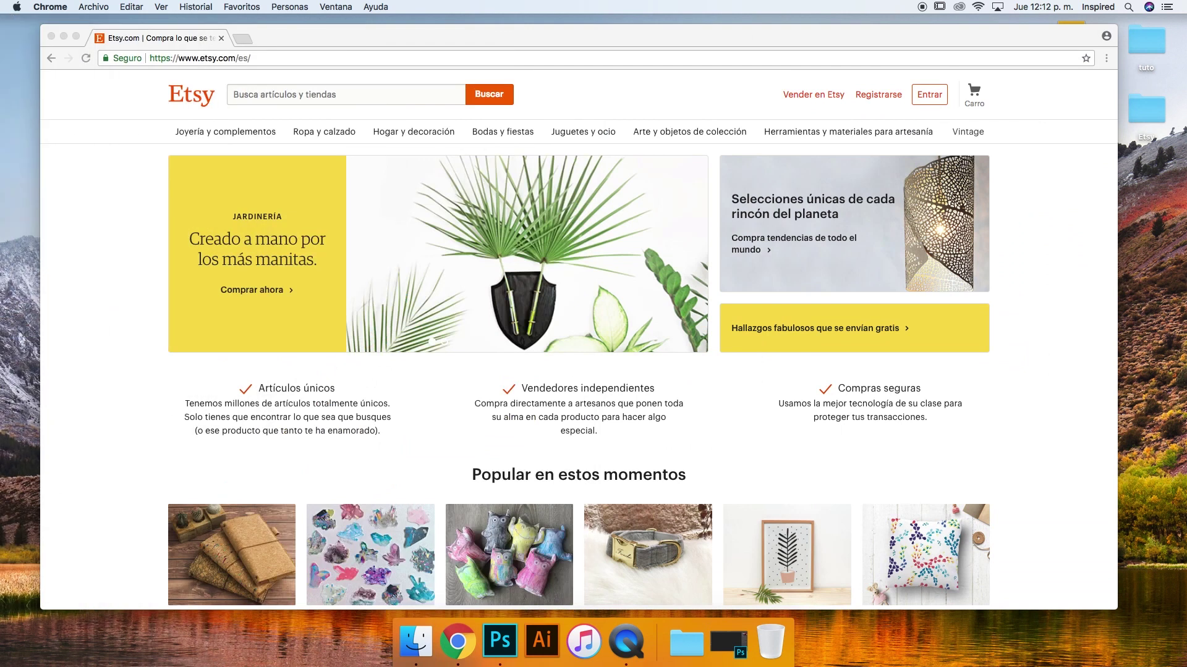
Open Etsy's 'Vender en Etsy' selling page and scroll through it
{"action": "left_click_drag", "start_coordinate": [601, 36], "coordinate": [622, 36]}
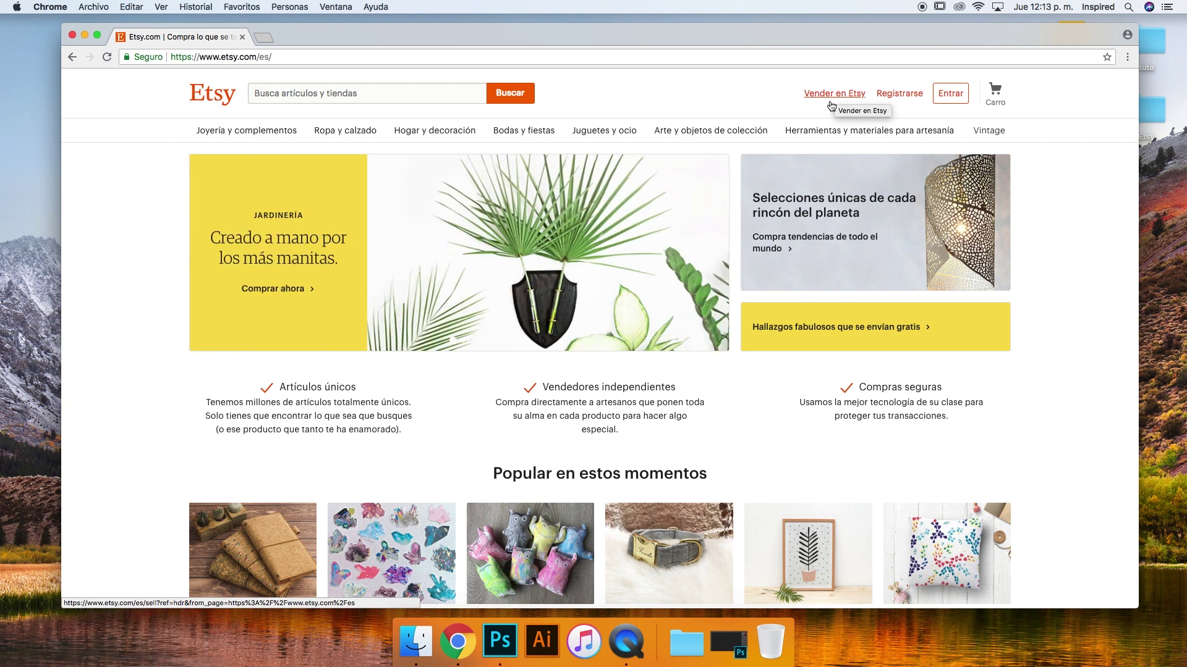
{"action": "left_click", "coordinate": [829, 98]}
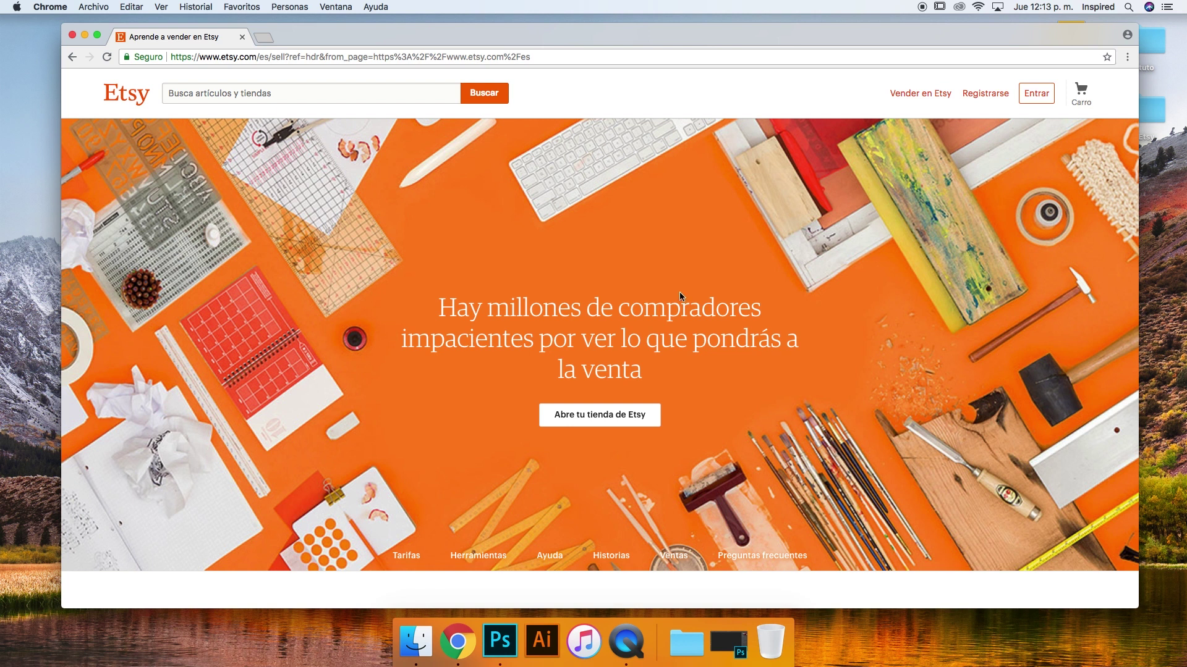
{"action": "scroll", "coordinate": [651, 292], "scroll_direction": "down", "scroll_amount": 3}
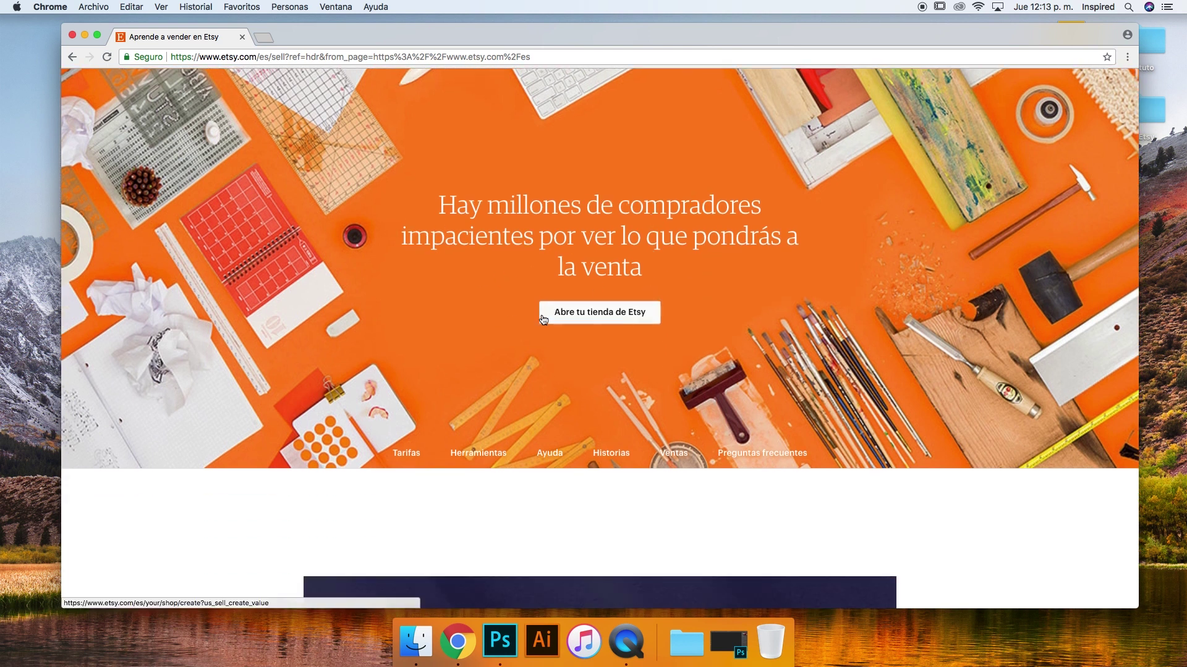
{"action": "scroll", "coordinate": [605, 209], "scroll_direction": "down", "scroll_amount": 4}
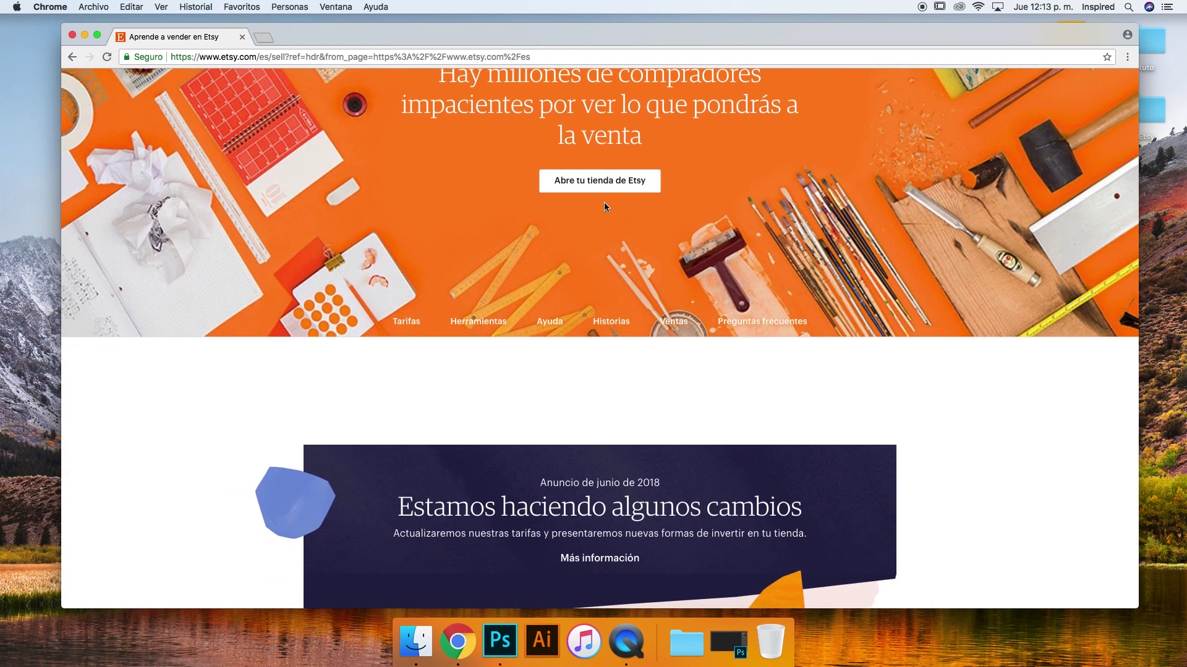
Start opening an Etsy shop and enter the name, e-mail and password for registration
{"action": "left_click", "coordinate": [599, 182]}
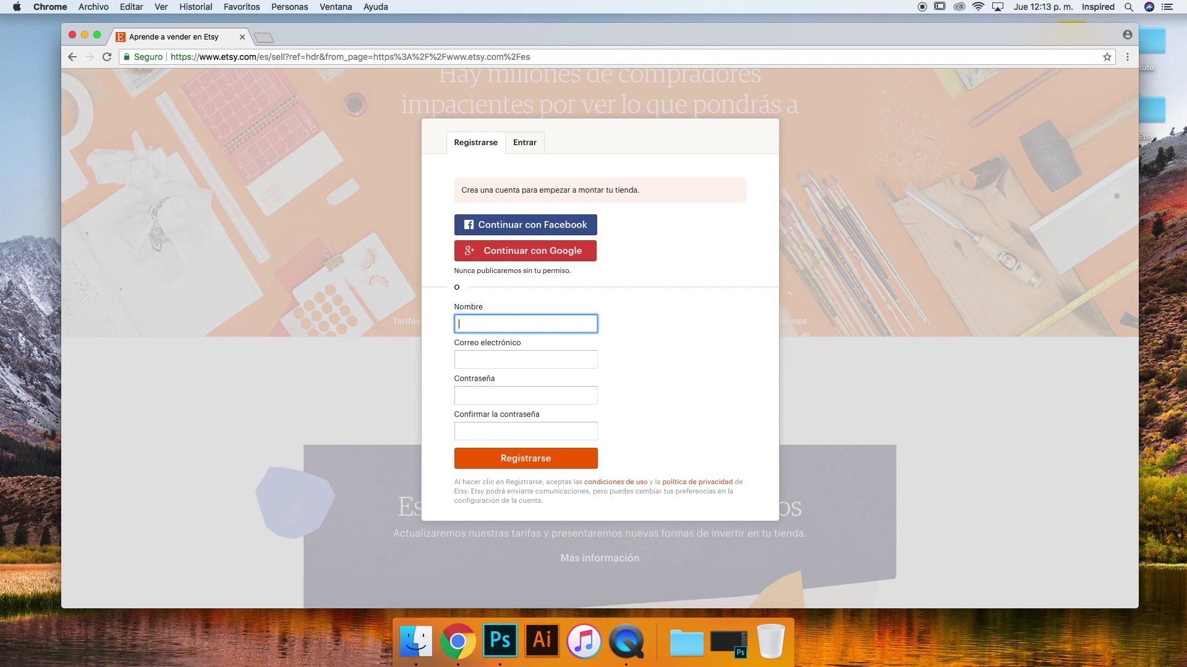
{"action": "left_click", "coordinate": [508, 360]}
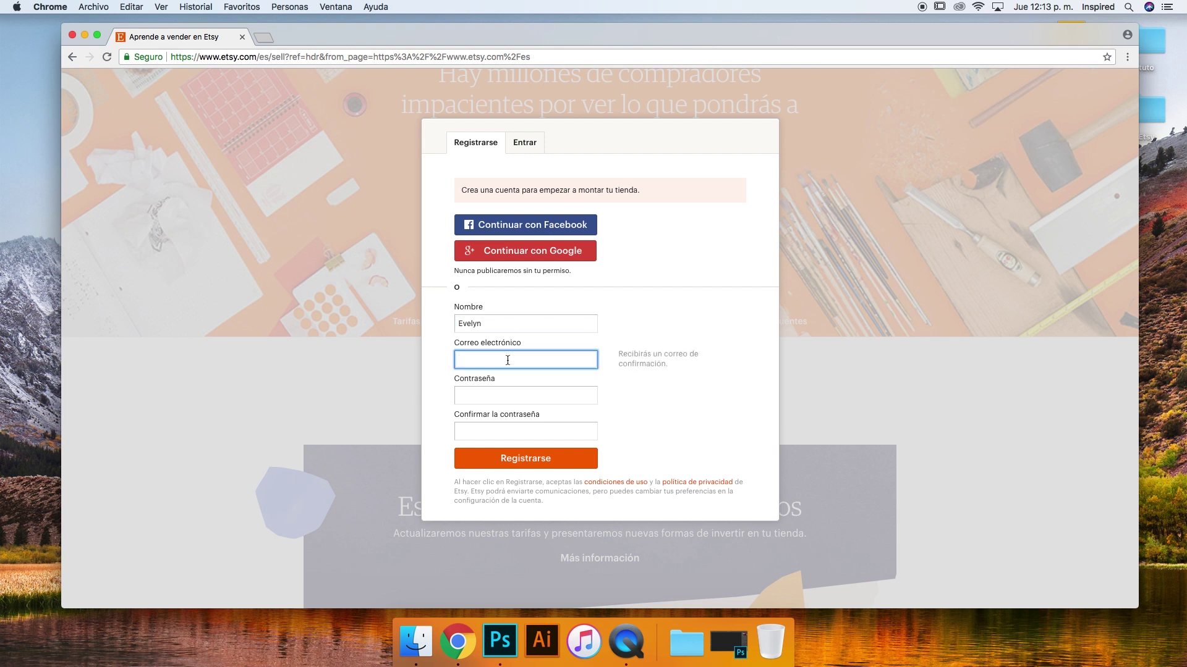
{"action": "type", "text": "evrodesign.com"}
{"action": "left_click", "coordinate": [499, 397]}
{"action": "type", "text": "••••••••"}
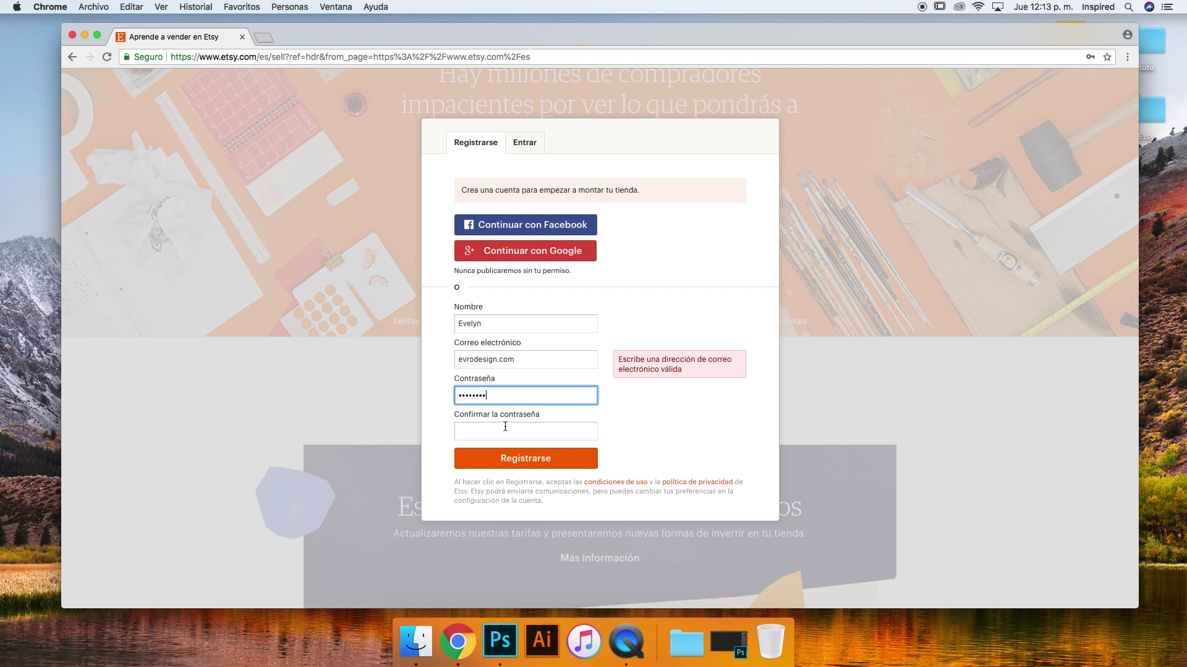
Correct the e-mail address, confirm the password and submit the registration
{"action": "left_click", "coordinate": [496, 359]}
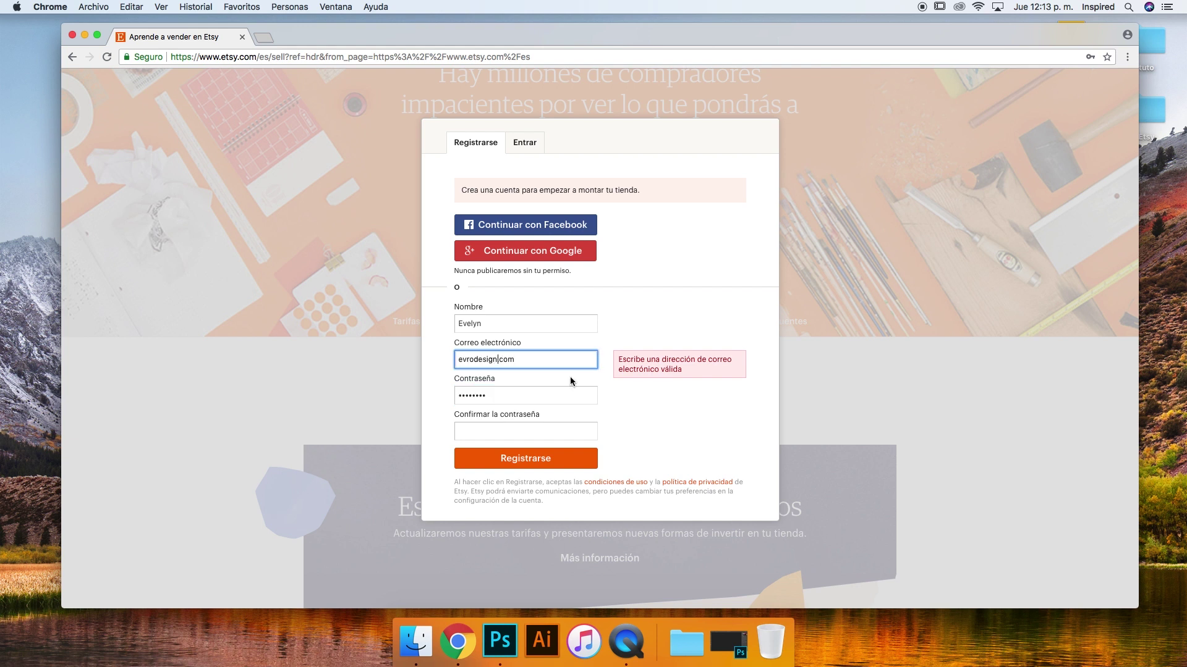
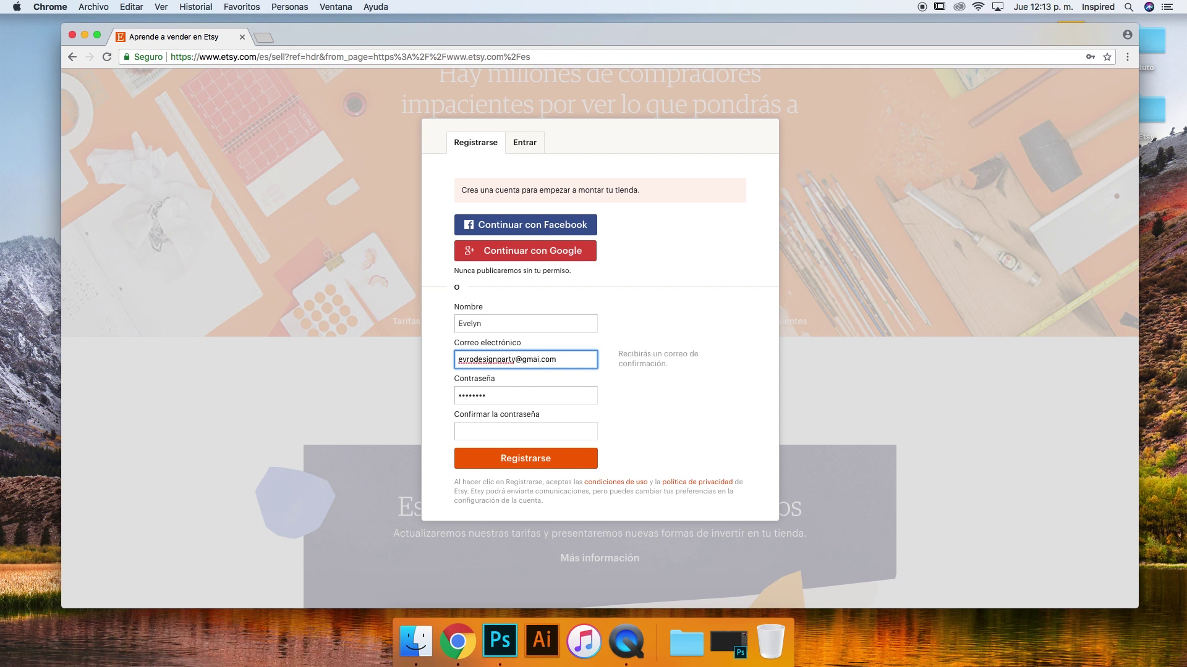
{"action": "left_click", "coordinate": [511, 394]}
{"action": "left_click", "coordinate": [521, 432]}
{"action": "type", "text": "••••••••"}
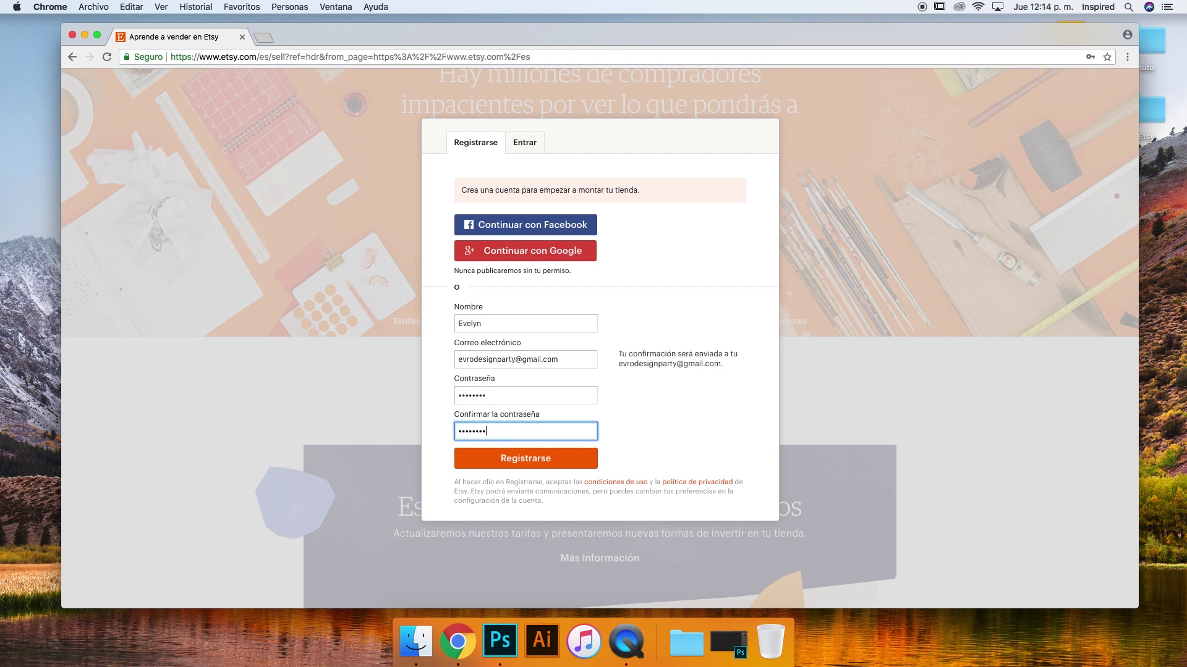
{"action": "left_click", "coordinate": [561, 459]}
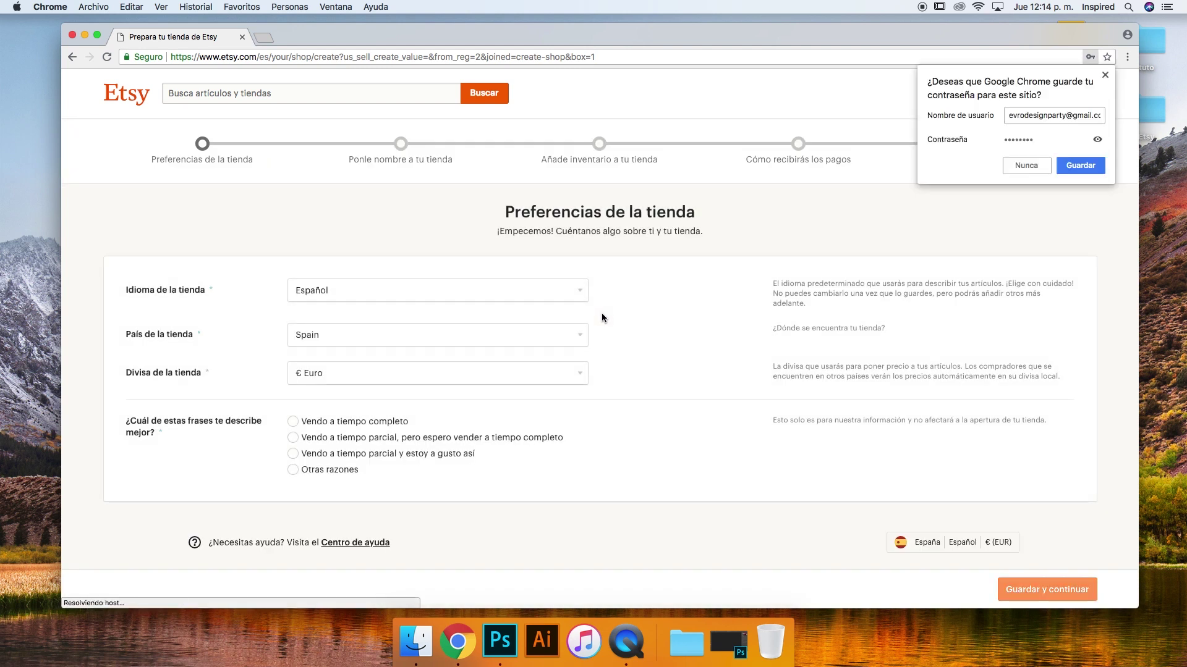
Decline saving the password and set the shop language to English
{"action": "left_click", "coordinate": [1026, 165]}
{"action": "scroll", "coordinate": [617, 233], "scroll_direction": "down", "scroll_amount": 1}
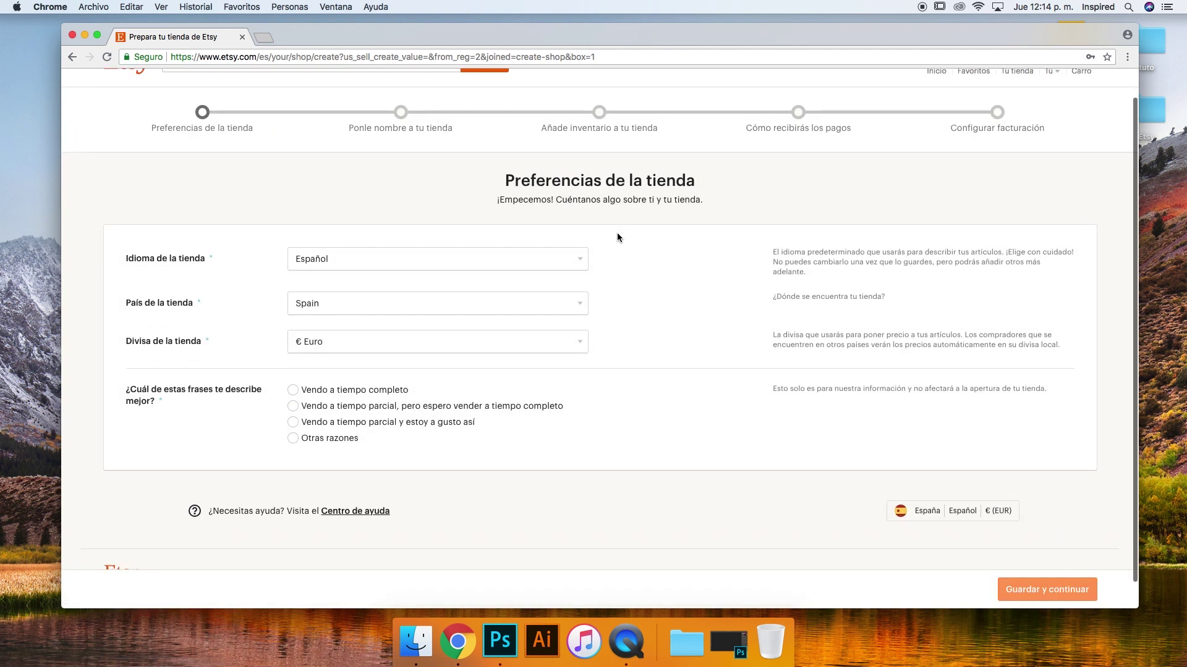
{"action": "scroll", "coordinate": [602, 228], "scroll_direction": "up", "scroll_amount": 1}
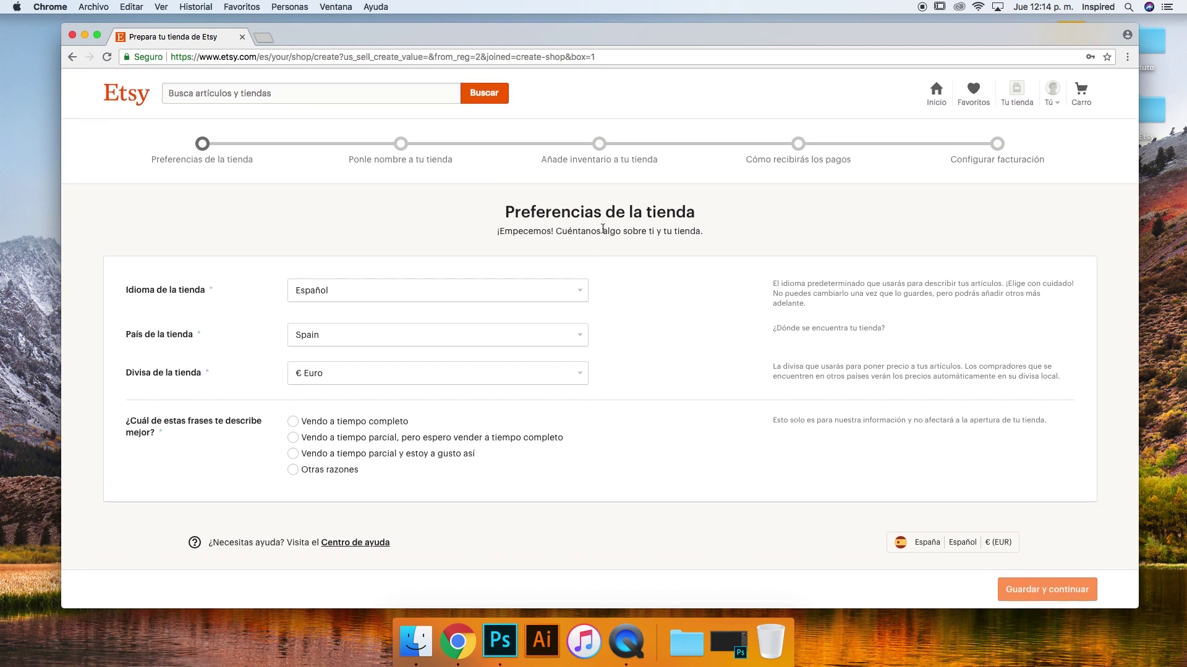
{"action": "left_click", "coordinate": [410, 289]}
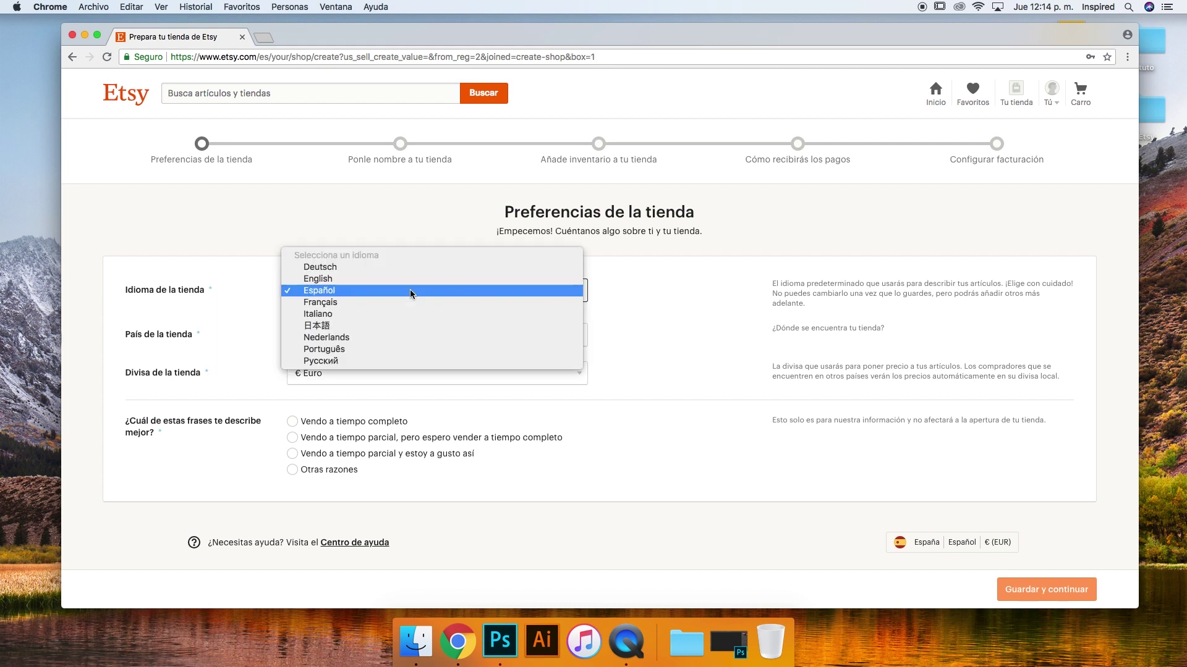
{"action": "left_click", "coordinate": [615, 289]}
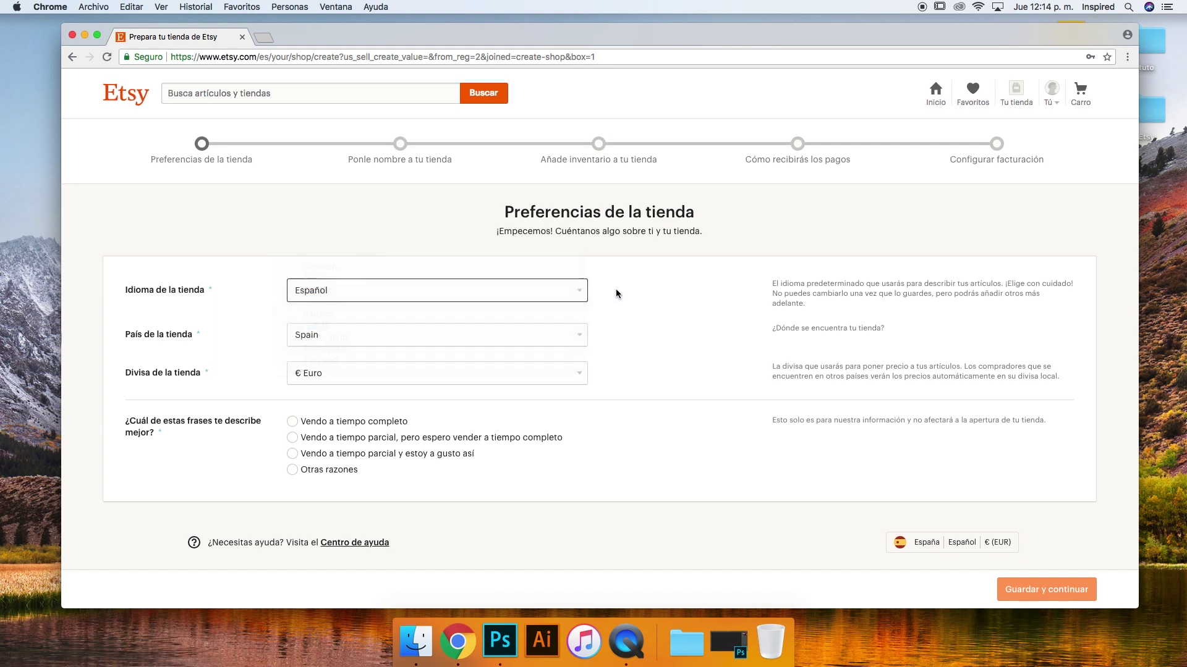
{"action": "left_click", "coordinate": [506, 293]}
{"action": "left_click", "coordinate": [420, 277]}
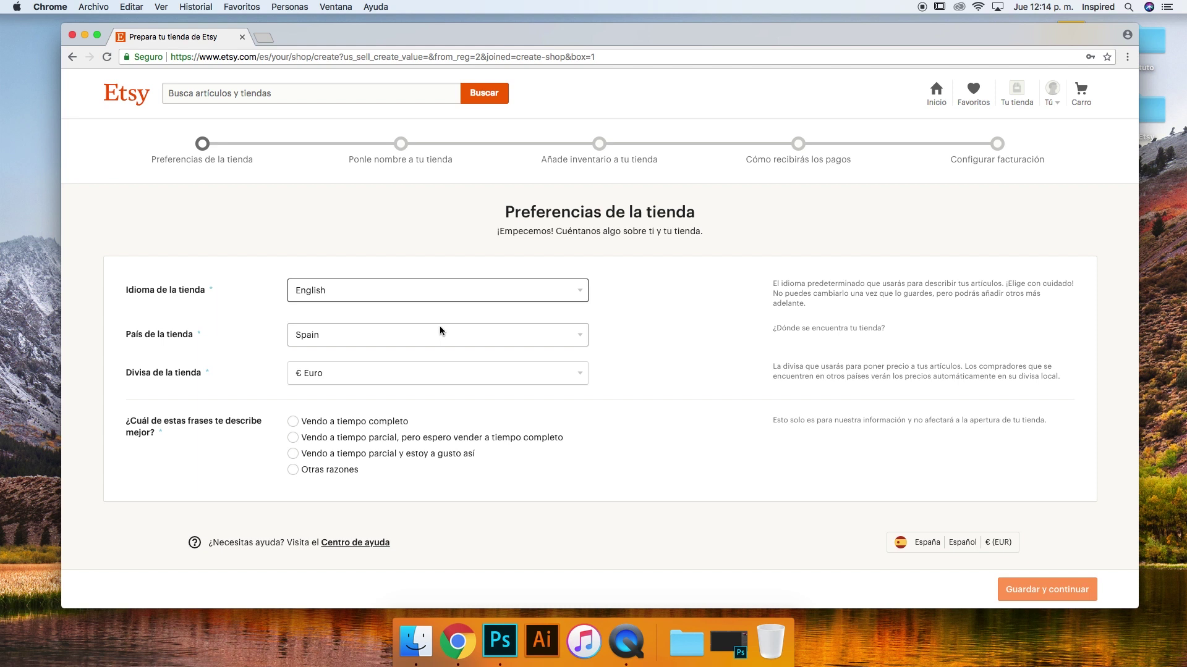
Keep Spain as the shop country and set the currency to US dollars
{"action": "left_click", "coordinate": [365, 334]}
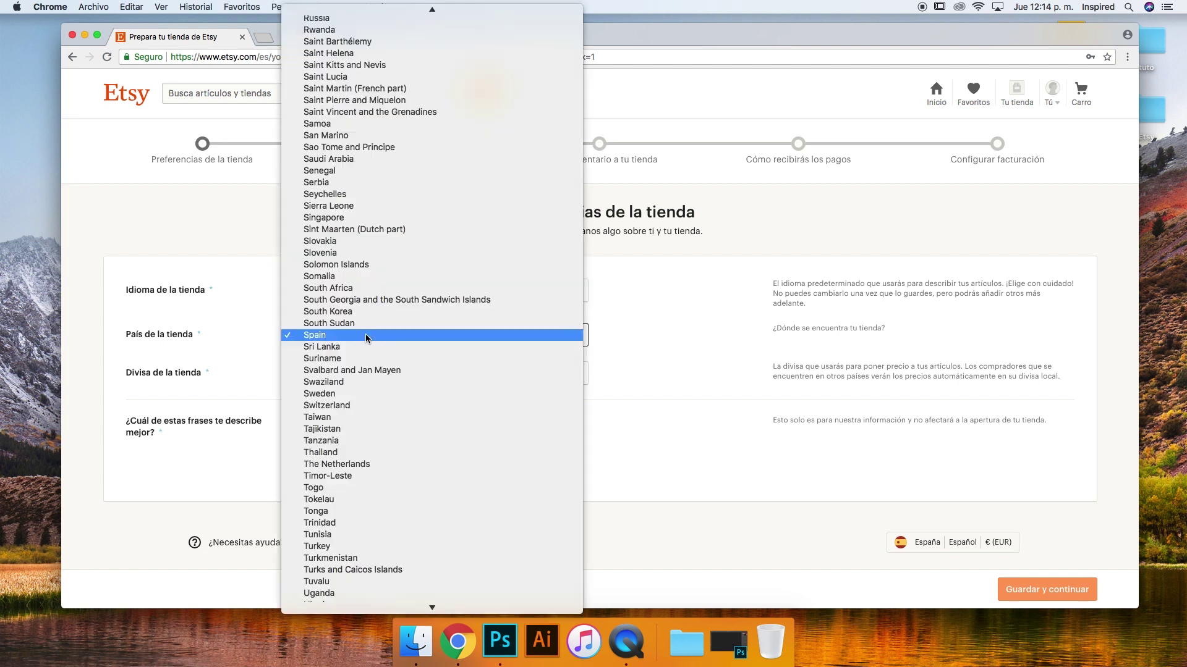
{"action": "scroll", "coordinate": [366, 334], "scroll_direction": "down", "scroll_amount": 5}
{"action": "scroll", "coordinate": [365, 334], "scroll_direction": "up", "scroll_amount": 15}
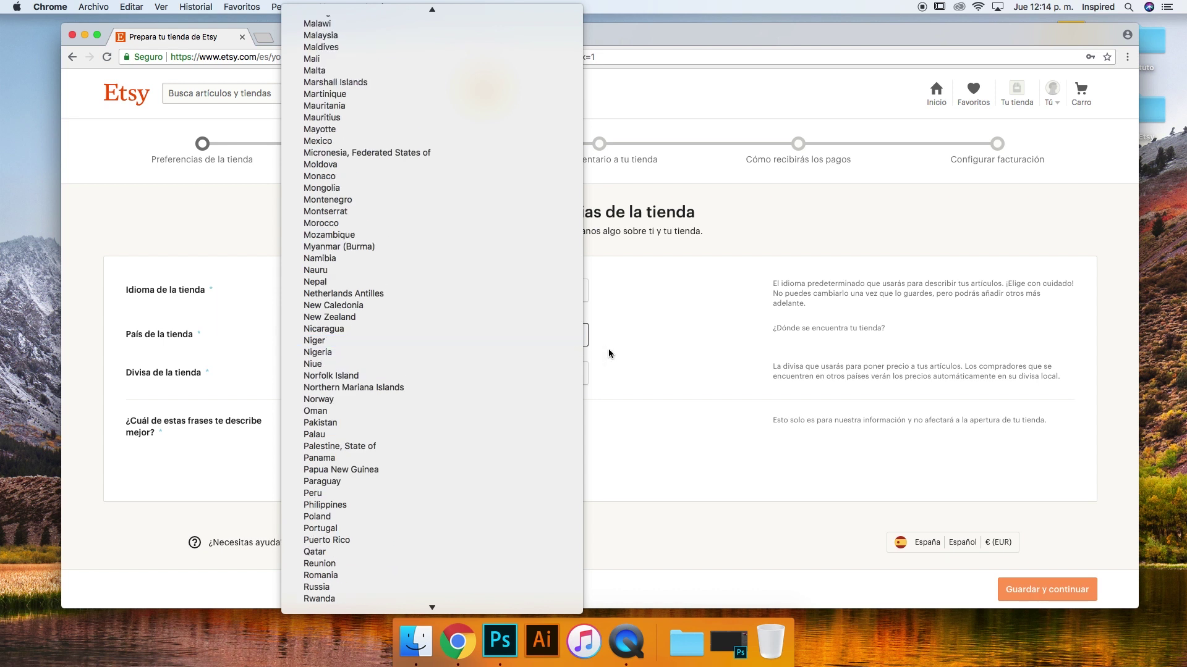
{"action": "right_click", "coordinate": [644, 344]}
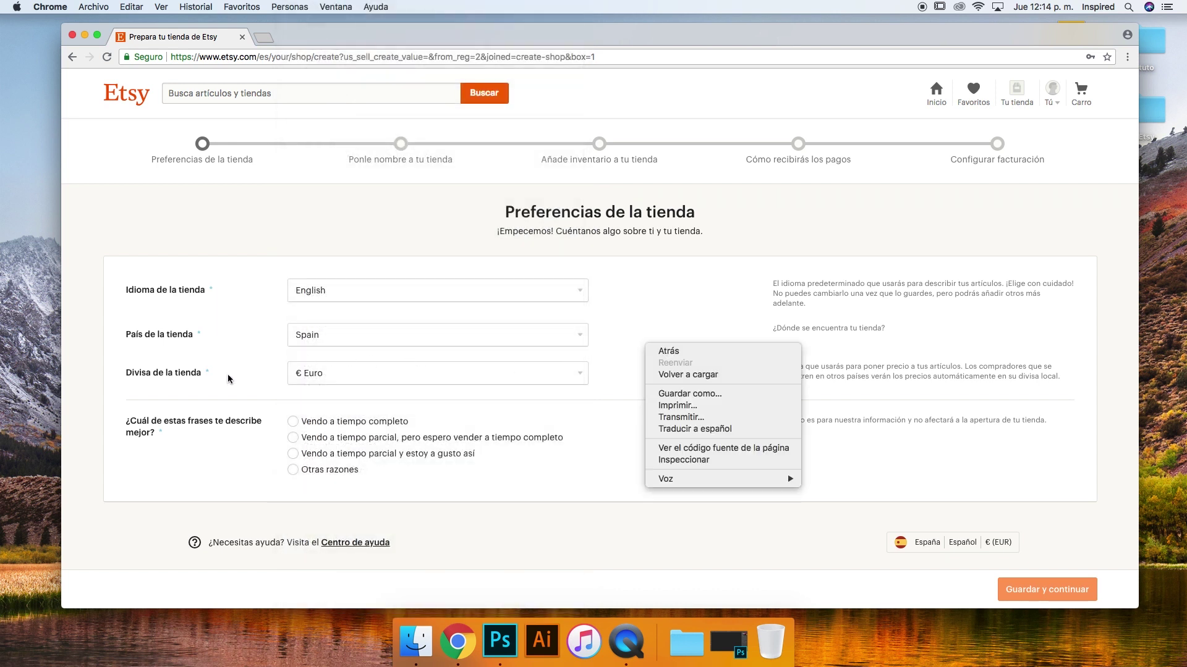
{"action": "left_click", "coordinate": [228, 373]}
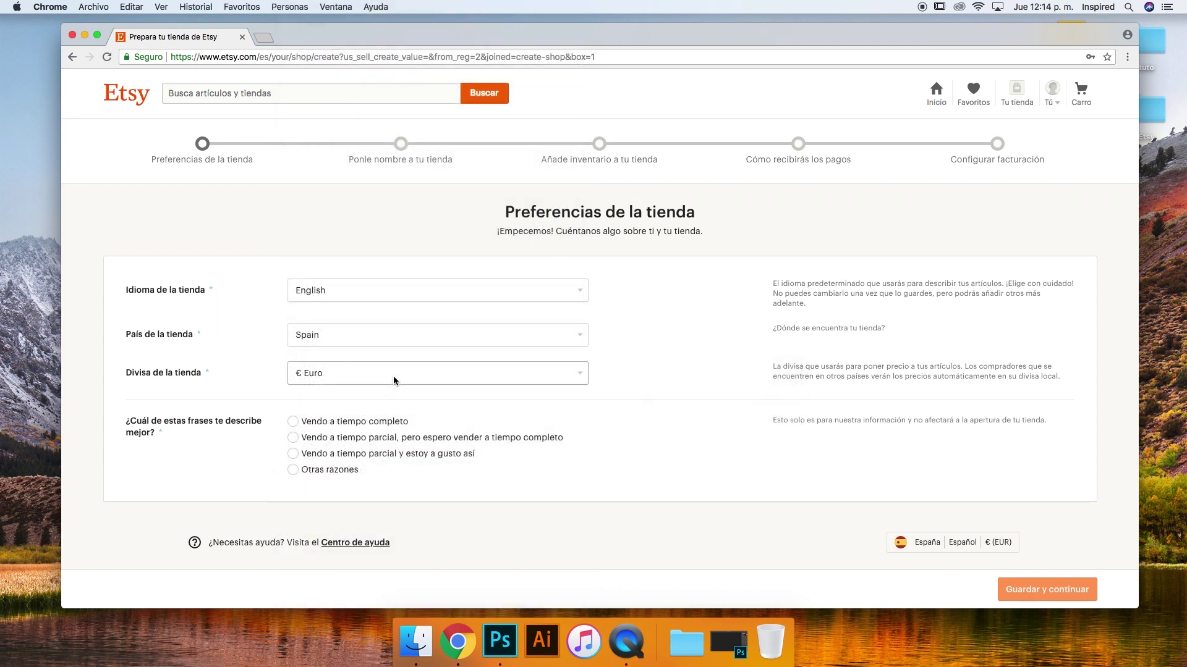
{"action": "left_click", "coordinate": [419, 378]}
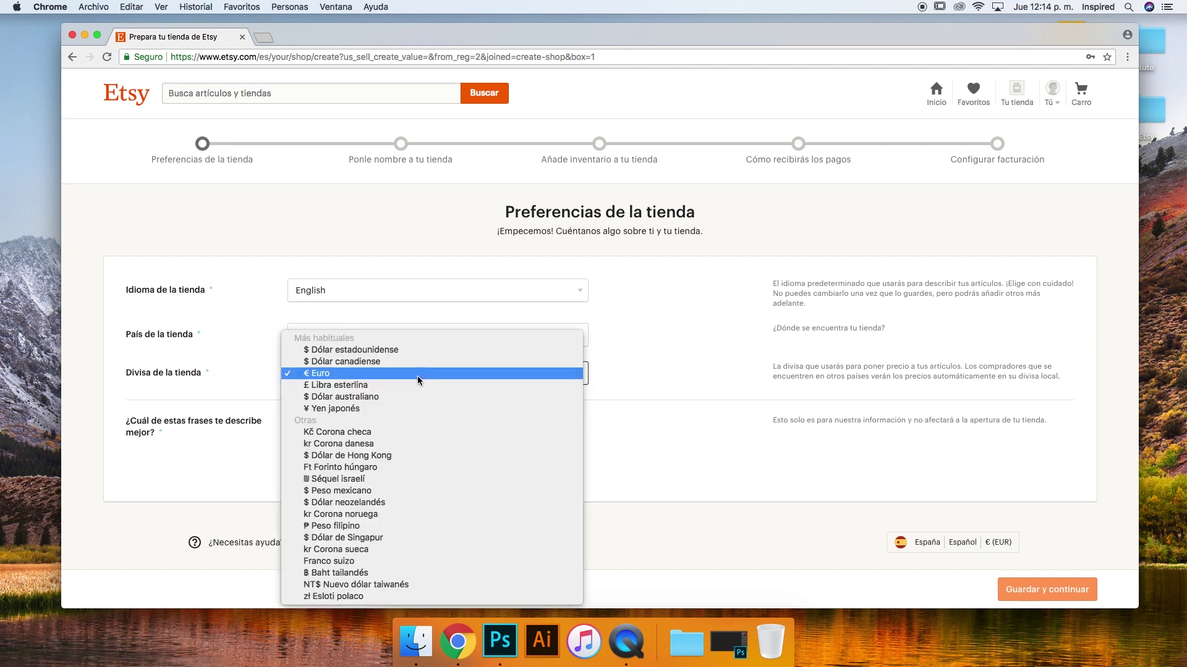
{"action": "left_click", "coordinate": [375, 352]}
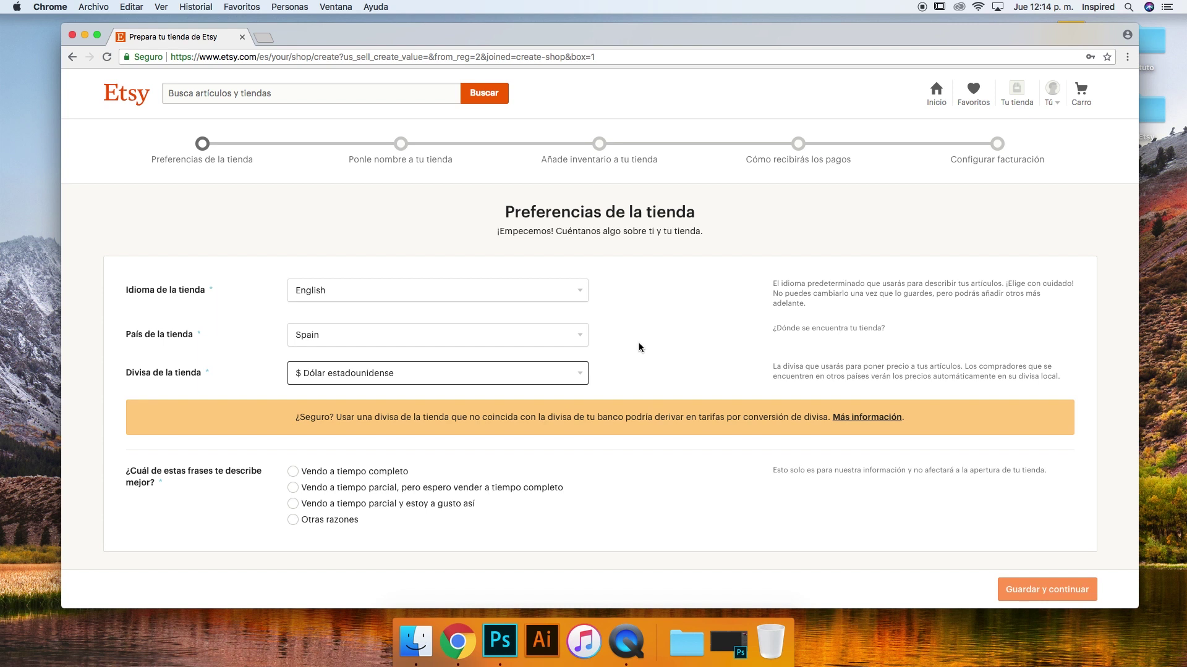
Scroll the preferences form and return to the previous onboarding page
{"action": "scroll", "coordinate": [639, 348], "scroll_direction": "down", "scroll_amount": 2}
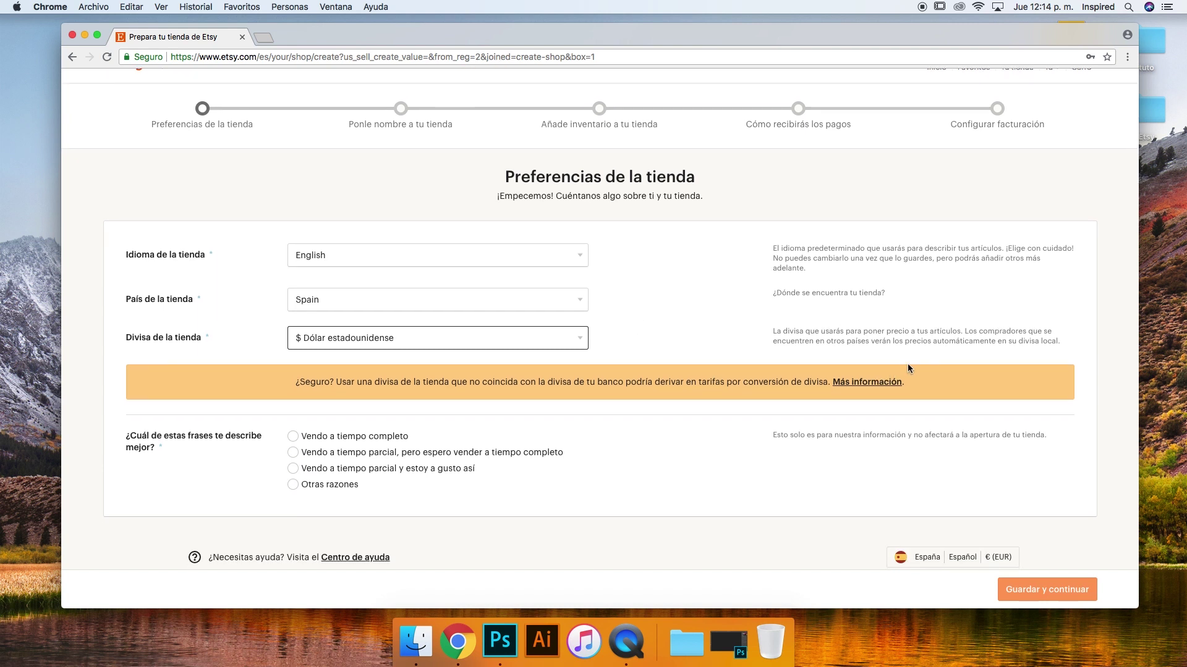
{"action": "scroll", "coordinate": [445, 374], "scroll_direction": "down", "scroll_amount": 3}
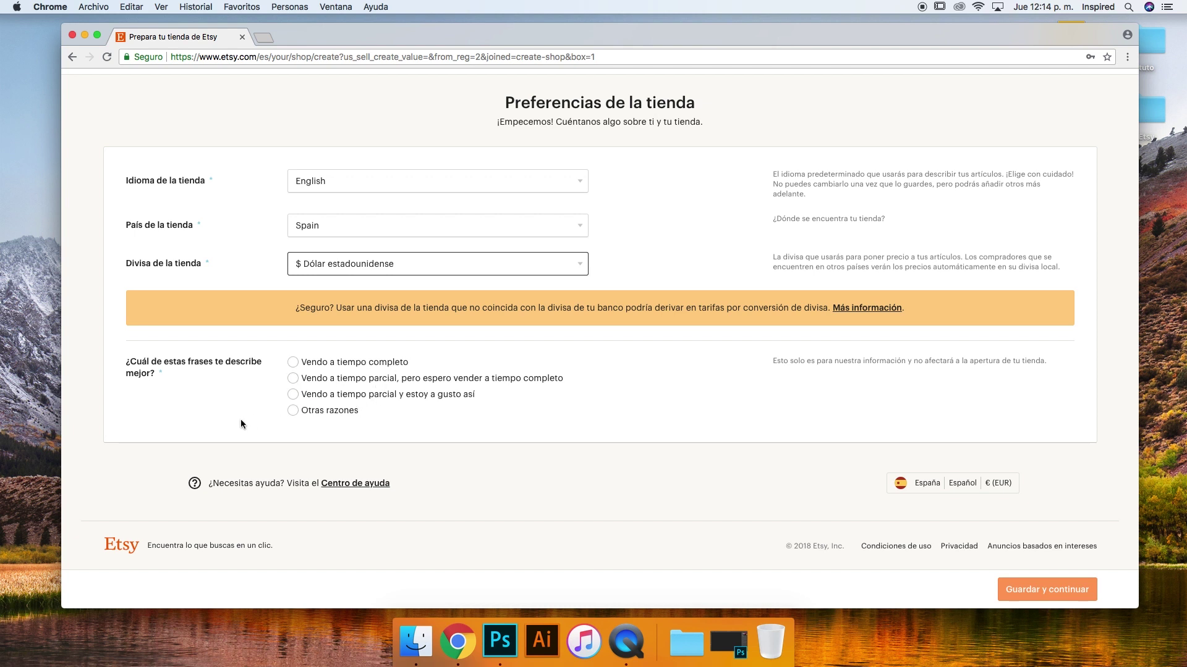
{"action": "right_click", "coordinate": [294, 382]}
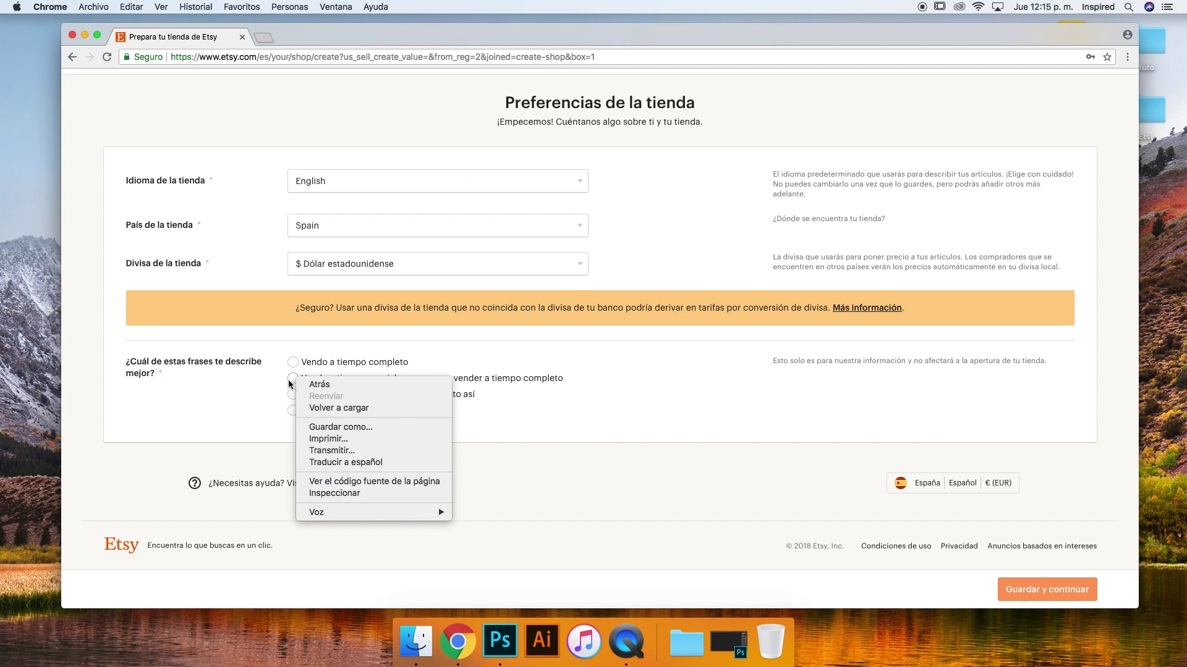
{"action": "left_click", "coordinate": [295, 383]}
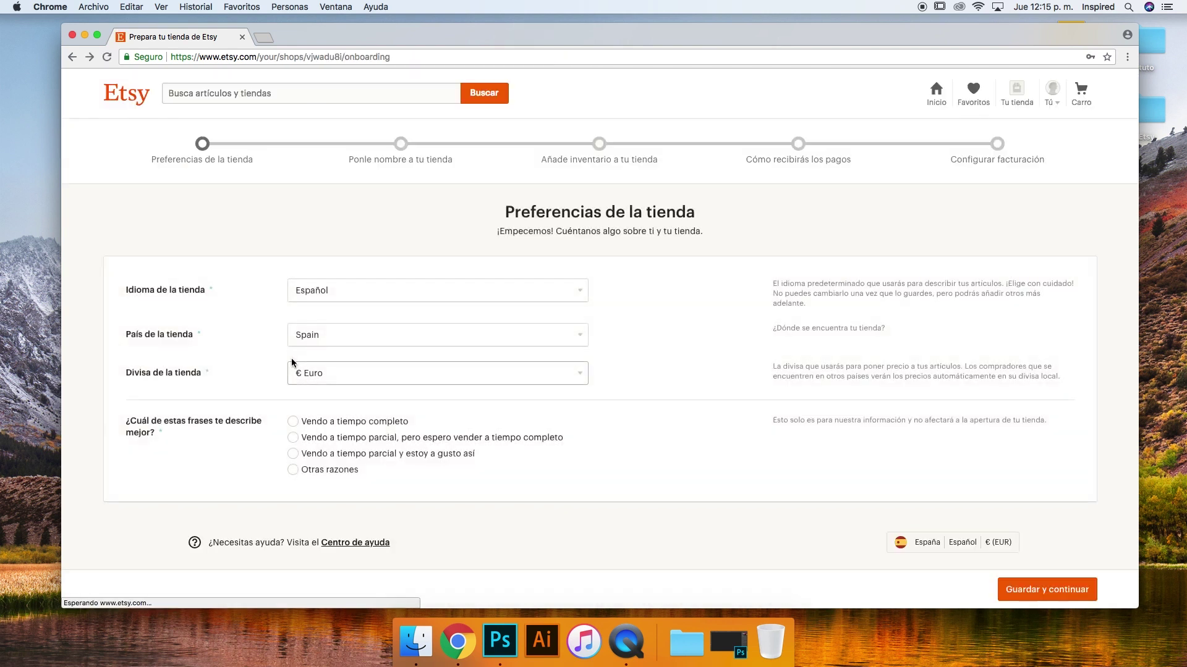
Mark part-time selling, choose English and Argentina, and save the preferences
{"action": "left_click", "coordinate": [294, 437]}
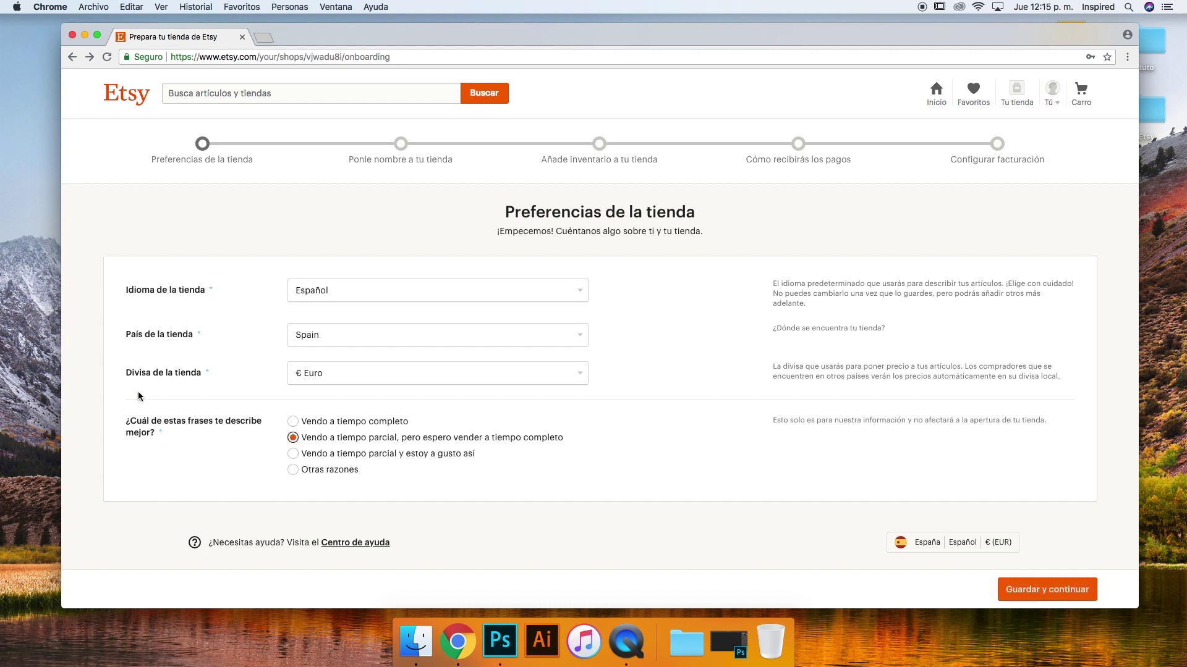
{"action": "left_click", "coordinate": [335, 289]}
{"action": "left_click", "coordinate": [333, 279]}
{"action": "left_click", "coordinate": [336, 339]}
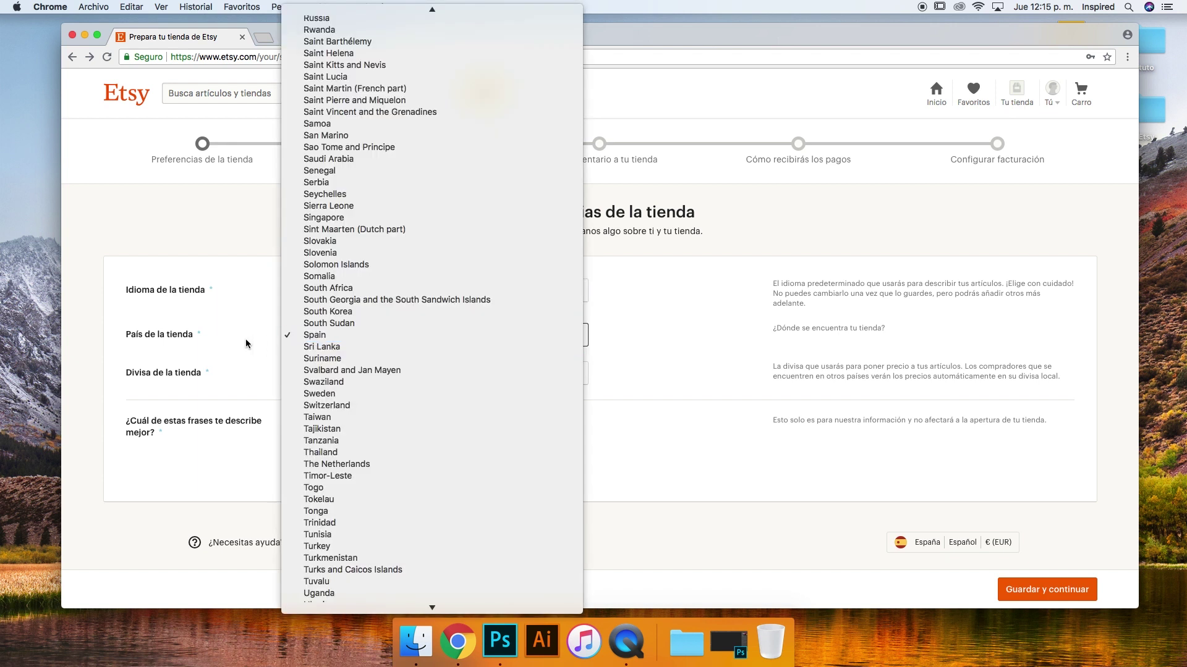
{"action": "scroll", "coordinate": [432, 383], "scroll_direction": "down", "scroll_amount": 5}
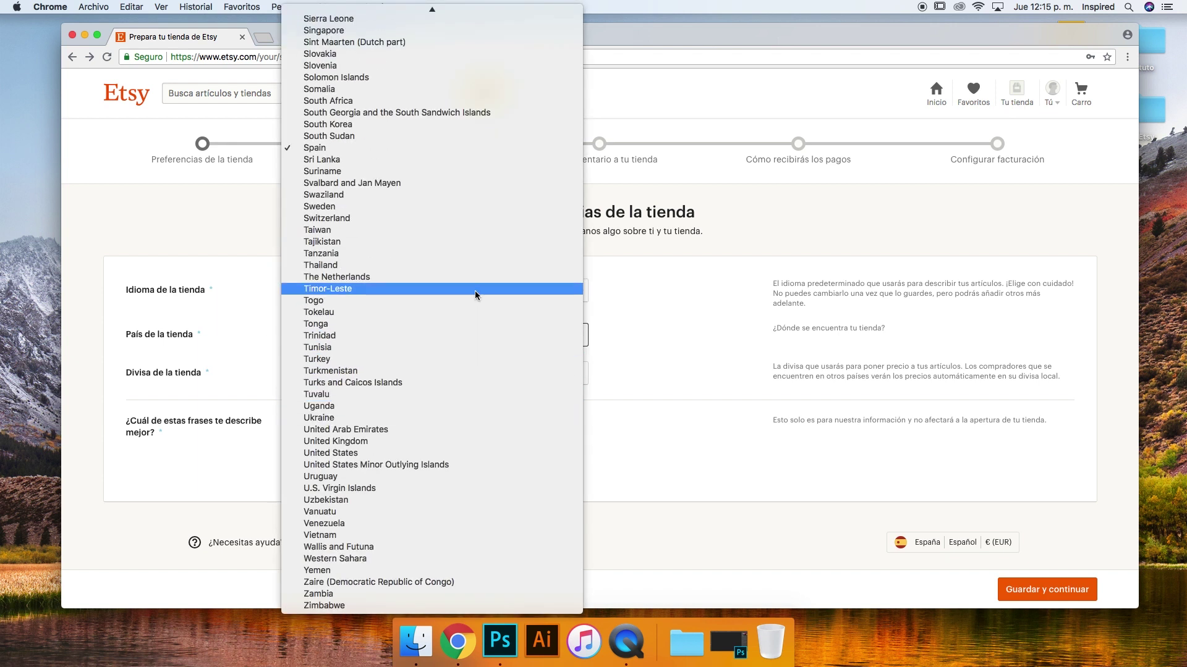
{"action": "scroll", "coordinate": [473, 289], "scroll_direction": "up", "scroll_amount": 10}
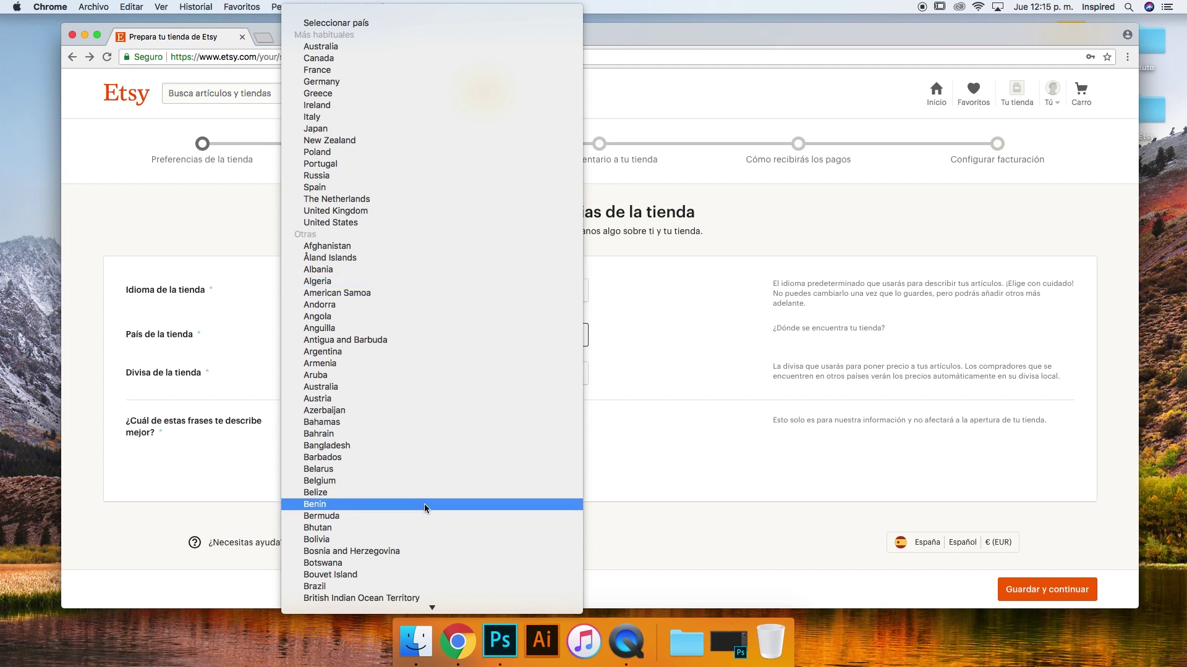
{"action": "scroll", "coordinate": [425, 505], "scroll_direction": "down", "scroll_amount": 5}
{"action": "scroll", "coordinate": [423, 508], "scroll_direction": "up", "scroll_amount": 3}
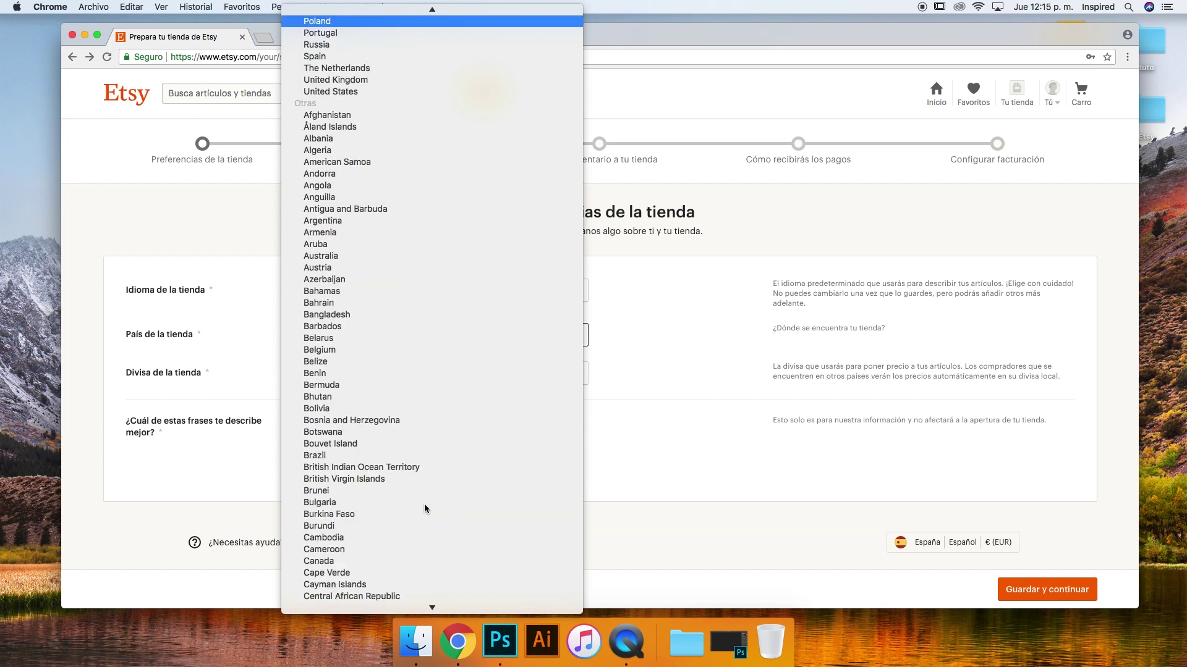
{"action": "scroll", "coordinate": [395, 68], "scroll_direction": "up", "scroll_amount": 1}
{"action": "scroll", "coordinate": [392, 66], "scroll_direction": "up", "scroll_amount": 2}
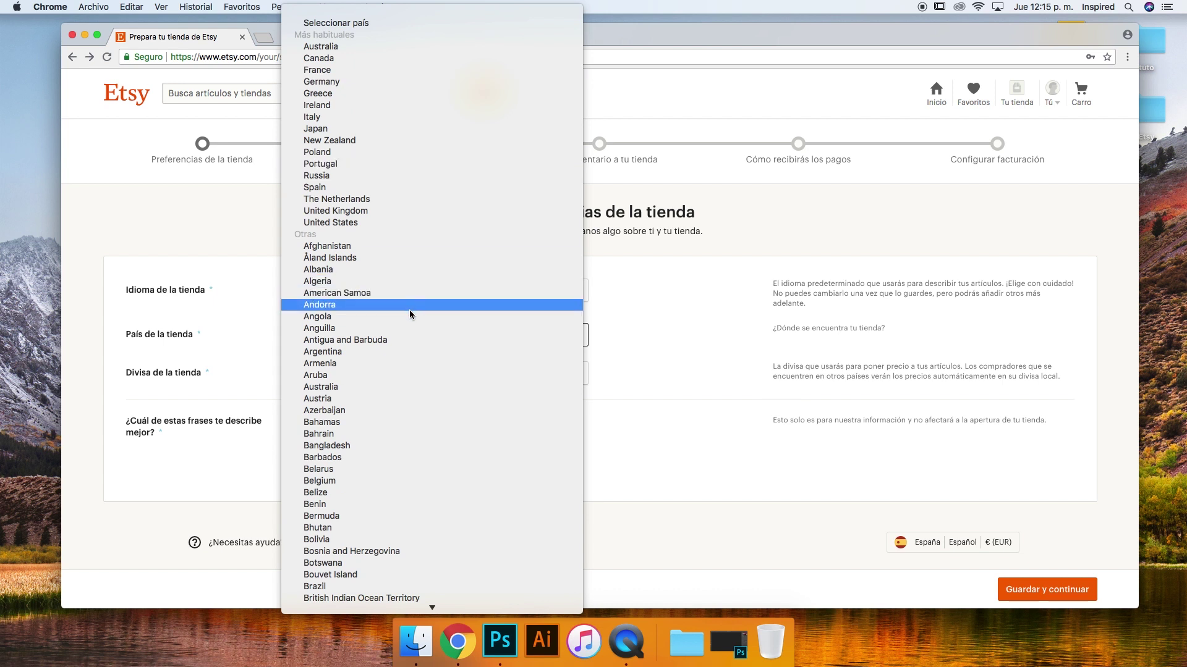
{"action": "left_click", "coordinate": [433, 357]}
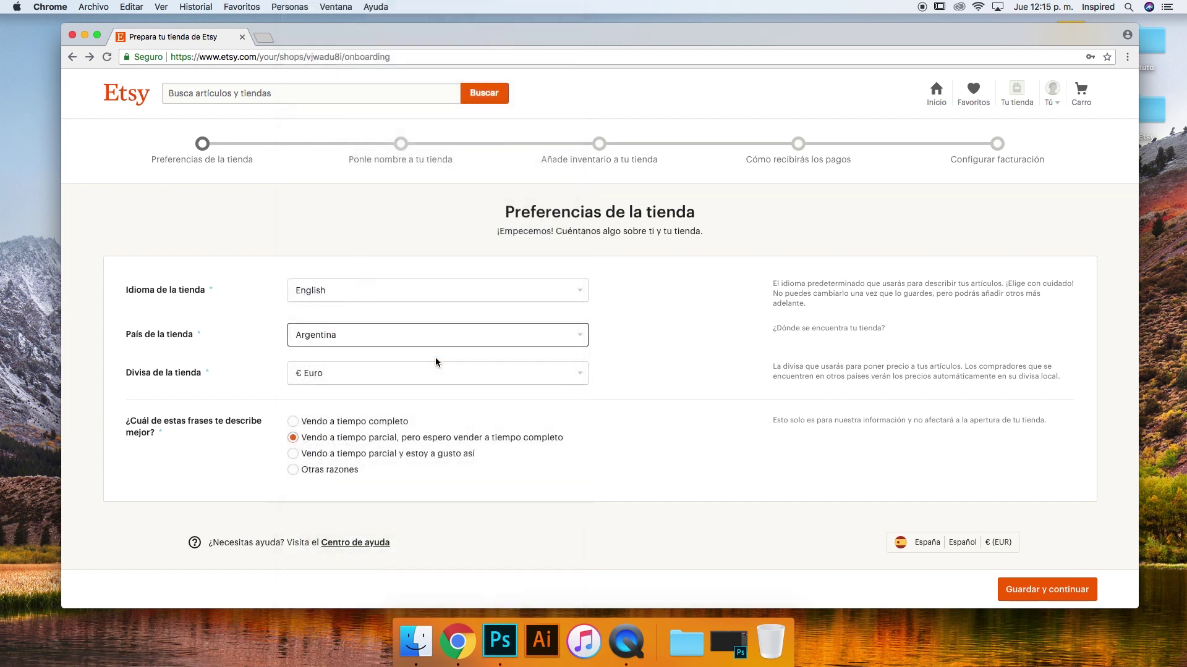
{"action": "left_click", "coordinate": [649, 402]}
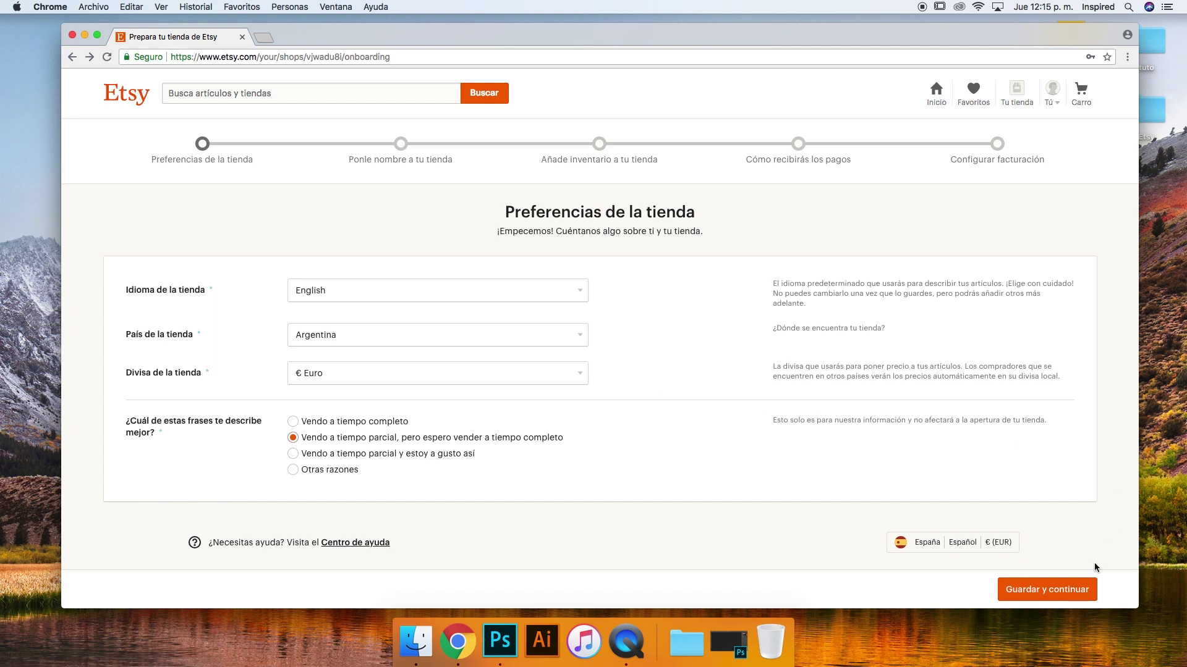
{"action": "left_click", "coordinate": [1070, 593]}
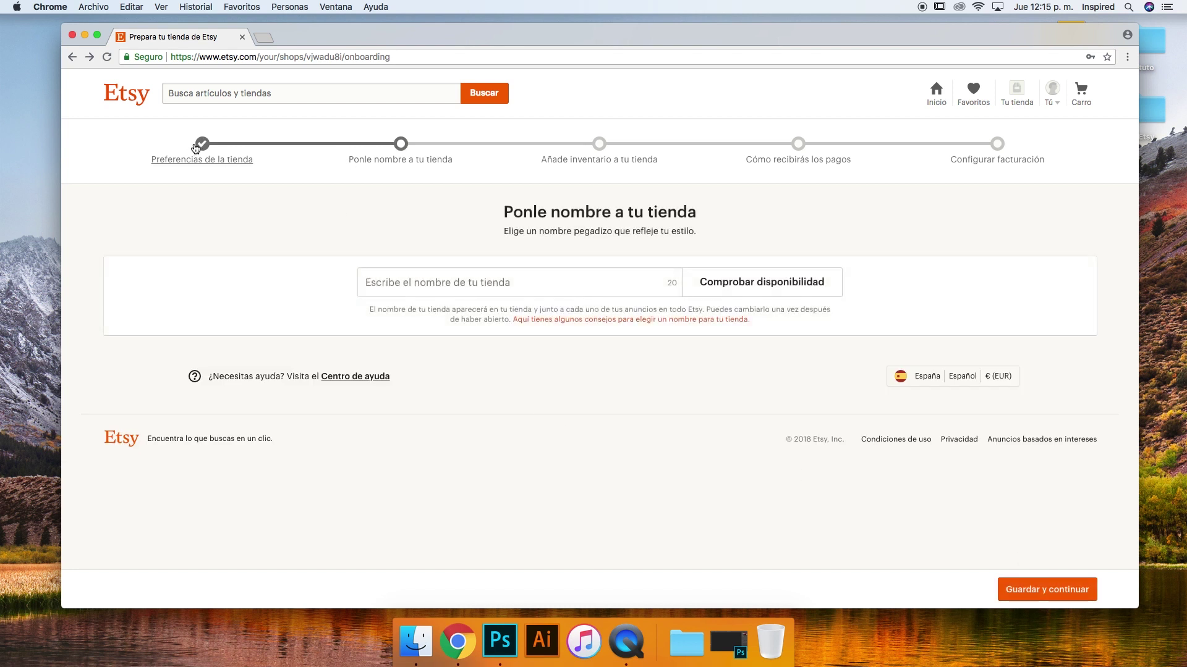
Return to preferences, set the currency to US dollar, and save again
{"action": "left_click", "coordinate": [196, 147]}
{"action": "left_click", "coordinate": [466, 318]}
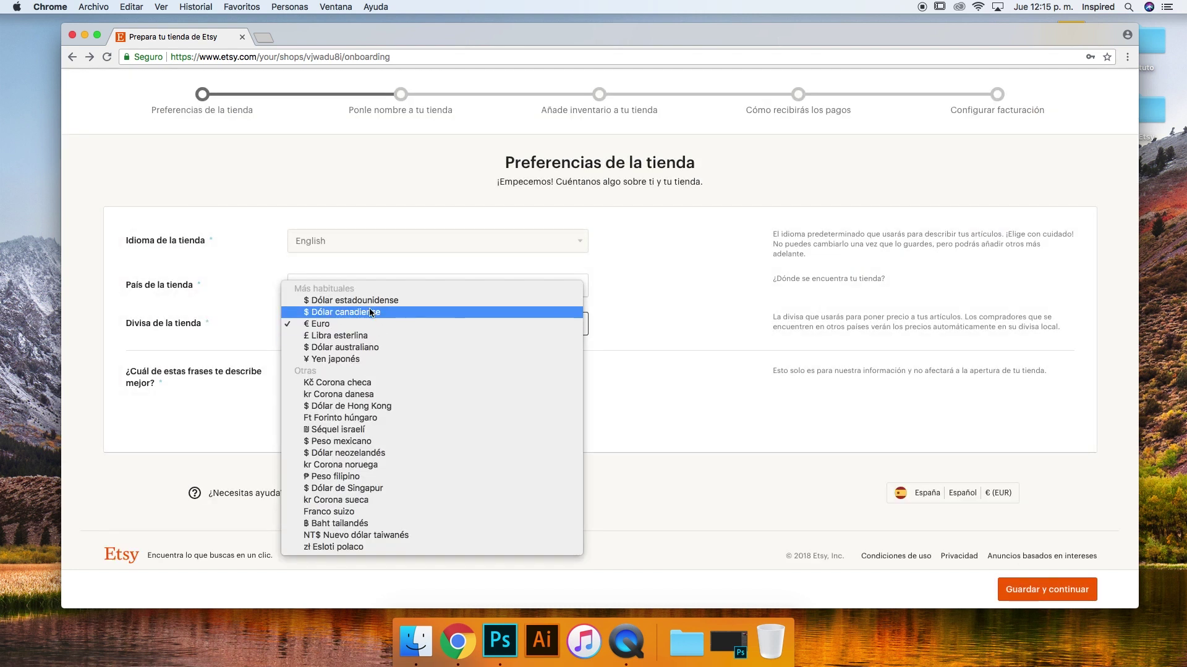
{"action": "left_click", "coordinate": [408, 300]}
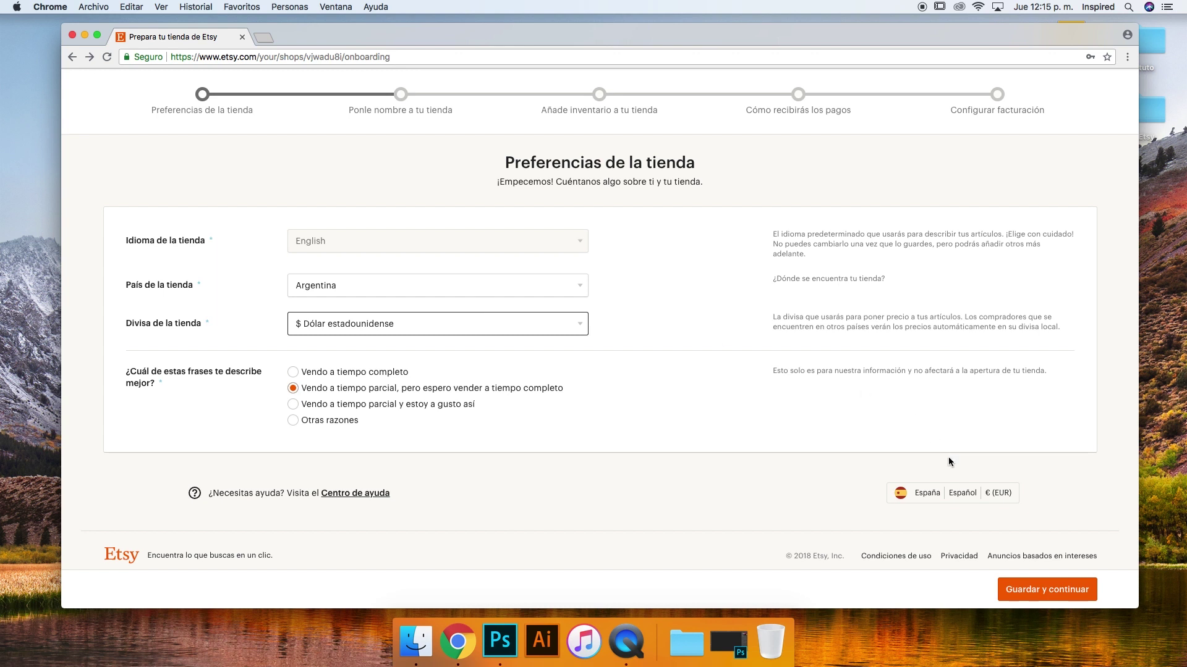
{"action": "left_click", "coordinate": [1006, 584]}
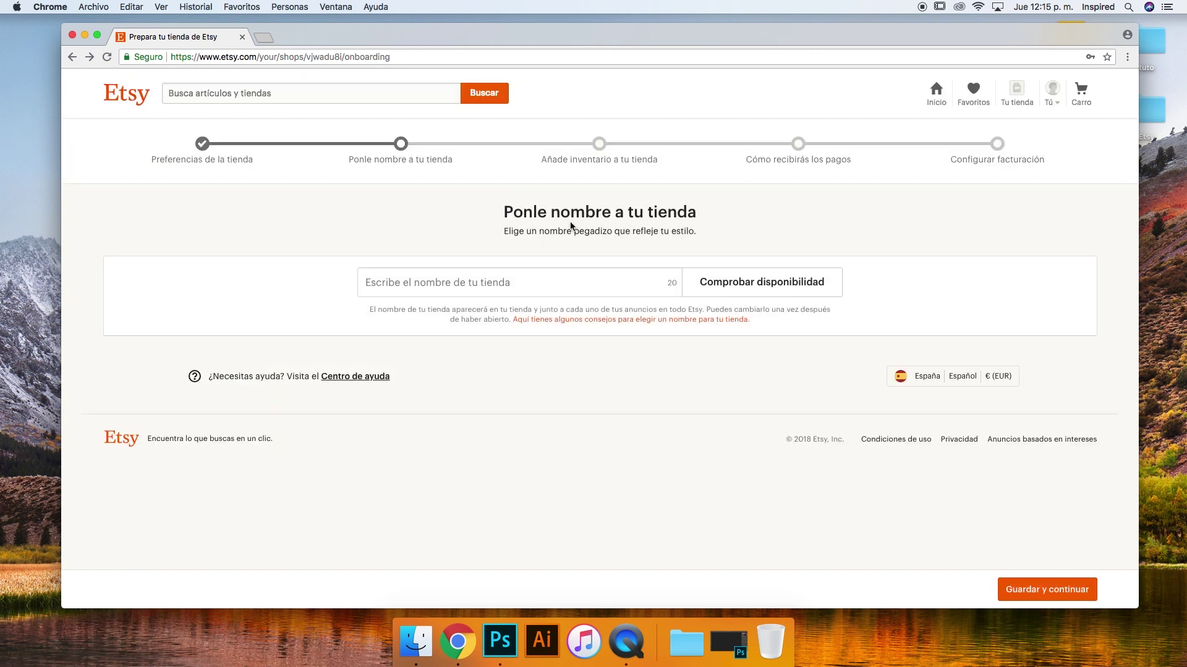
Enter the shop name 'Smart Design' and check its availability
{"action": "left_click", "coordinate": [572, 278]}
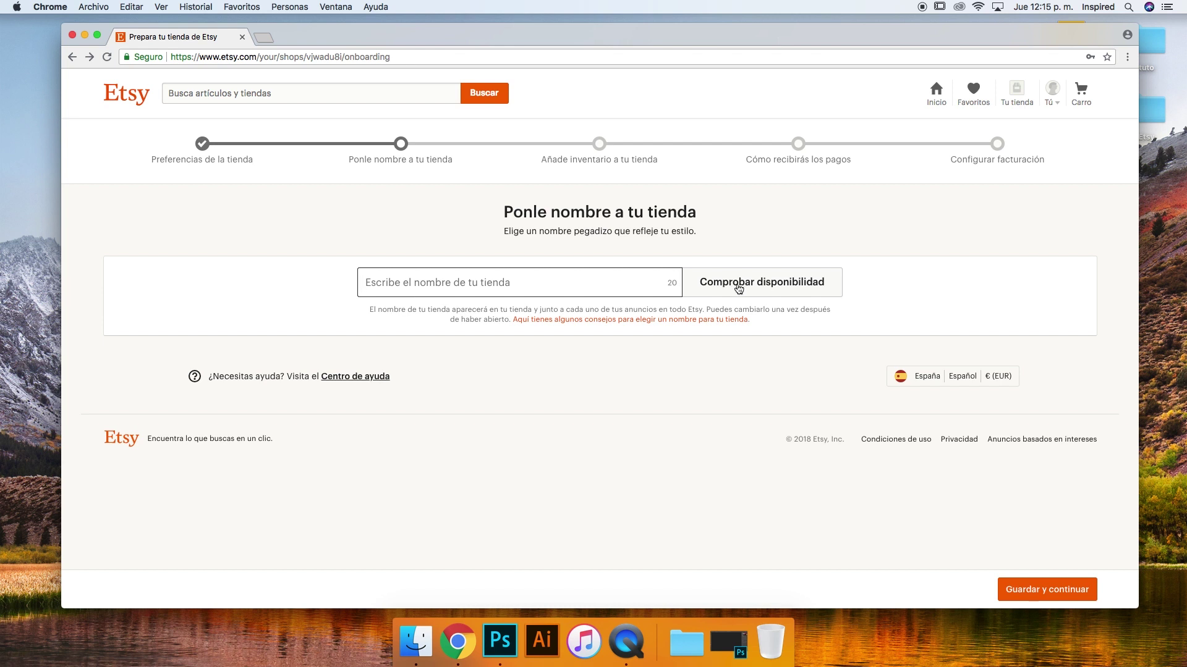
{"action": "type", "text": "smart Desugn"}
{"action": "left_click", "coordinate": [414, 283]}
{"action": "key", "text": "BackSpace"}
{"action": "type", "text": "i"}
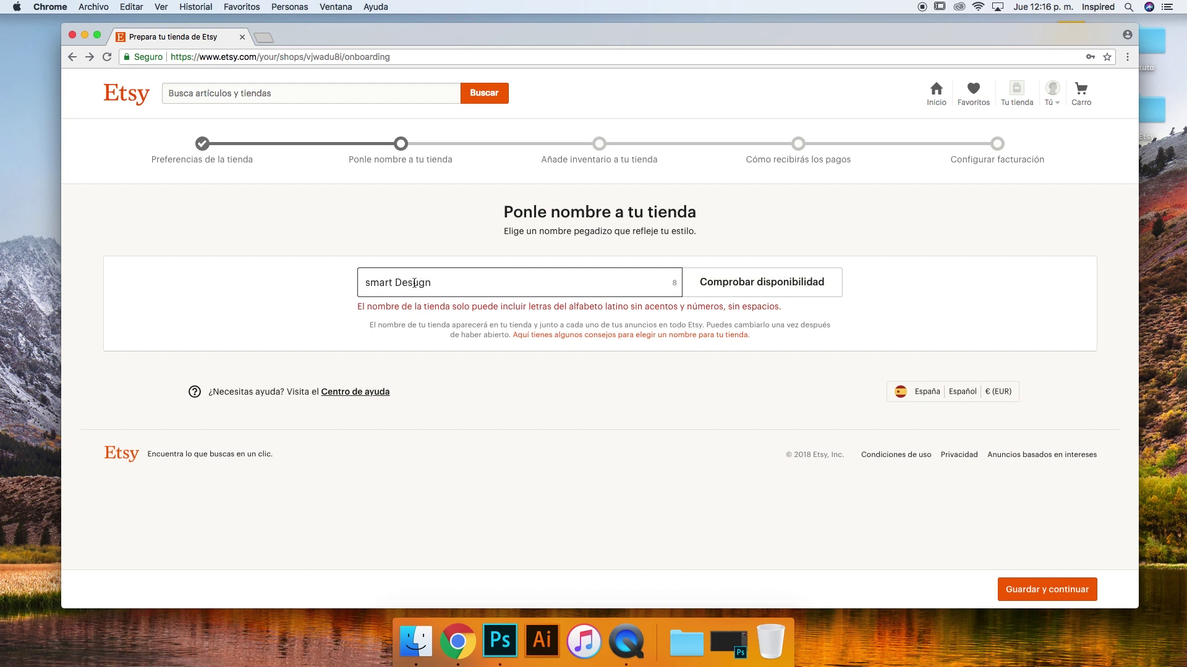
{"action": "type", "text": "i"}
{"action": "left_click_drag", "start_coordinate": [370, 285], "coordinate": [354, 285]}
{"action": "type", "text": "S"}
{"action": "left_click", "coordinate": [750, 291]}
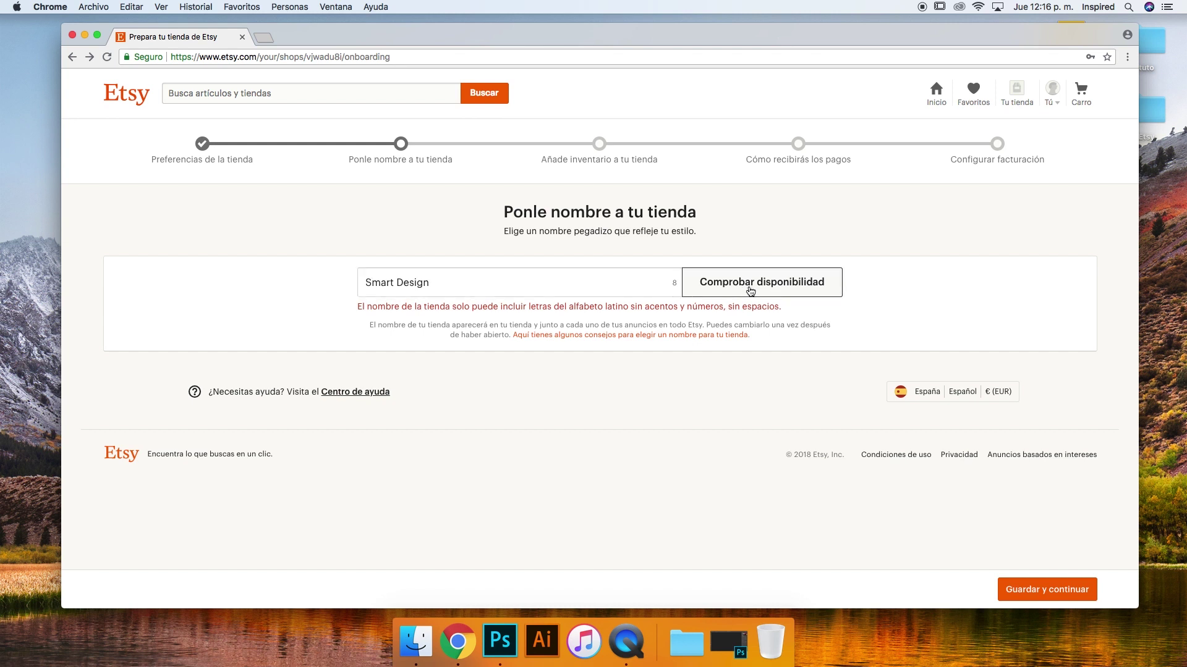
Remove spaces, retry 'SmartDesign', then accept the suggested 'SmartDesignTienda' and save
{"action": "left_click", "coordinate": [462, 281]}
{"action": "type", "text": "Arg"}
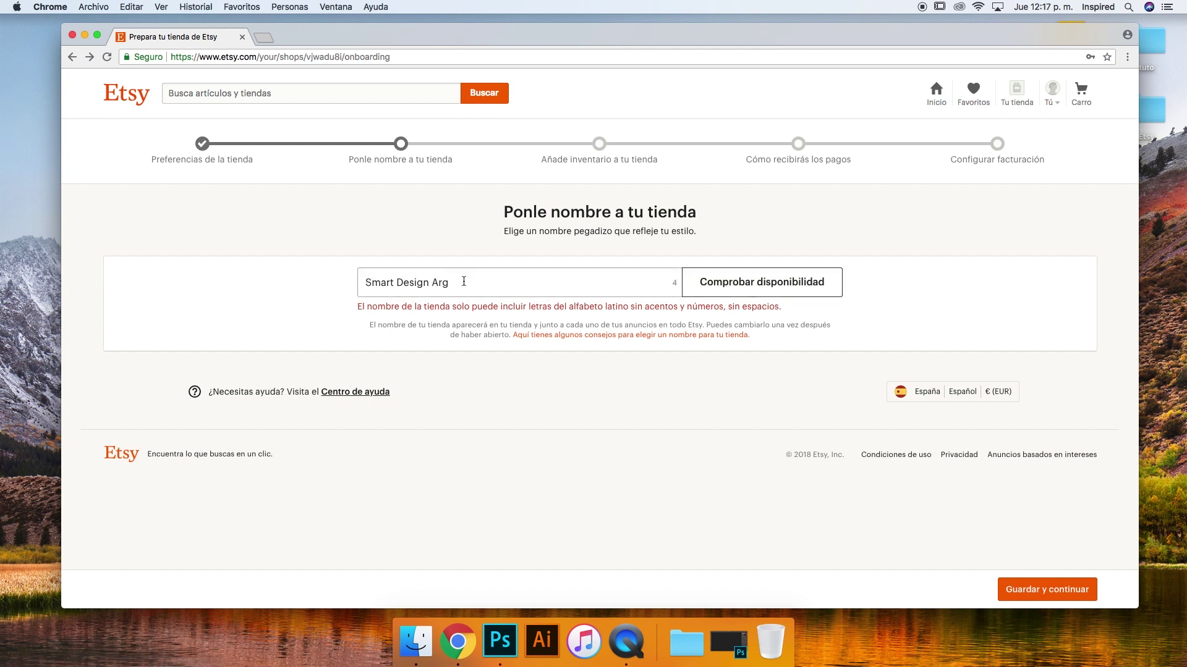
{"action": "left_click", "coordinate": [798, 327]}
{"action": "left_click_drag", "start_coordinate": [797, 314], "coordinate": [730, 309]}
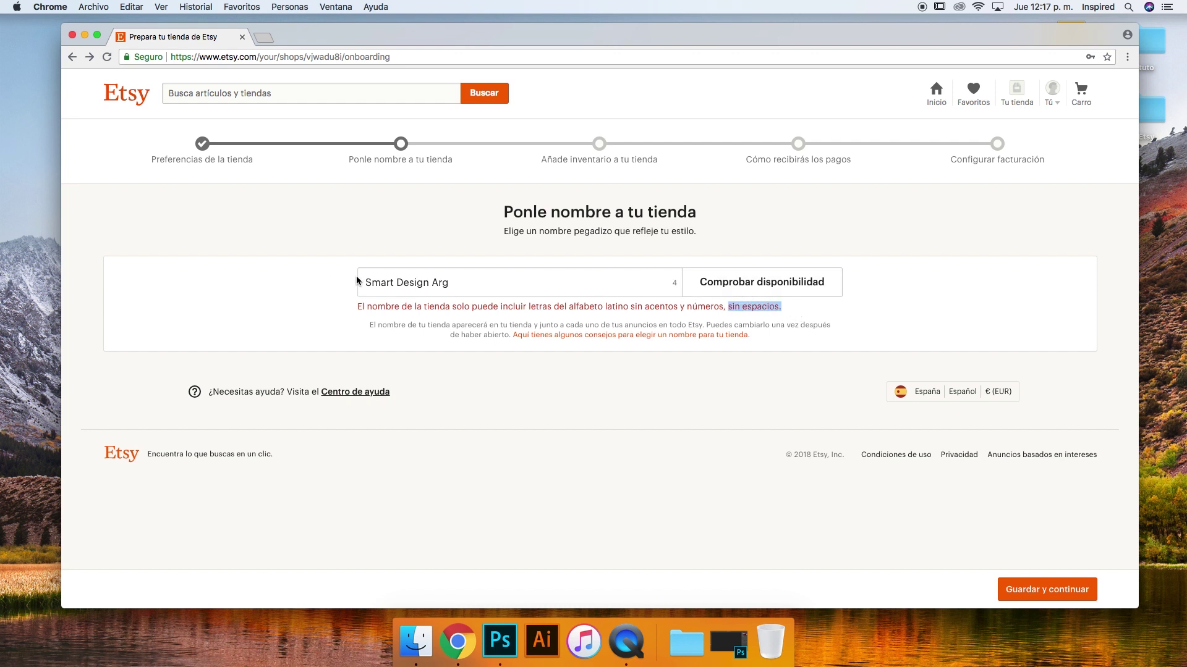
{"action": "left_click", "coordinate": [397, 279]}
{"action": "key", "text": "BackSpace"}
{"action": "left_click", "coordinate": [544, 290]}
{"action": "key", "text": "shift+alt+Left"}
{"action": "key", "text": "BackSpace"}
{"action": "left_click", "coordinate": [774, 289]}
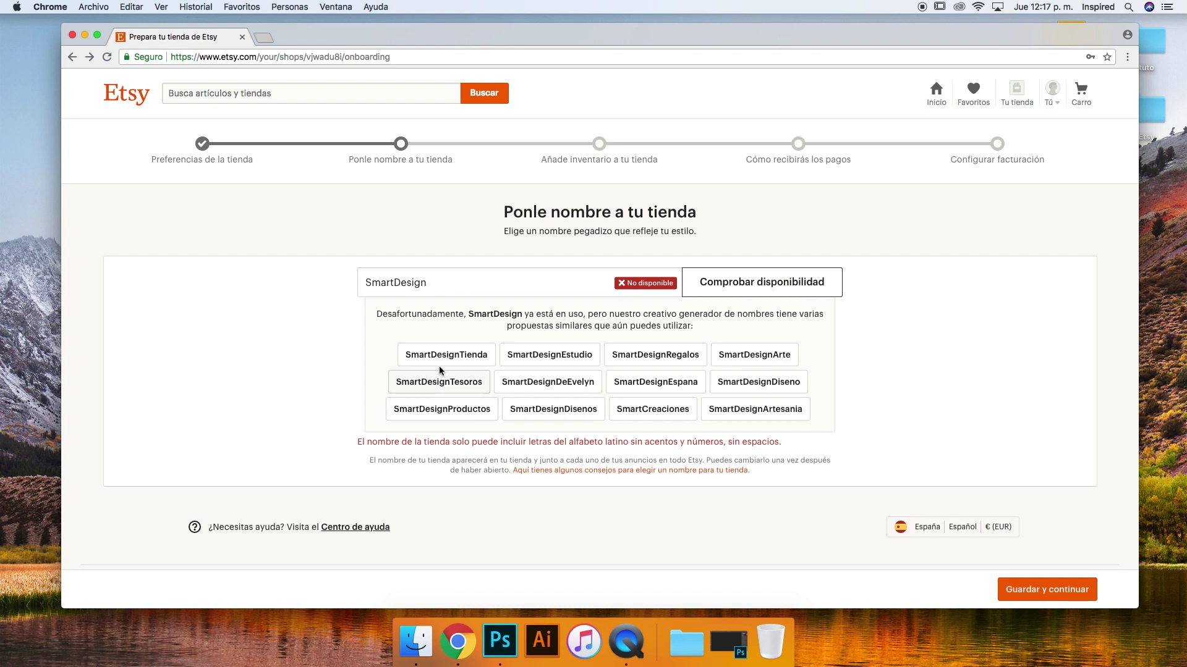
{"action": "left_click", "coordinate": [464, 358]}
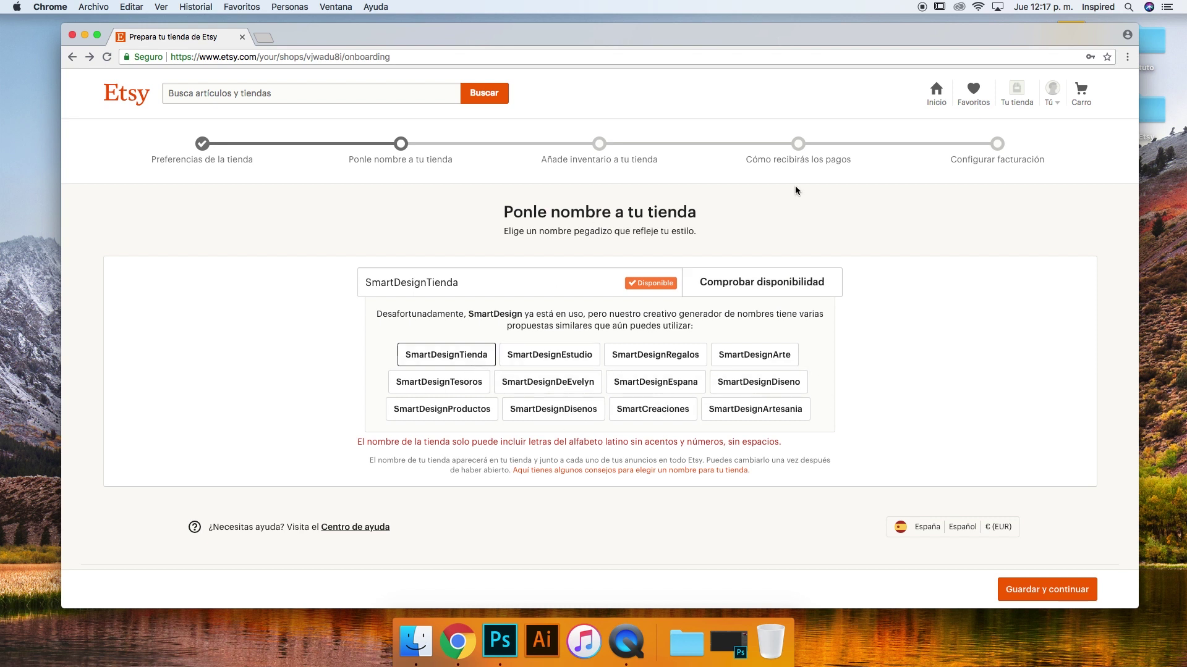
{"action": "left_click", "coordinate": [1047, 590]}
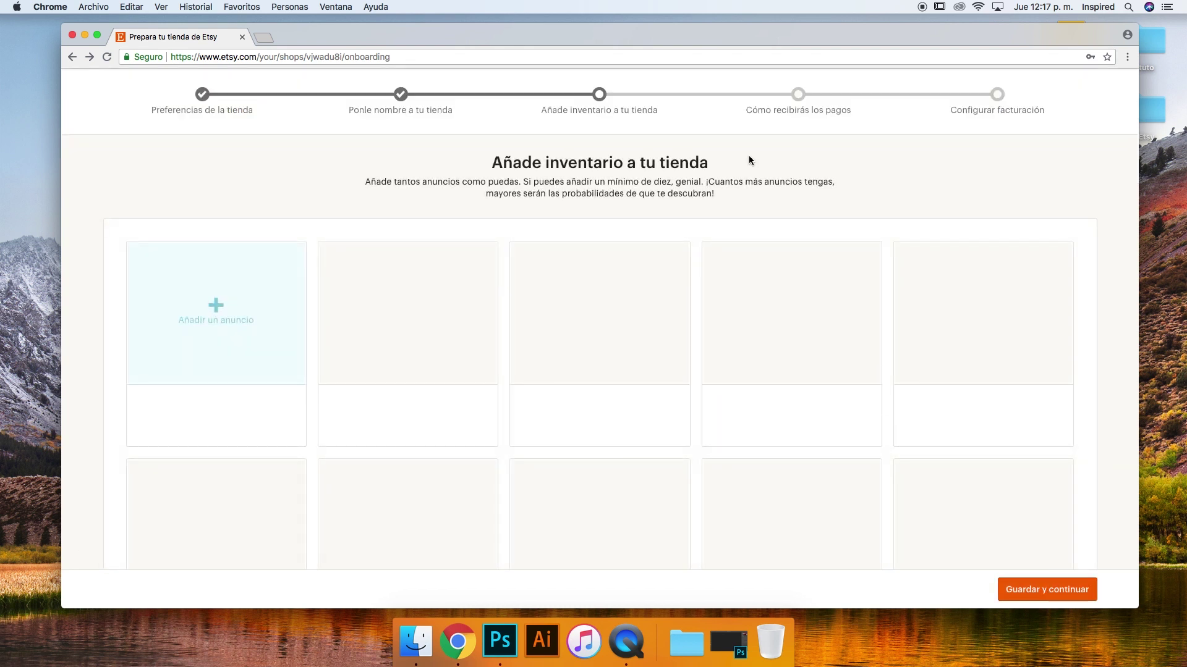
Start a new listing from the inventory step
{"action": "scroll", "coordinate": [749, 160], "scroll_direction": "up", "scroll_amount": 2}
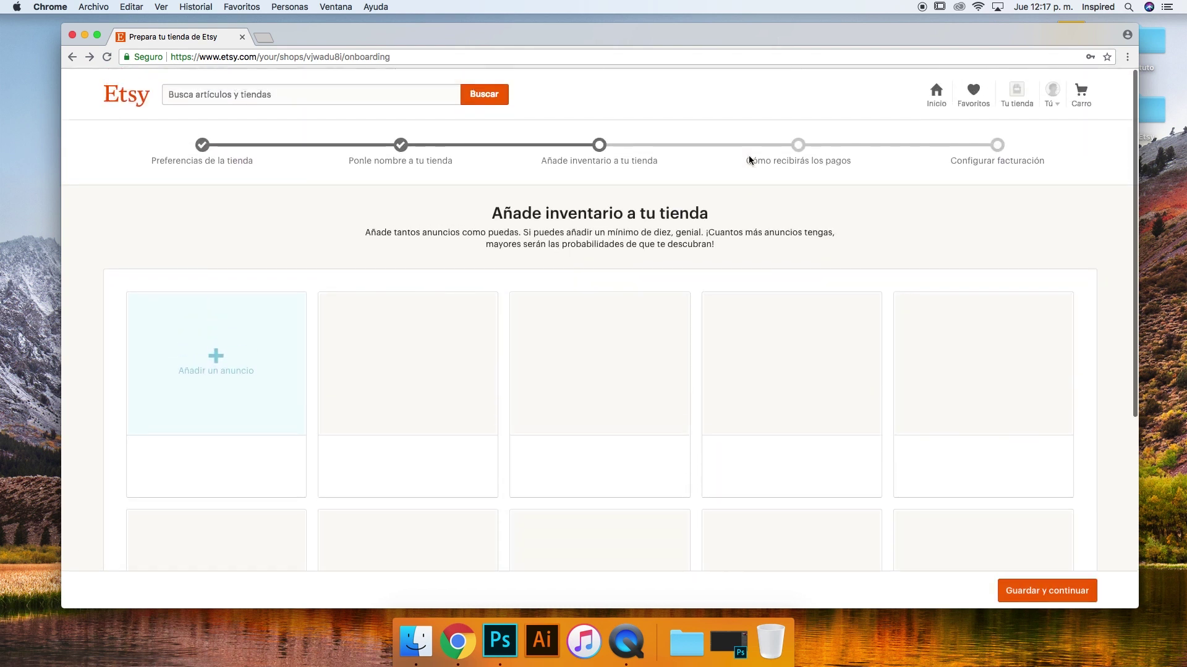
{"action": "left_click", "coordinate": [214, 356]}
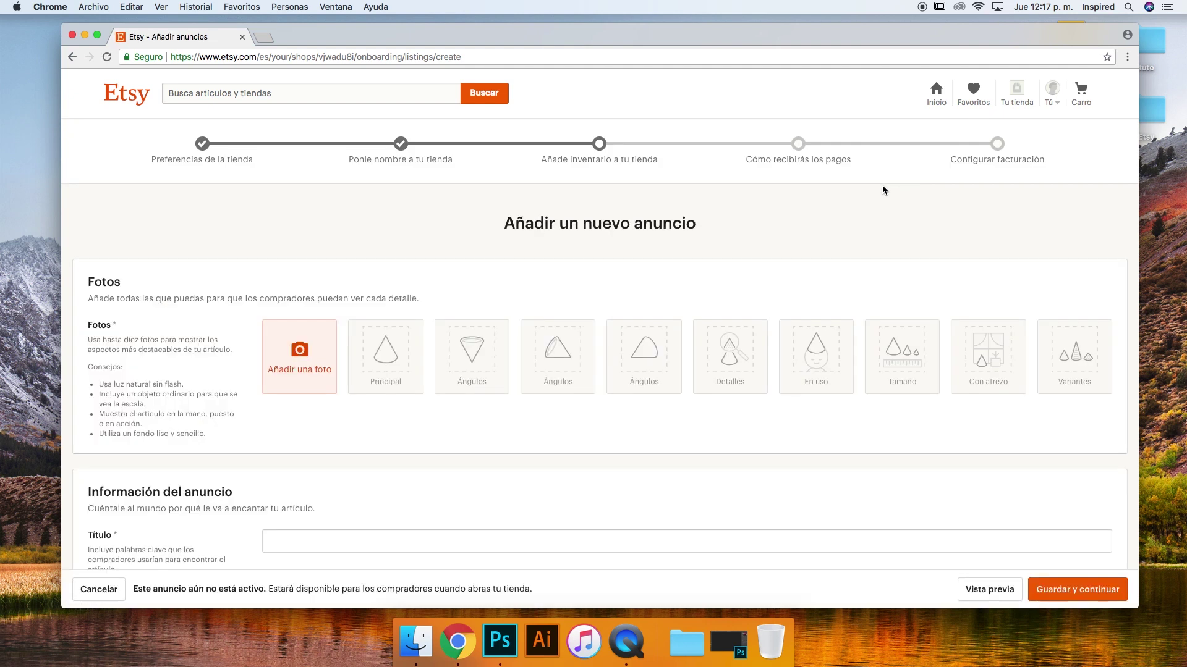
{"action": "scroll", "coordinate": [472, 258], "scroll_direction": "down", "scroll_amount": 4}
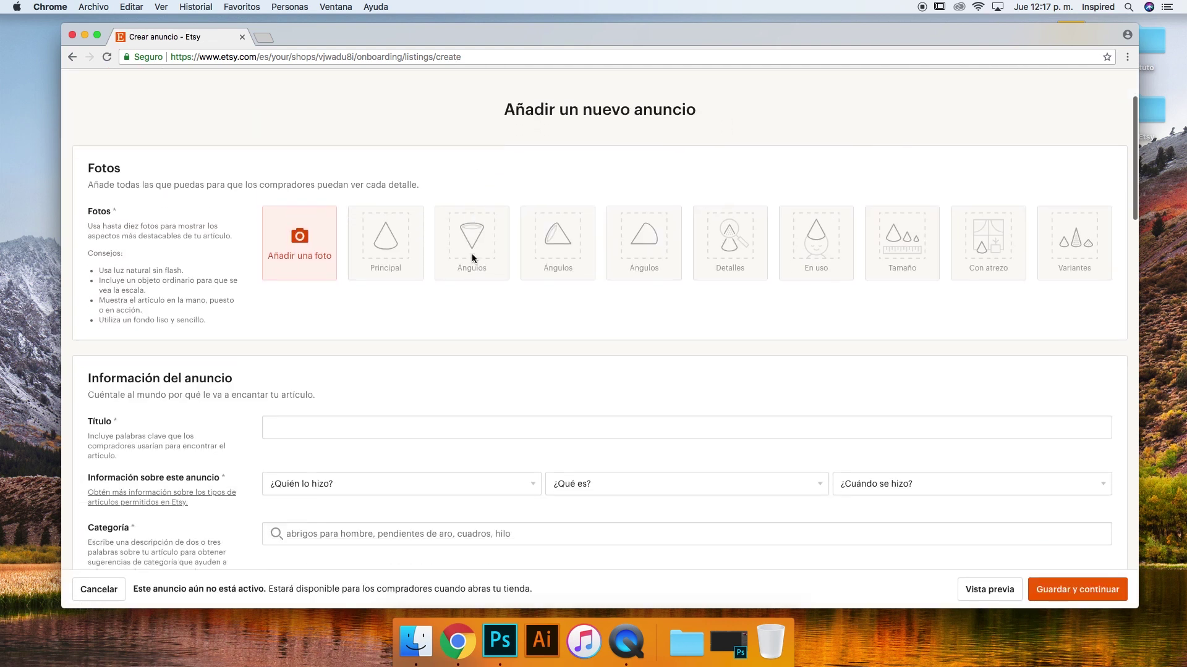
{"action": "scroll", "coordinate": [473, 258], "scroll_direction": "up", "scroll_amount": 3}
{"action": "scroll", "coordinate": [472, 259], "scroll_direction": "up", "scroll_amount": 1}
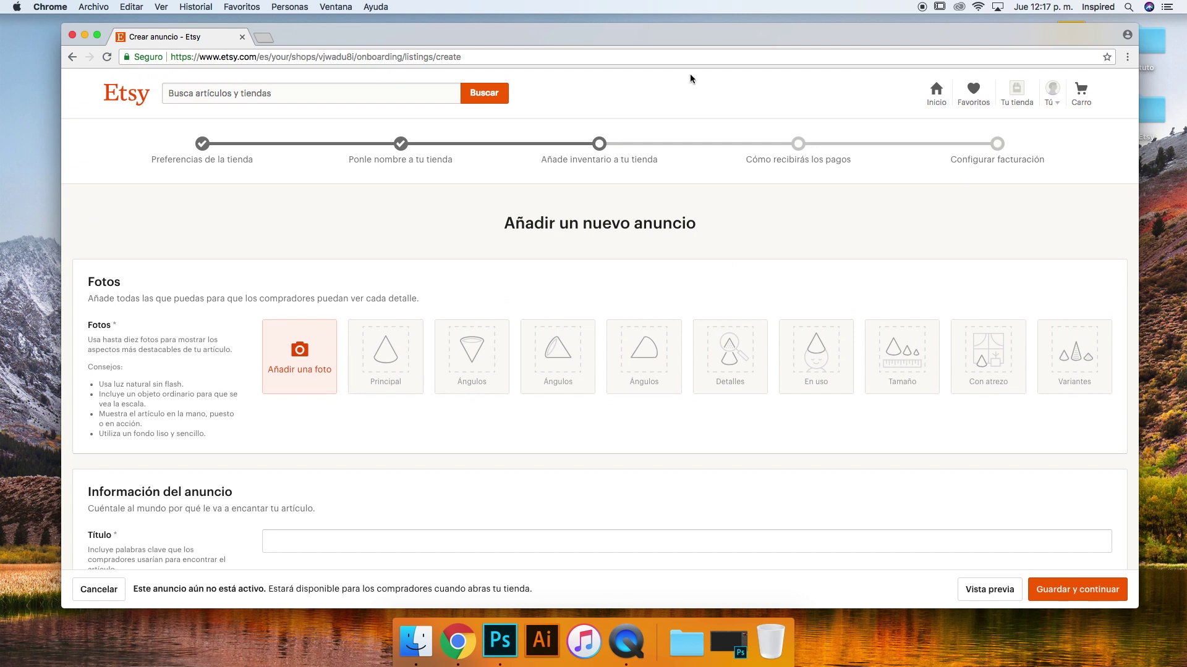
Cancel the photo file chooser and minimize the browser to the desktop
{"action": "left_click", "coordinate": [299, 344]}
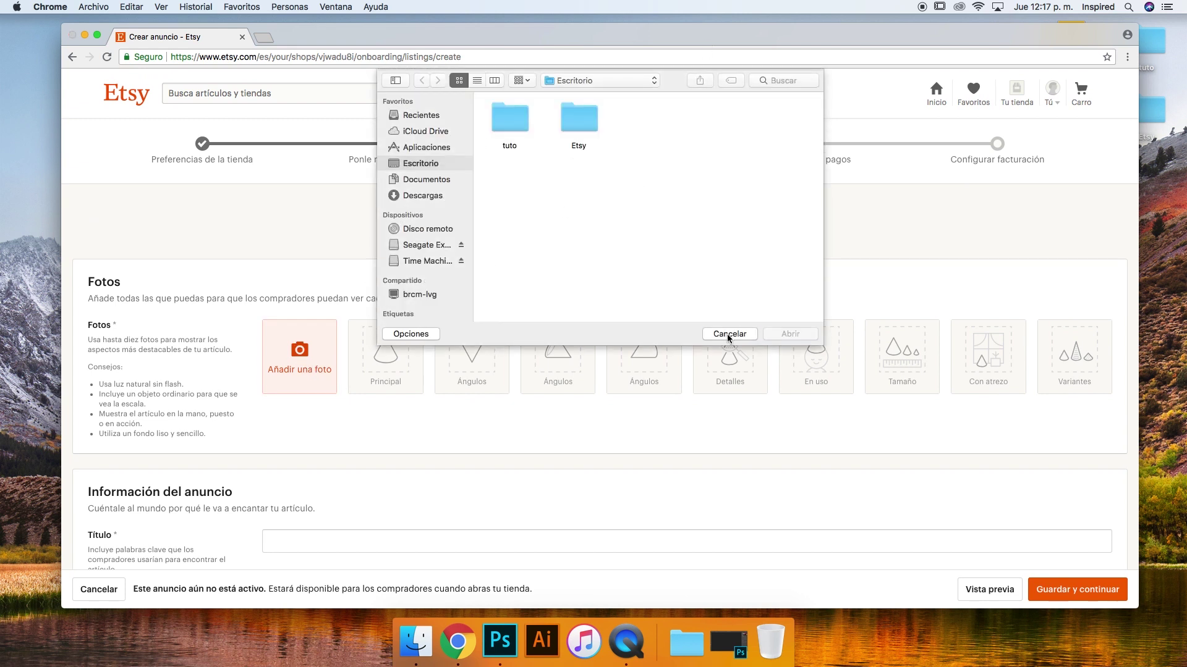
{"action": "left_click", "coordinate": [728, 334]}
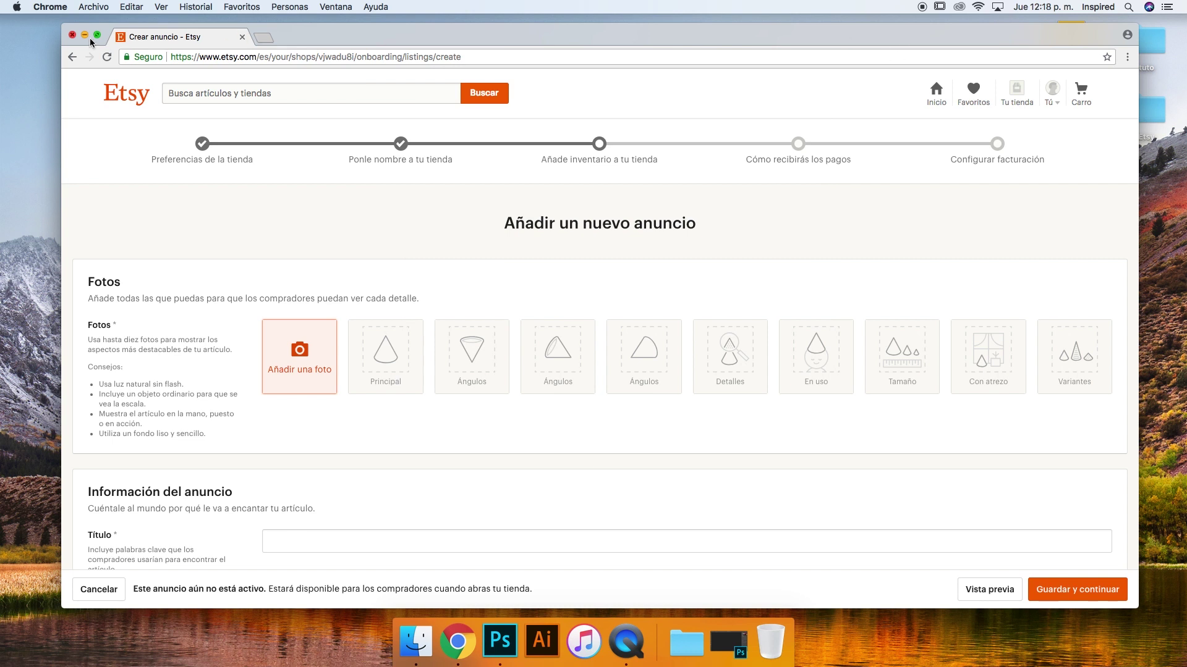
{"action": "left_click", "coordinate": [86, 35]}
Open INVITACION IMP.psd from the desktop Etsy folder, dismissing the missing-fonts warning
{"action": "left_click", "coordinate": [1140, 115]}
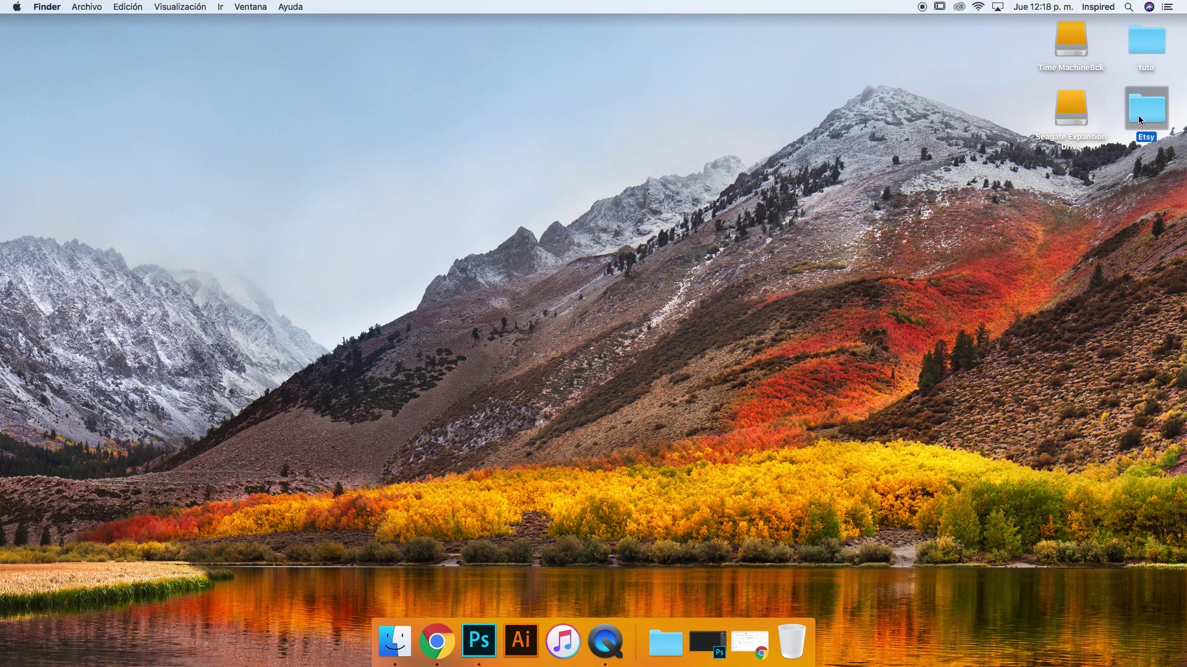
{"action": "double_click", "coordinate": [1138, 115]}
{"action": "double_click", "coordinate": [279, 64]}
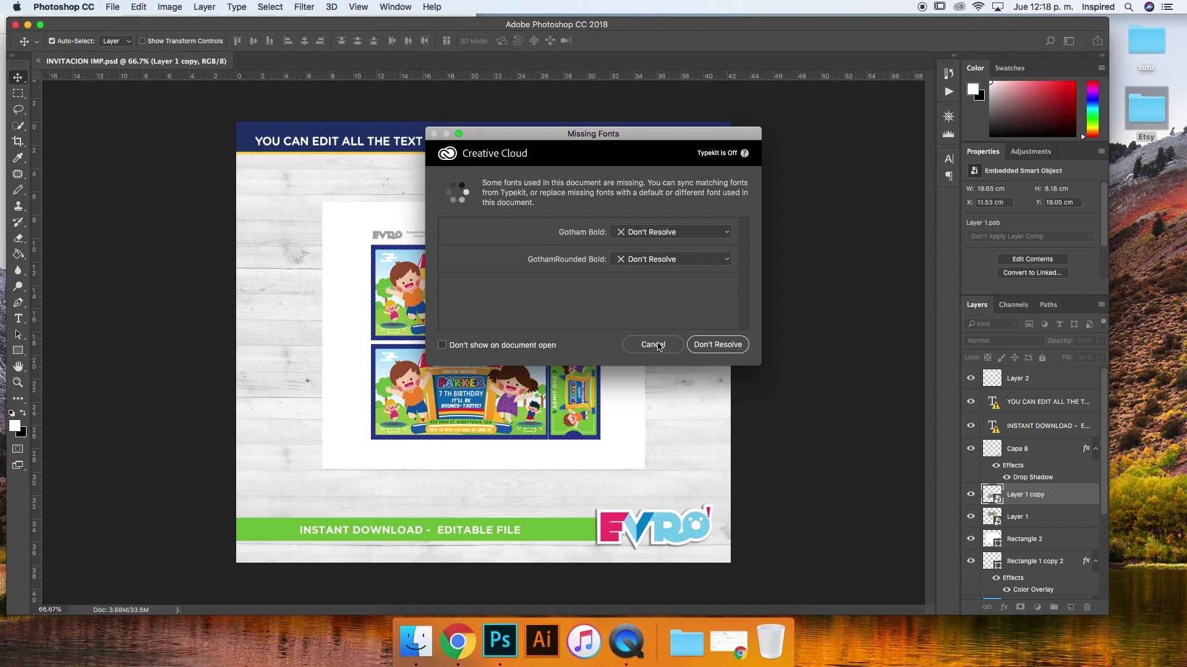
{"action": "left_click", "coordinate": [660, 345]}
{"action": "left_click_drag", "start_coordinate": [760, 27], "coordinate": [817, 25]}
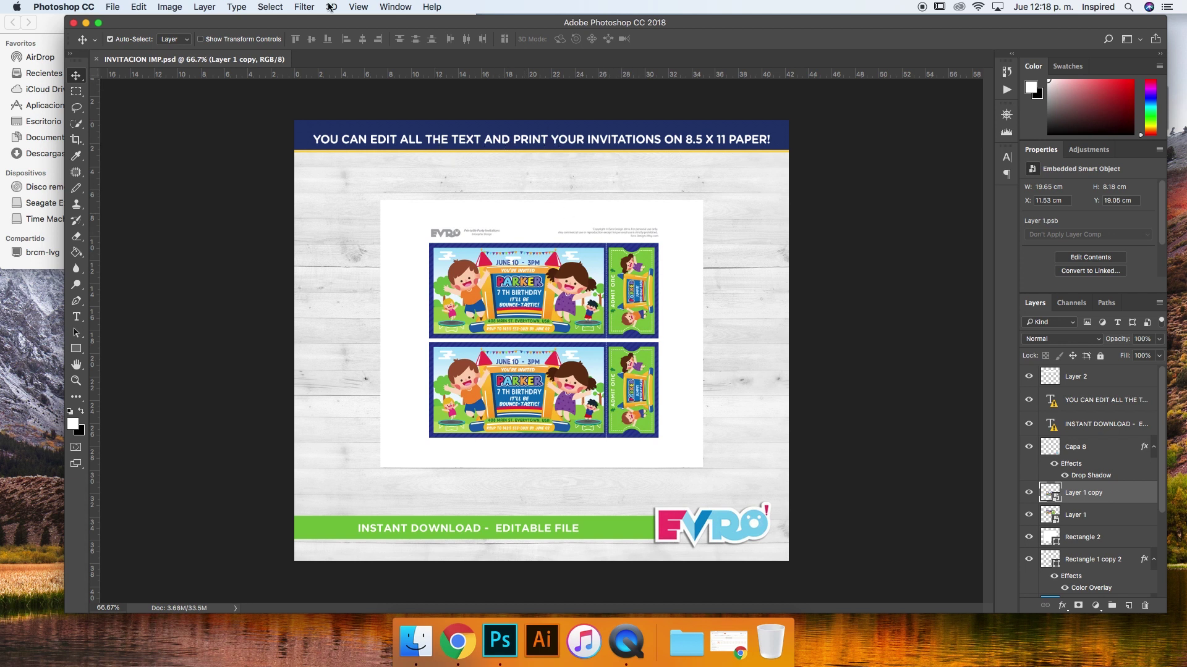
Check Image Size for the invitation mockup and cancel without resizing
{"action": "left_click", "coordinate": [165, 8]}
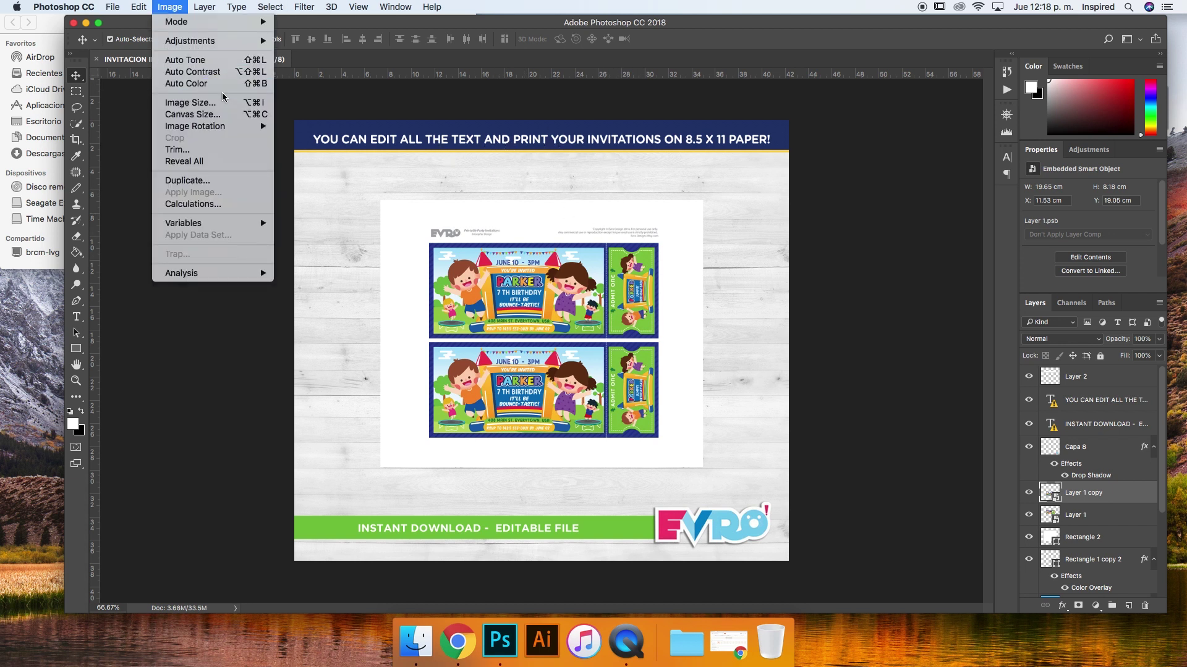
{"action": "left_click", "coordinate": [189, 102]}
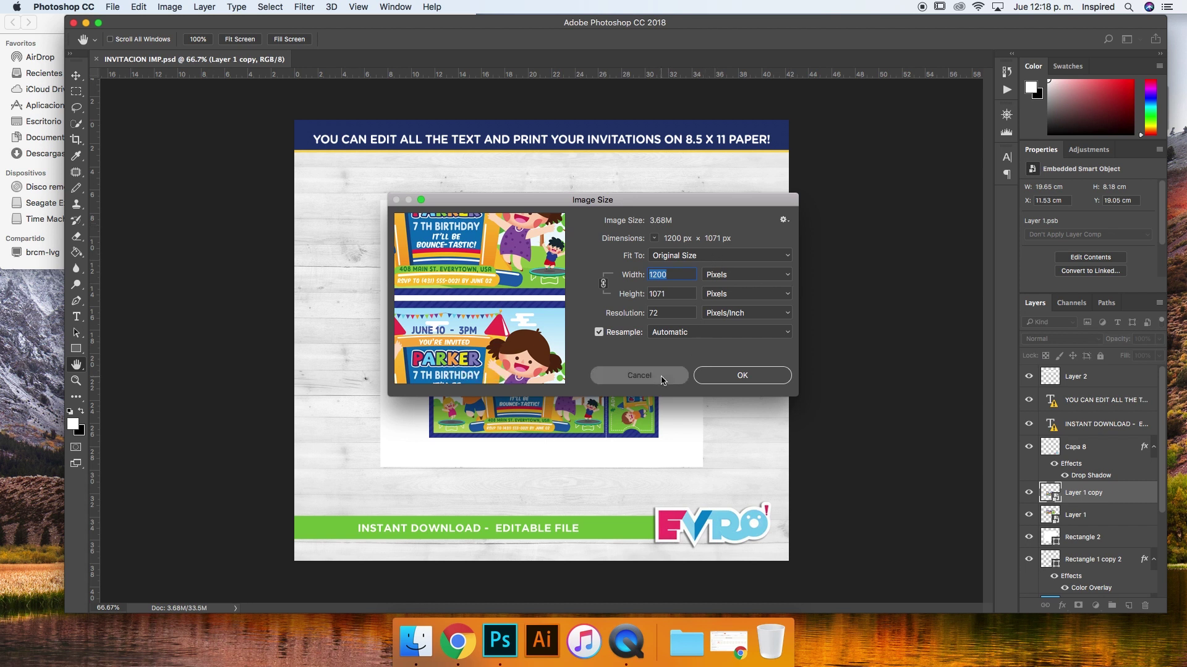
{"action": "left_click", "coordinate": [639, 375]}
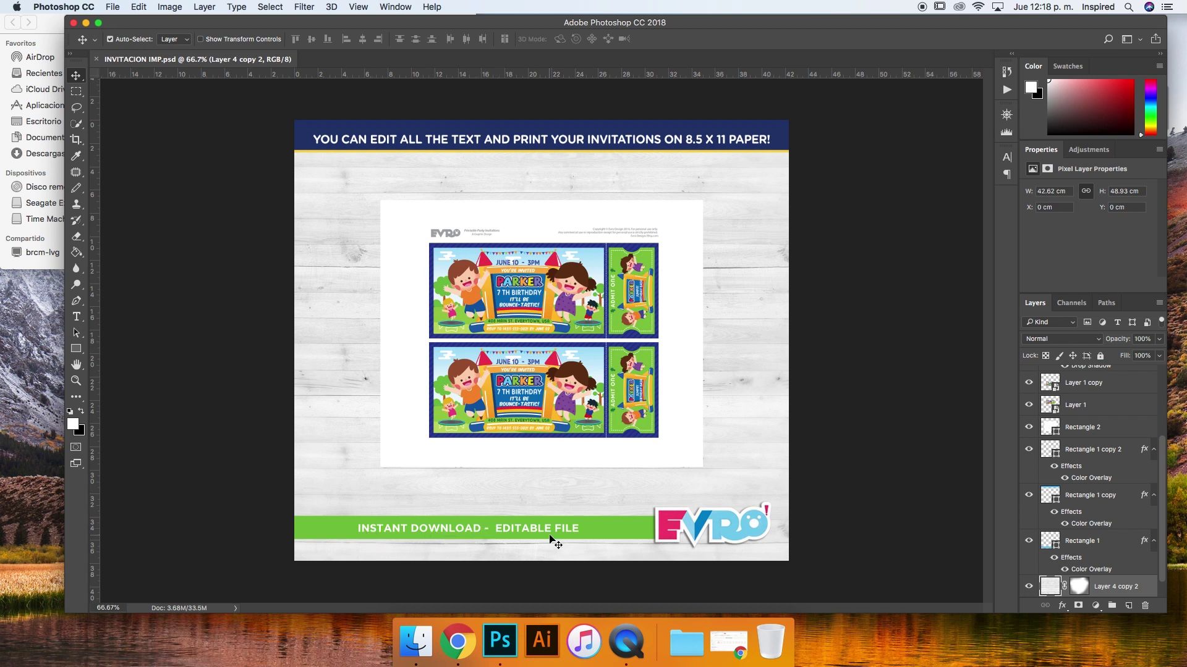
{"action": "left_click_drag", "start_coordinate": [265, 23], "coordinate": [240, 25]}
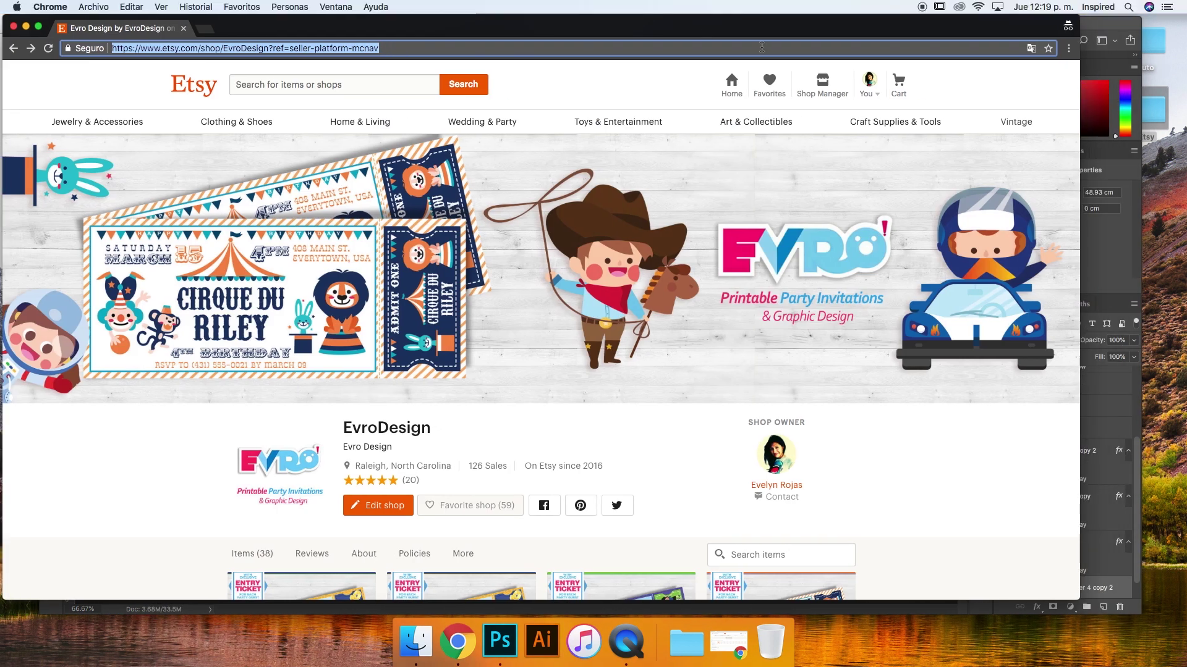
Open the 'Girl and Boy Soccer Invitations' listing from Shop Manager's Listings
{"action": "left_click", "coordinate": [822, 85]}
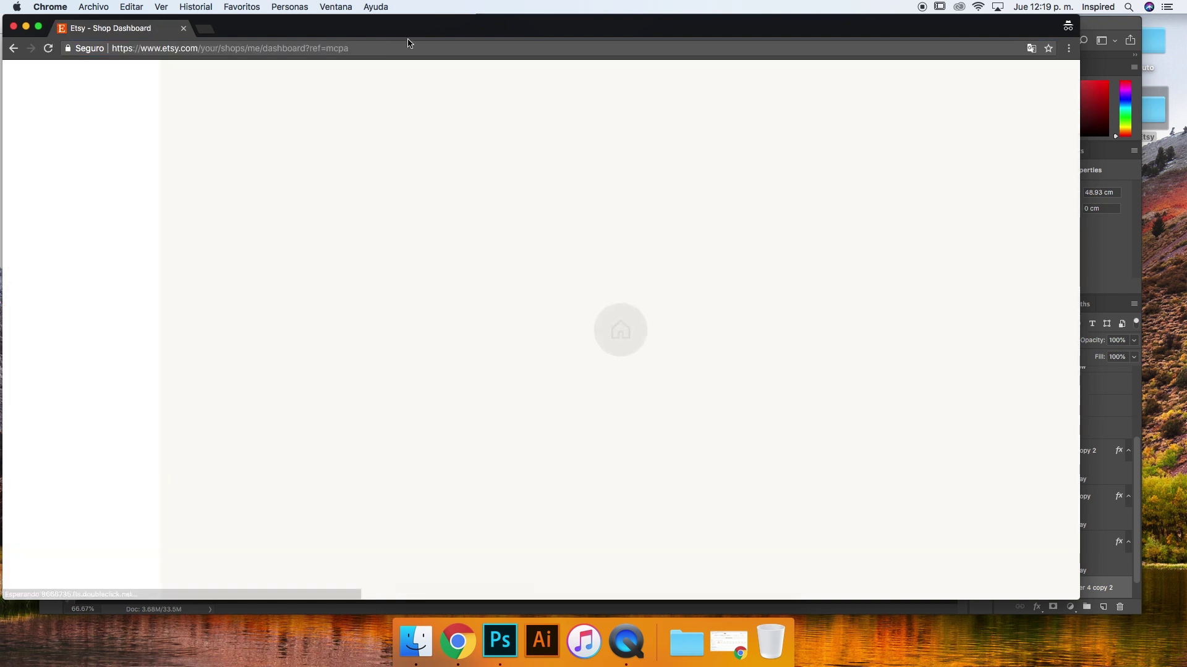
{"action": "left_click_drag", "start_coordinate": [371, 28], "coordinate": [451, 41]}
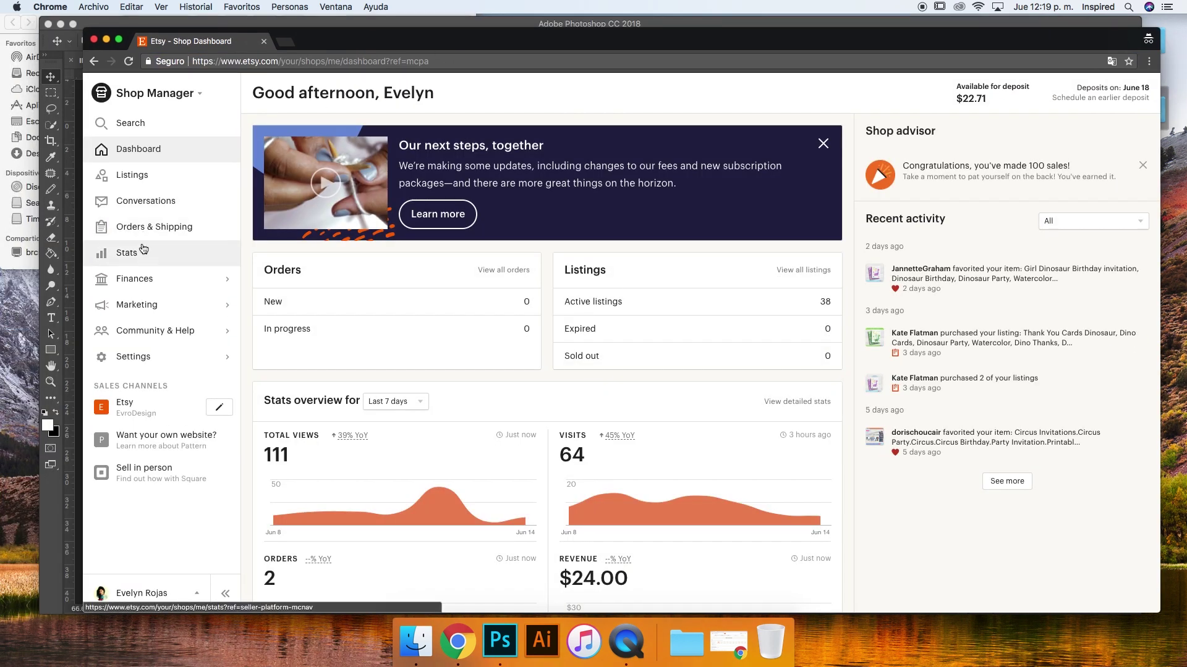
{"action": "left_click", "coordinate": [150, 179]}
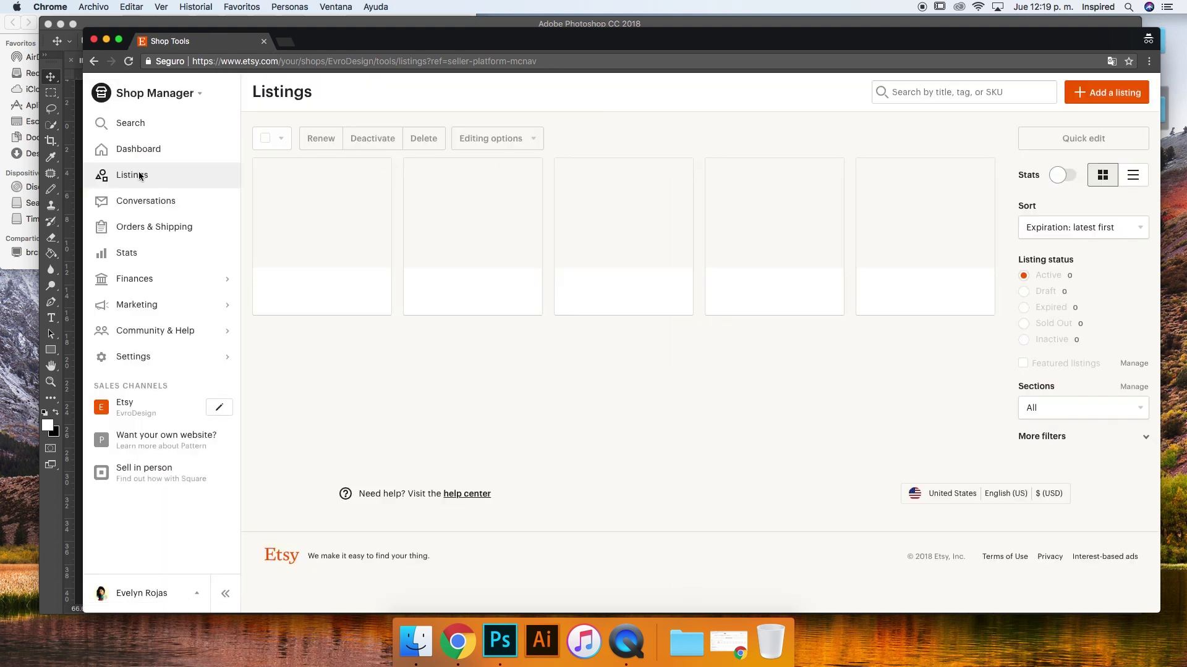
{"action": "left_click", "coordinate": [138, 177]}
{"action": "left_click", "coordinate": [354, 204]}
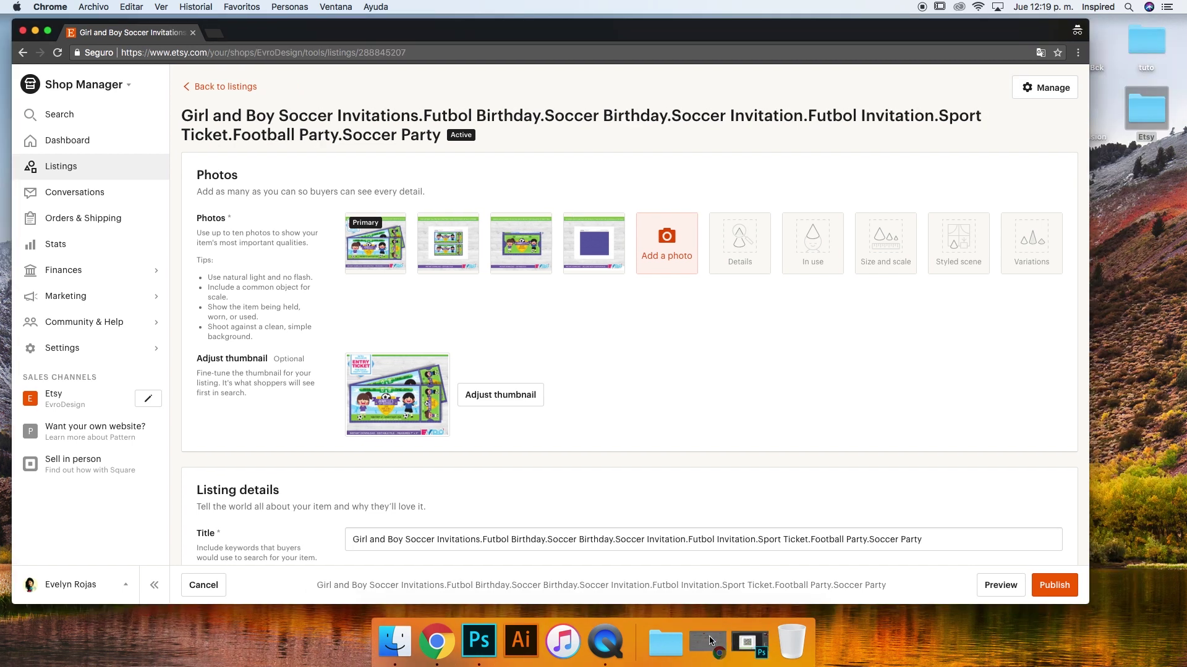
Rearrange the new-listing and listing-editor browser windows
{"action": "left_click", "coordinate": [730, 643]}
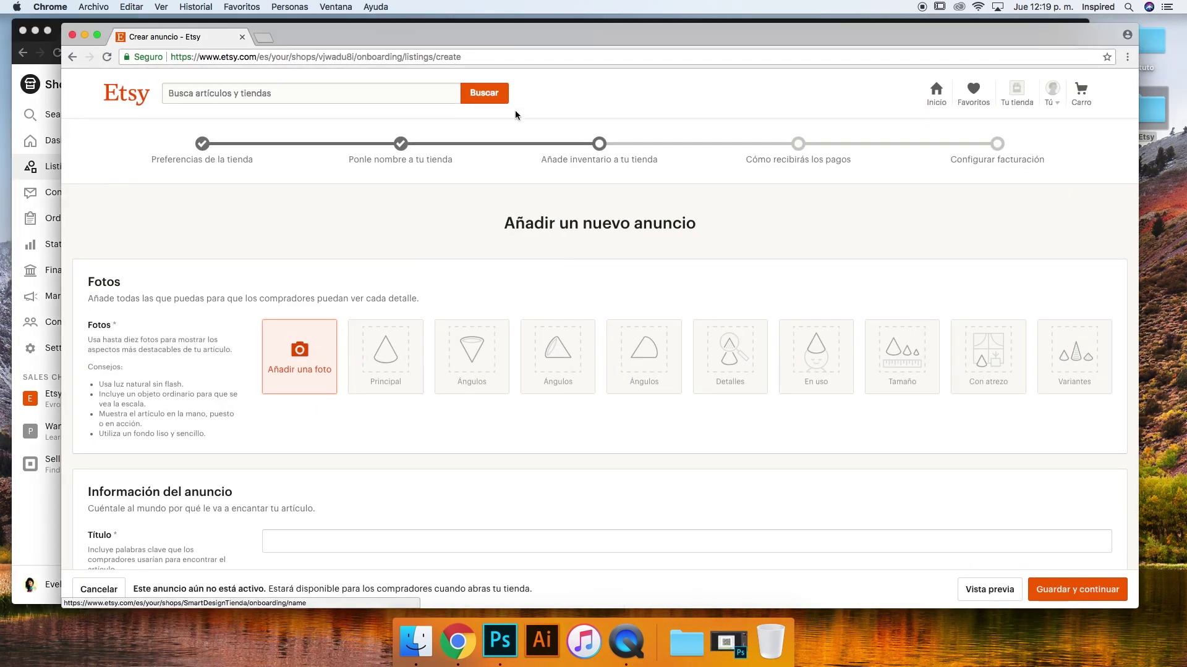
{"action": "left_click_drag", "start_coordinate": [564, 36], "coordinate": [551, 43]}
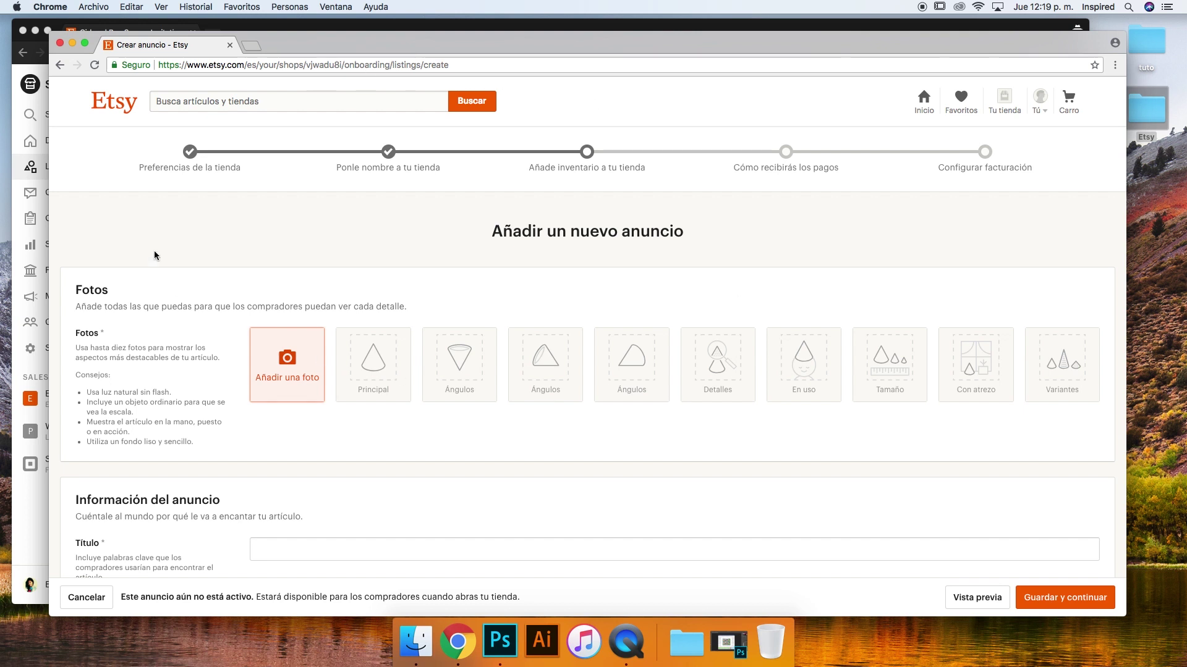
{"action": "left_click", "coordinate": [506, 31]}
{"action": "left_click_drag", "start_coordinate": [506, 31], "coordinate": [546, 35]}
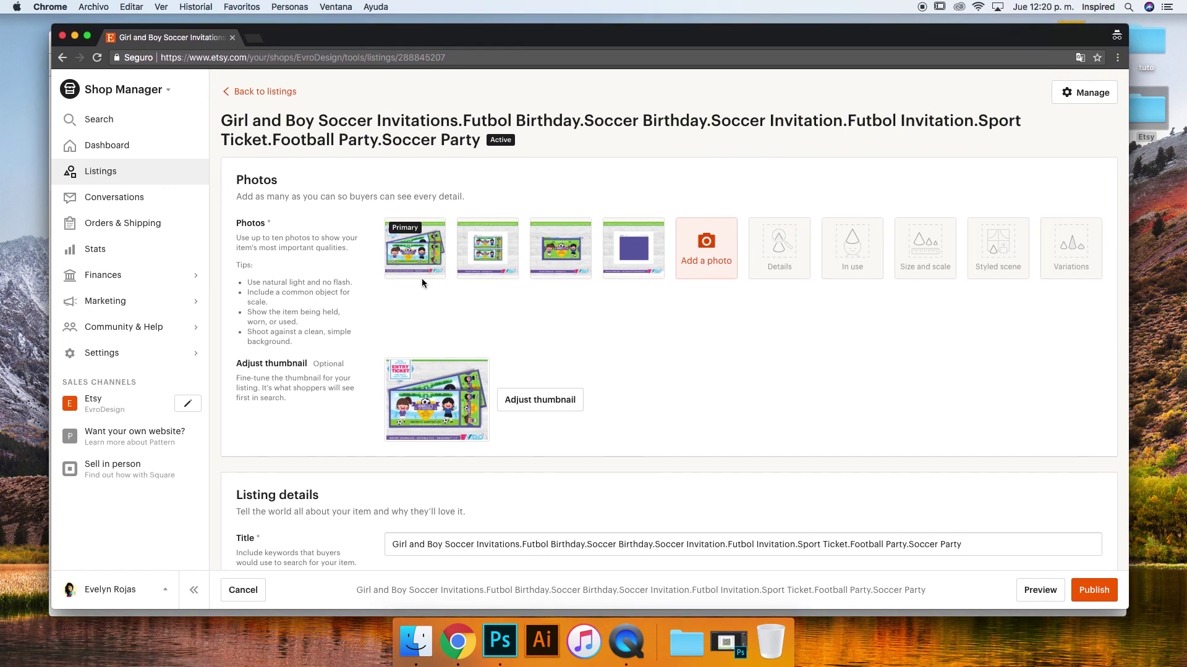
{"action": "scroll", "coordinate": [433, 260], "scroll_direction": "down", "scroll_amount": 1}
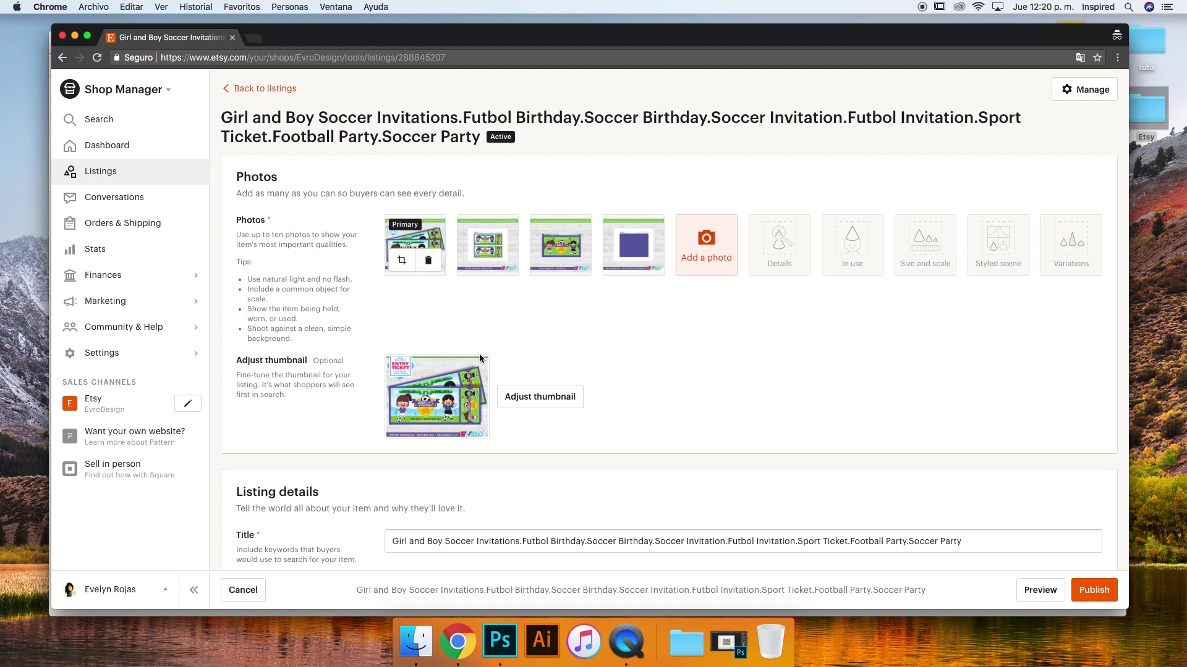
In a new incognito tab, go to Etsy and open the Shop Manager dashboard
{"action": "left_click", "coordinate": [253, 39]}
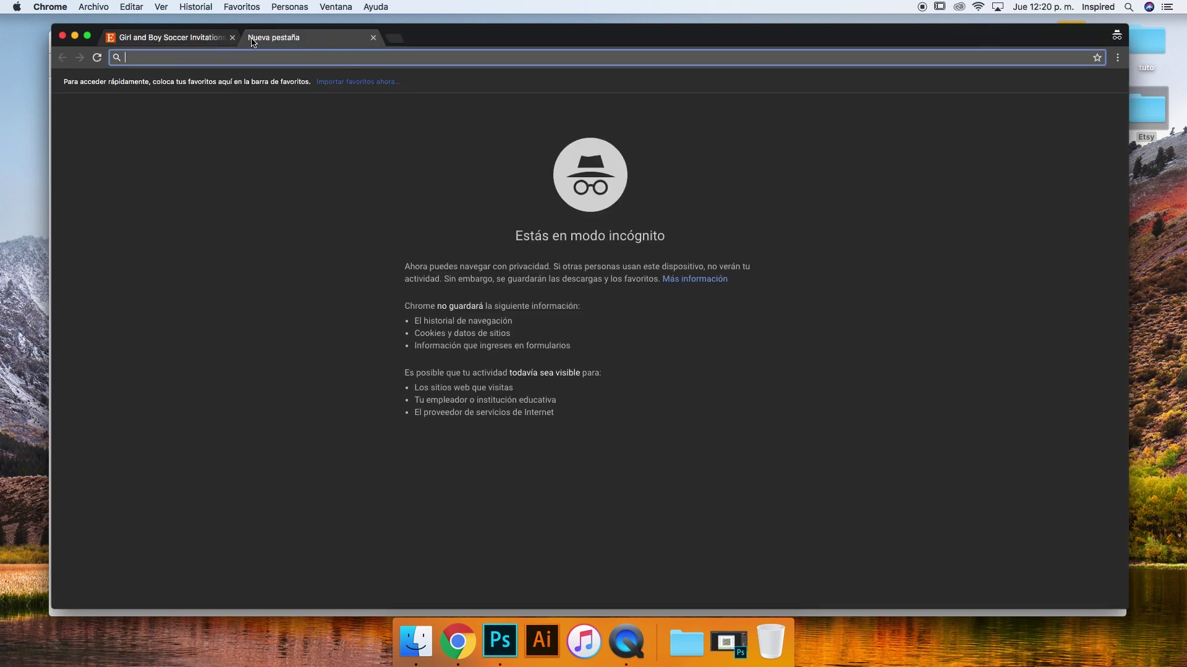
{"action": "type", "text": "etsy"}
{"action": "key", "text": "Return"}
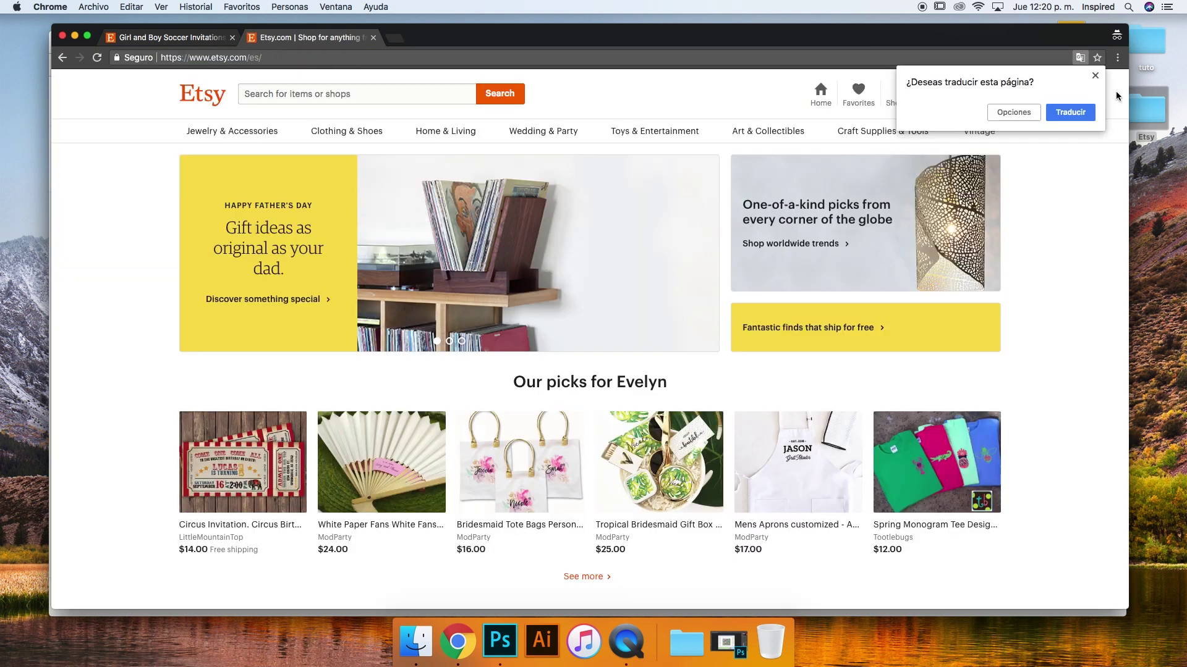
{"action": "left_click", "coordinate": [1094, 76]}
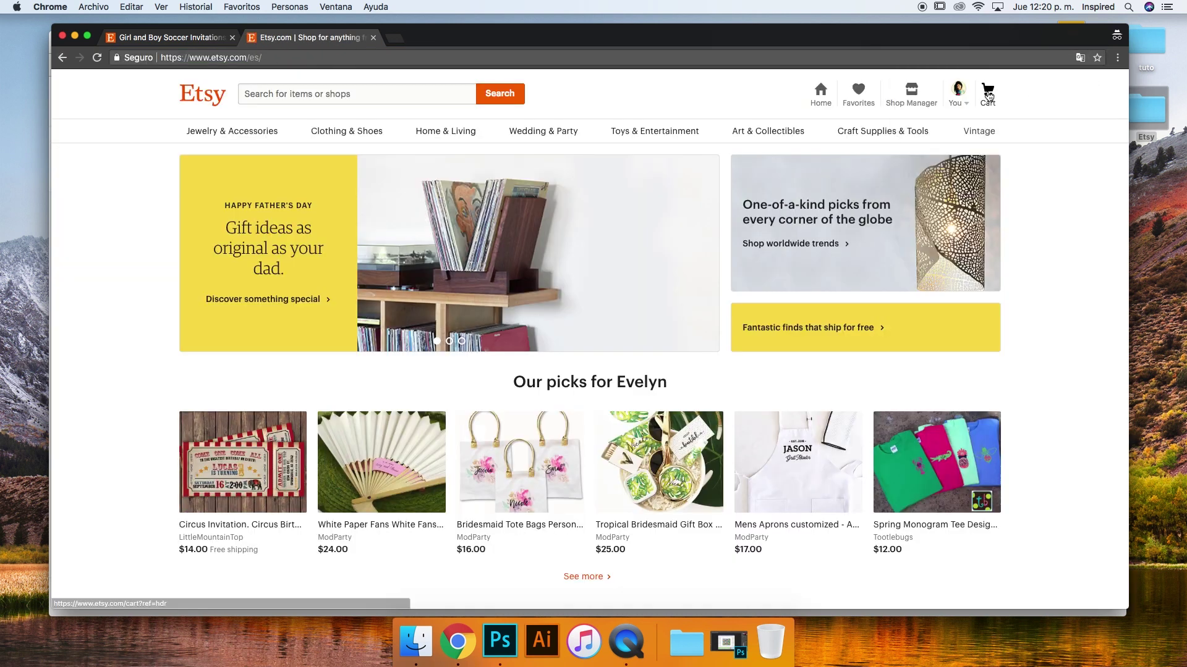
{"action": "left_click", "coordinate": [959, 92]}
{"action": "left_click", "coordinate": [911, 92]}
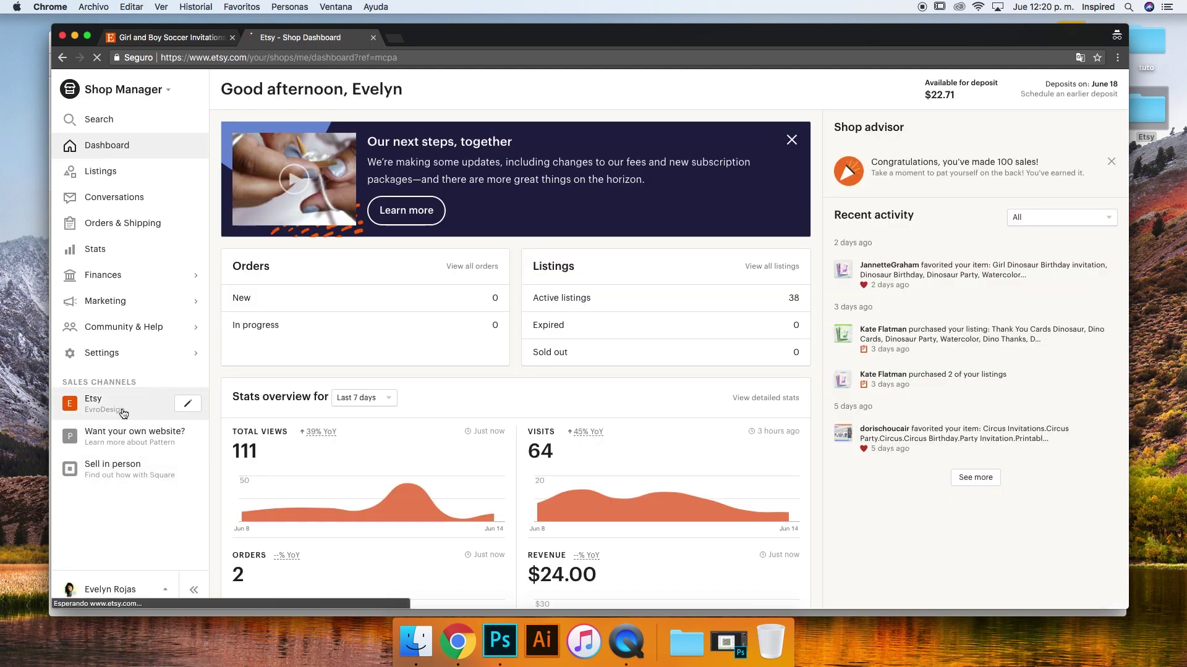
Open the public storefront and the soccer invitations listing page
{"action": "left_click", "coordinate": [124, 411]}
{"action": "scroll", "coordinate": [551, 335], "scroll_direction": "down", "scroll_amount": 10}
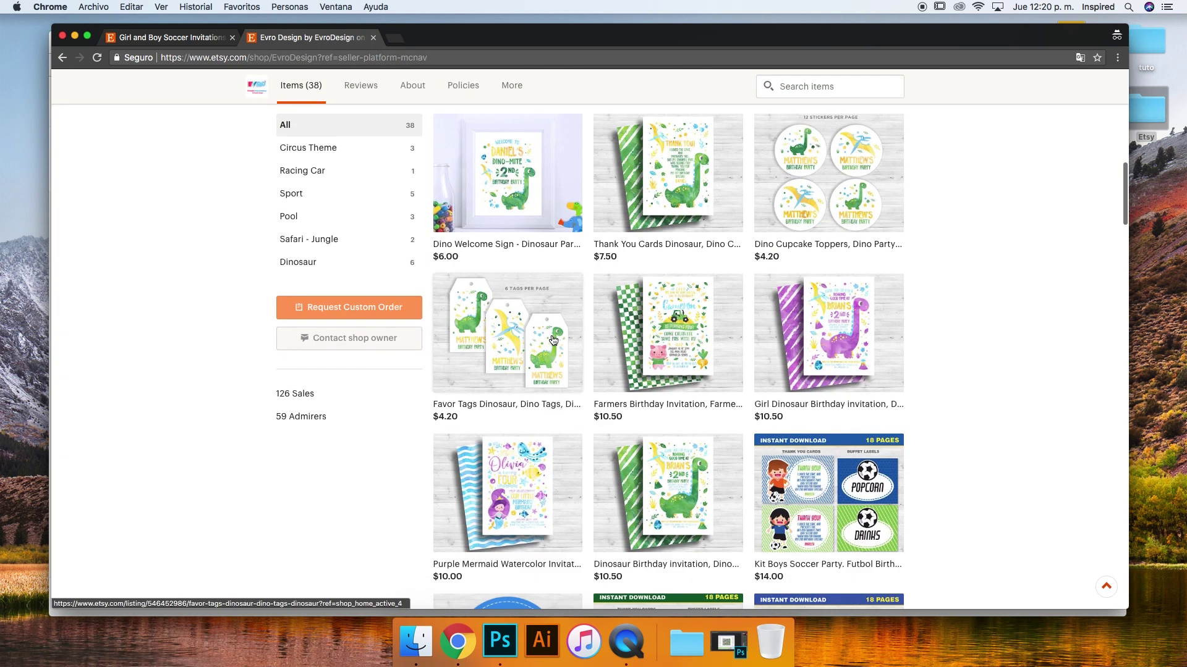
{"action": "scroll", "coordinate": [552, 335], "scroll_direction": "up", "scroll_amount": 5}
{"action": "left_click", "coordinate": [658, 156]}
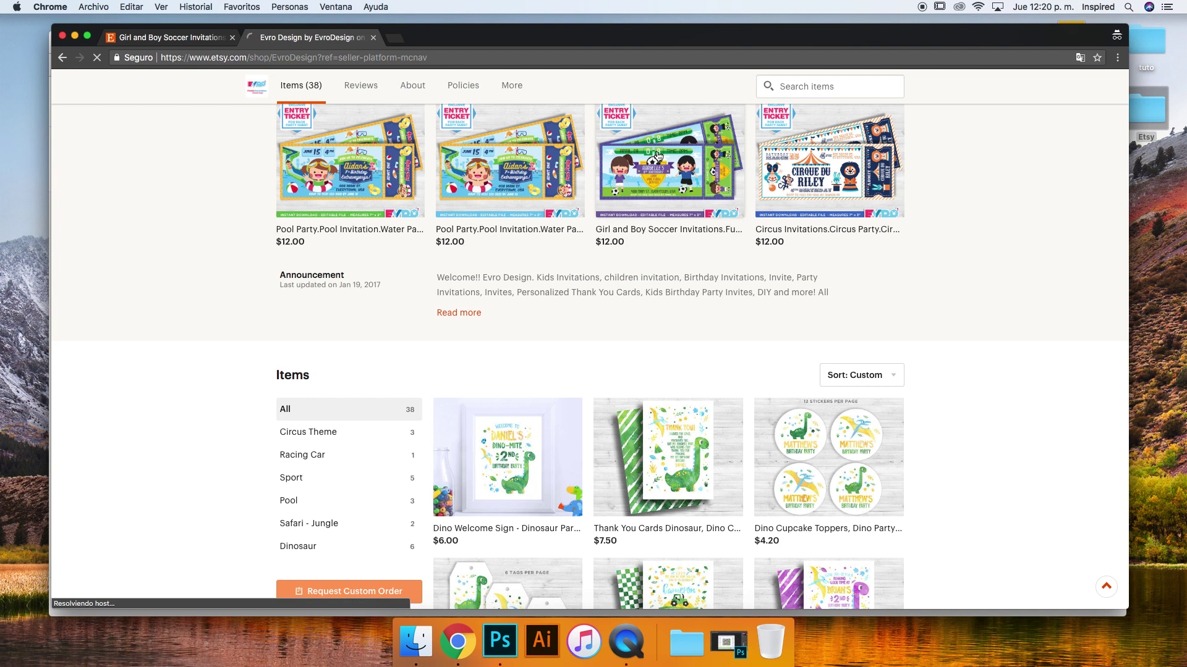
{"action": "scroll", "coordinate": [617, 288], "scroll_direction": "down", "scroll_amount": 4}
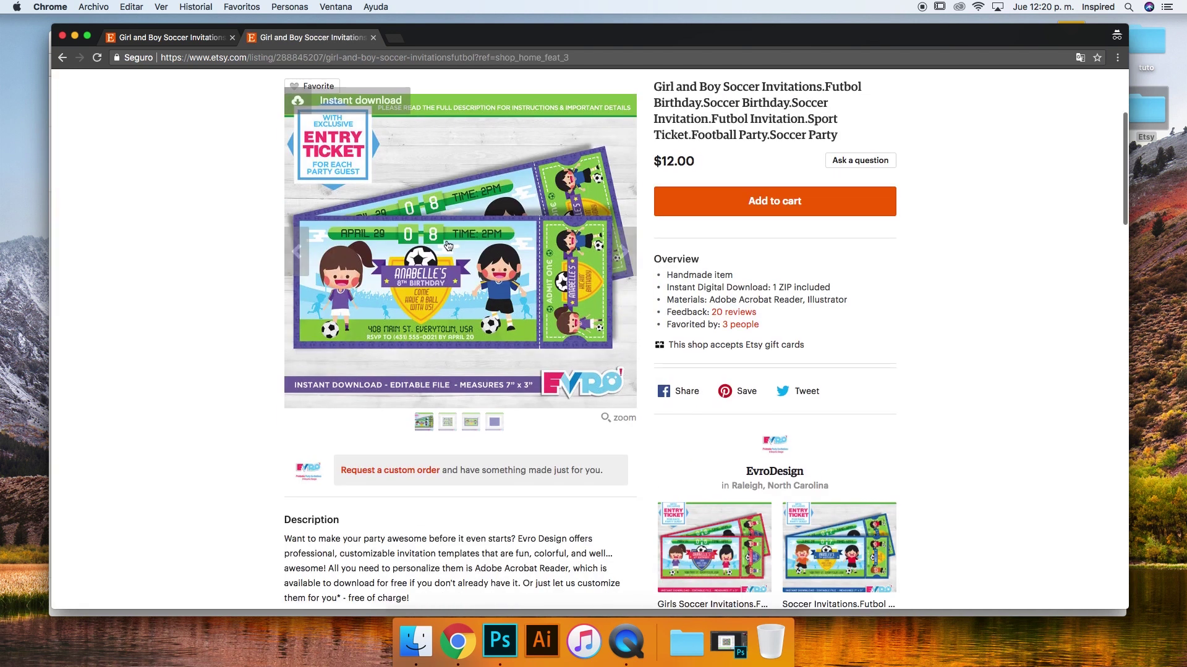
Enlarge the listing's main photo, then close the enlarged view
{"action": "scroll", "coordinate": [262, 331], "scroll_direction": "down", "scroll_amount": 2}
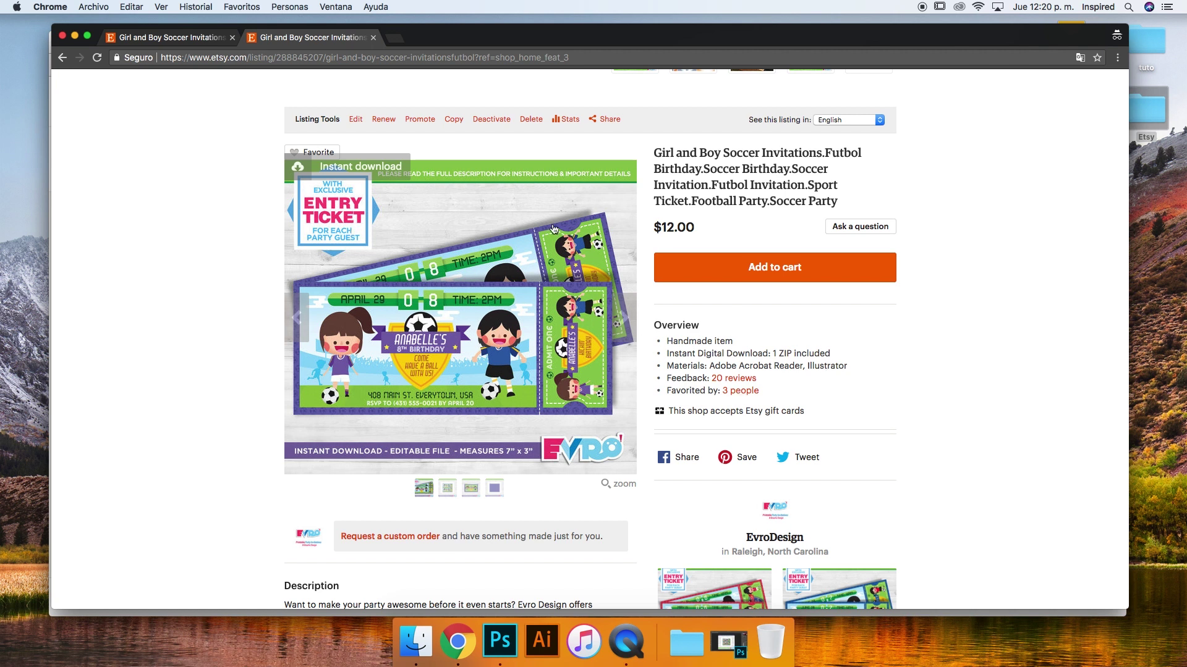
{"action": "left_click", "coordinate": [617, 486]}
{"action": "scroll", "coordinate": [593, 287], "scroll_direction": "down", "scroll_amount": 2}
{"action": "scroll", "coordinate": [638, 288], "scroll_direction": "up", "scroll_amount": 2}
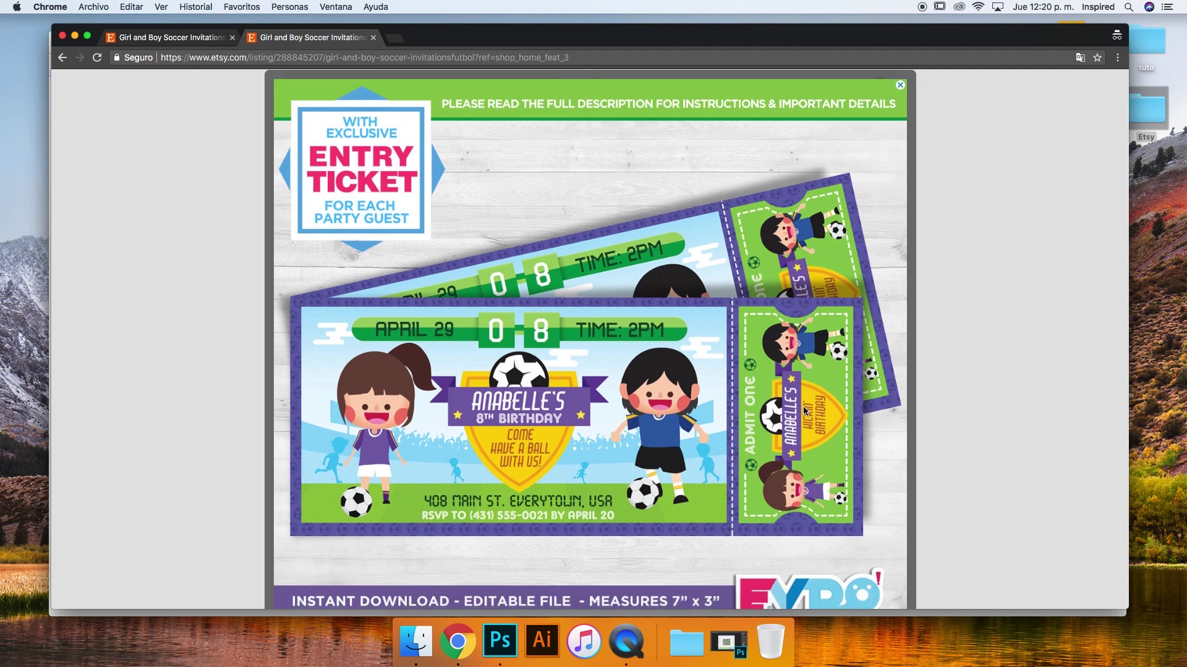
{"action": "scroll", "coordinate": [773, 405], "scroll_direction": "down", "scroll_amount": 2}
{"action": "left_click", "coordinate": [214, 273]}
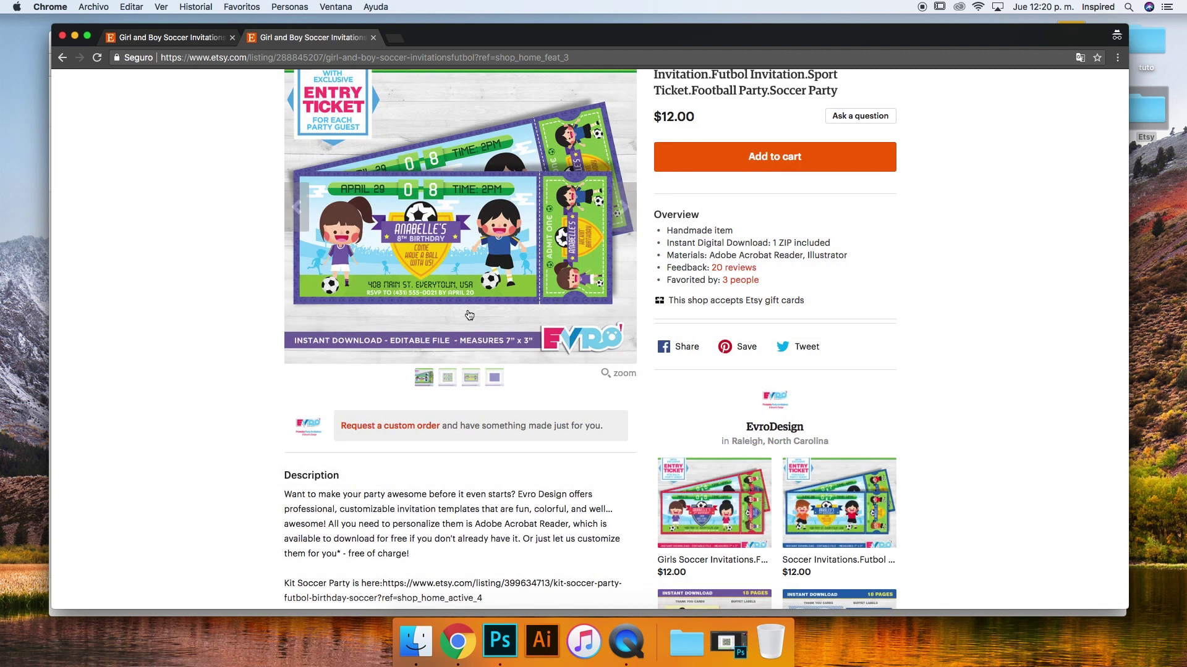
{"action": "scroll", "coordinate": [469, 315], "scroll_direction": "up", "scroll_amount": 2}
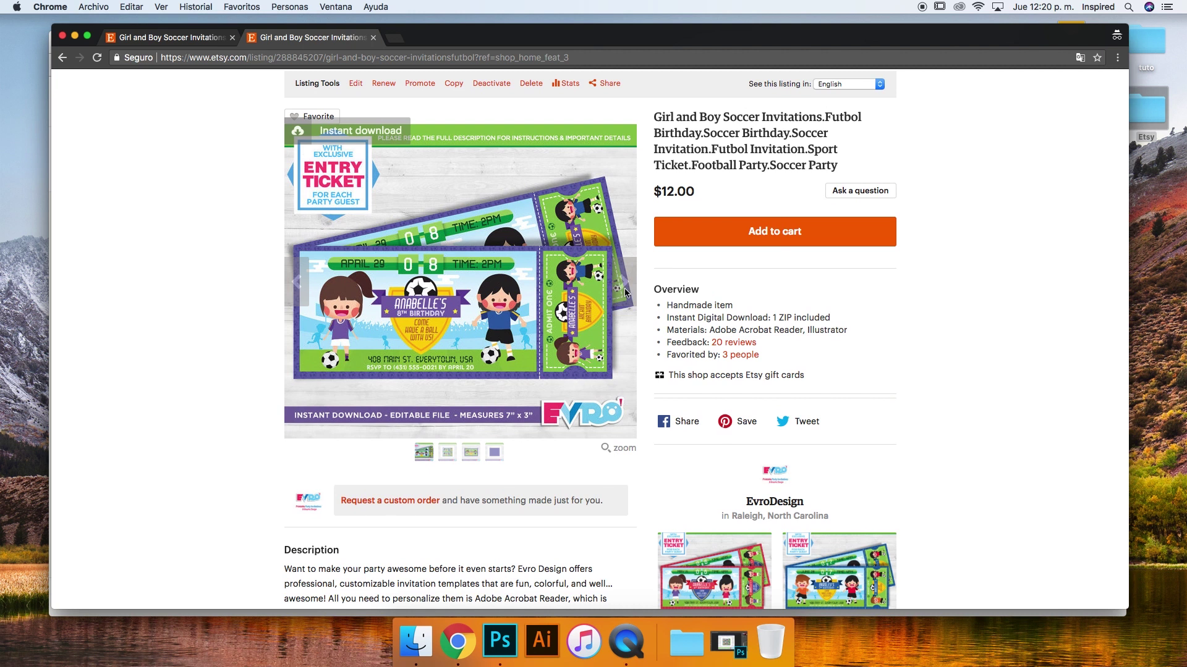
{"action": "scroll", "coordinate": [629, 281], "scroll_direction": "down", "scroll_amount": 1}
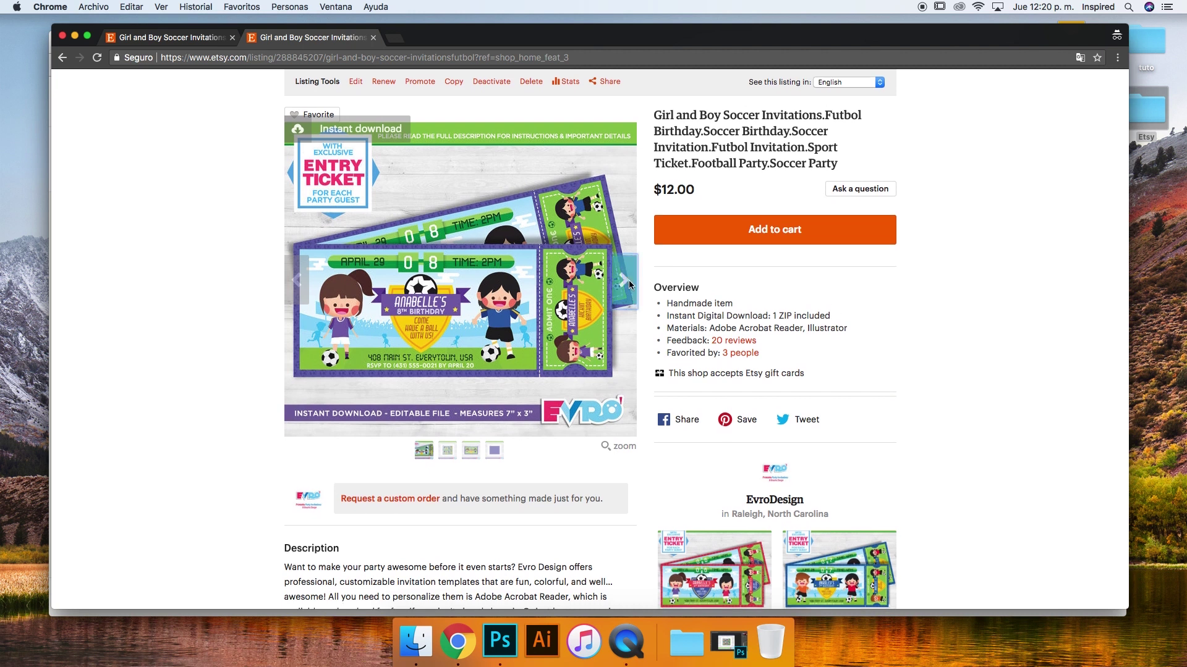
Step forward through the Admit One ticket and purple back-design photos, then back to the first
{"action": "left_click", "coordinate": [627, 281]}
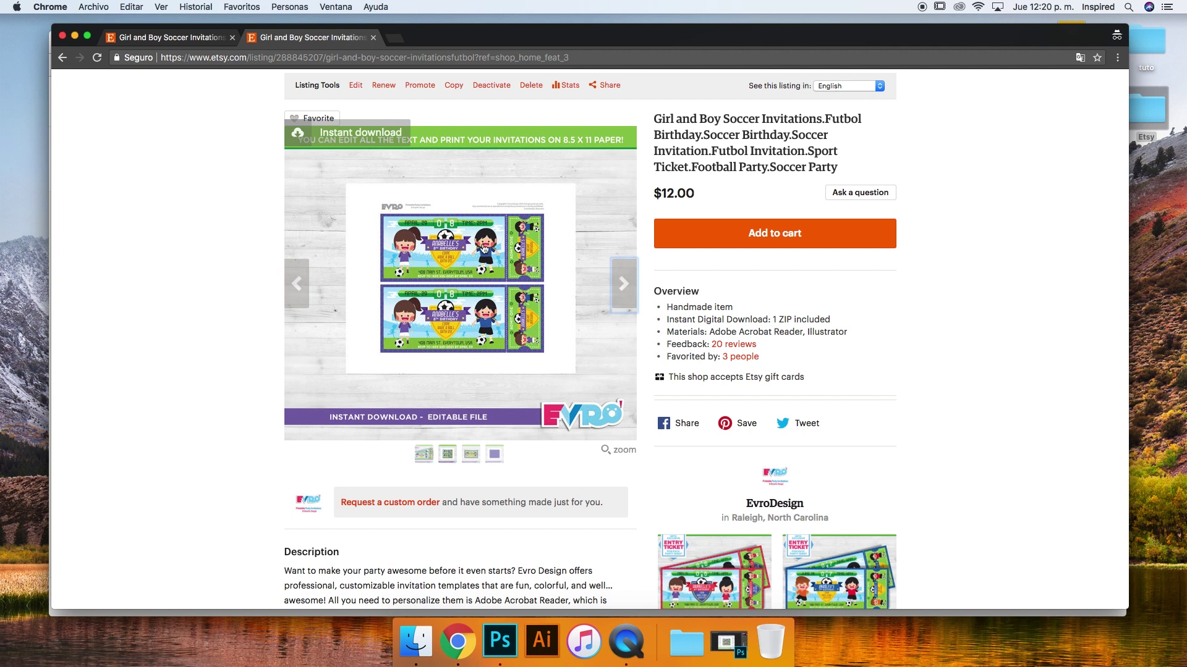
{"action": "left_click", "coordinate": [622, 283]}
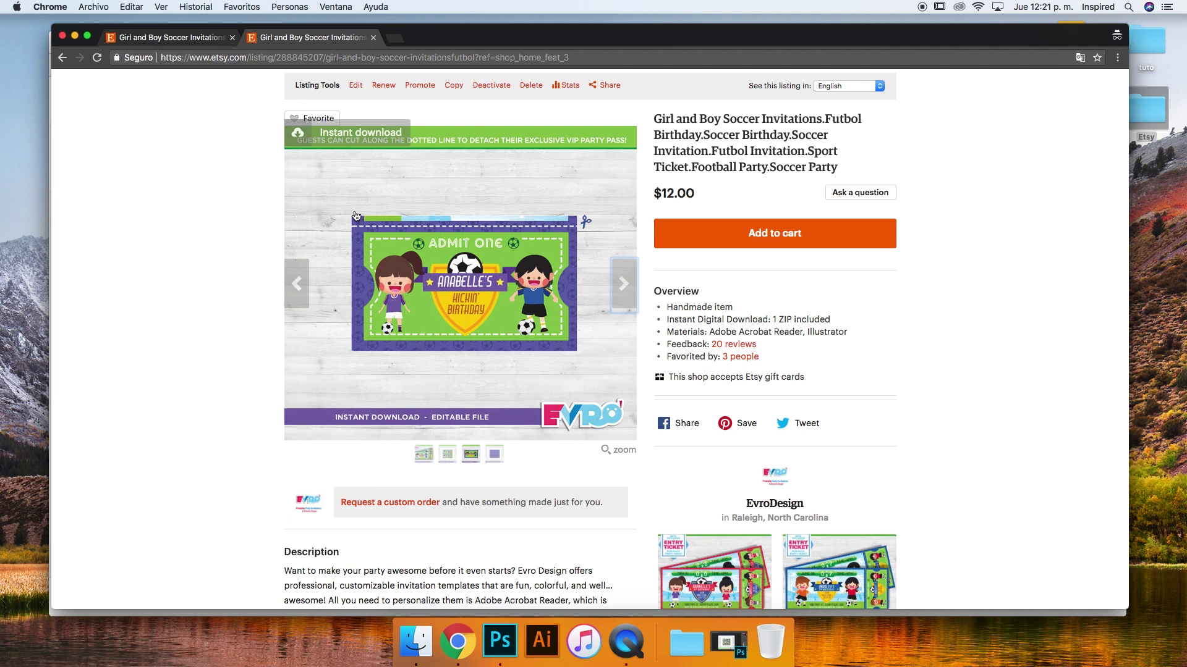
{"action": "scroll", "coordinate": [544, 282], "scroll_direction": "down", "scroll_amount": 2}
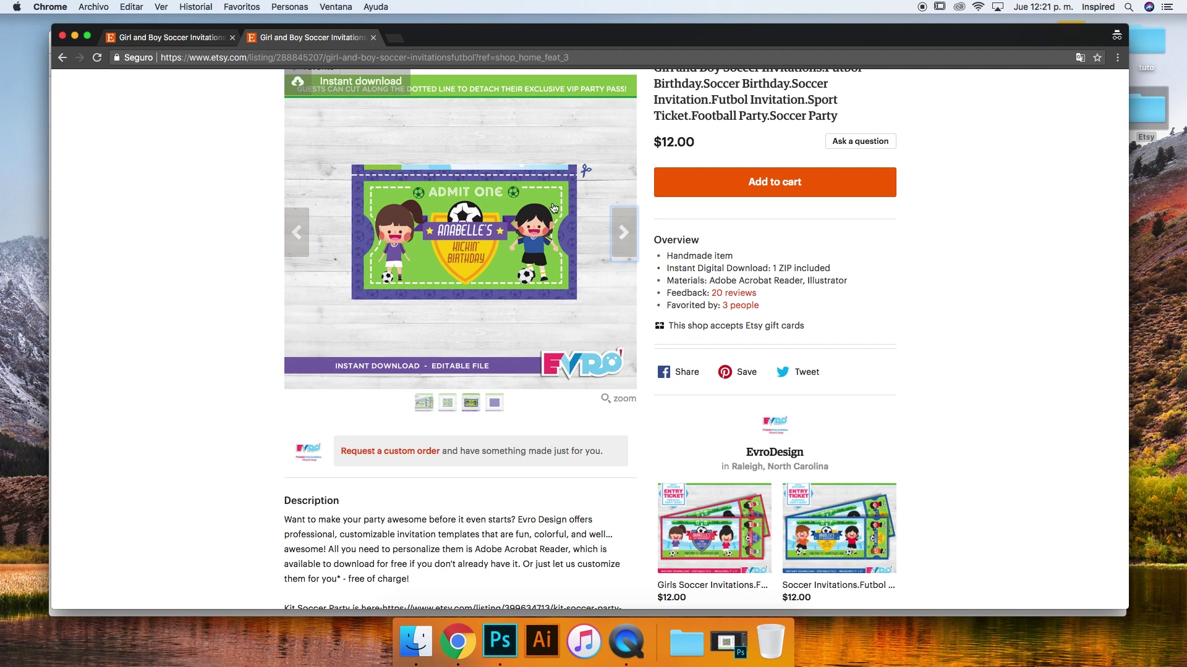
{"action": "left_click", "coordinate": [626, 232]}
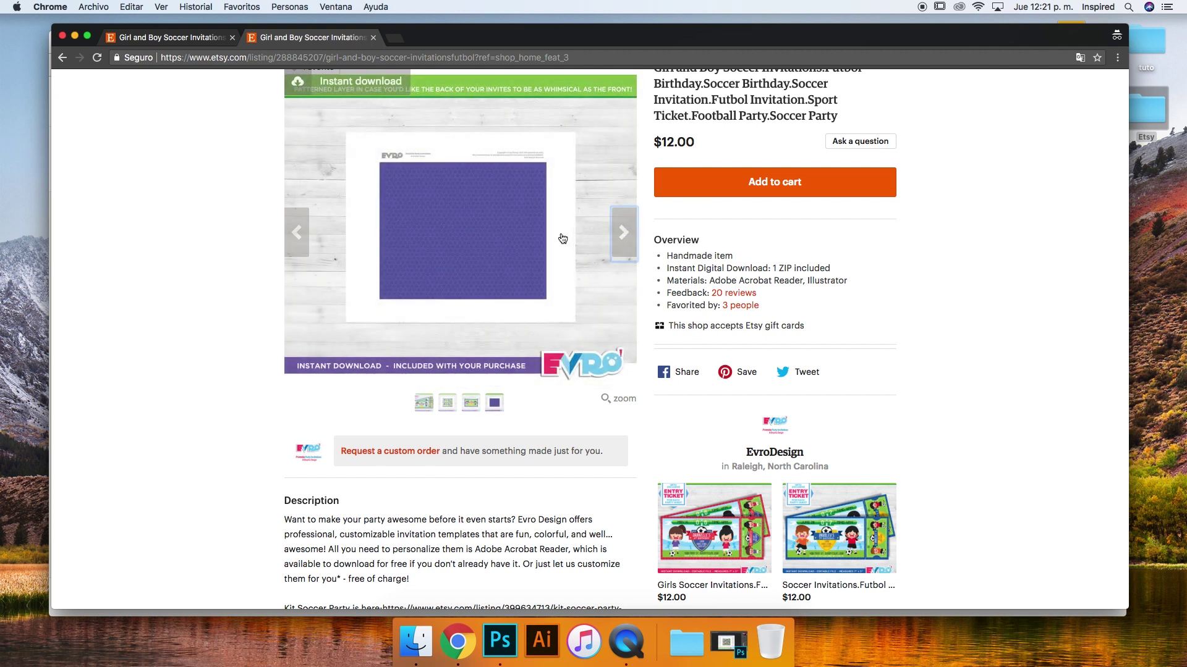
{"action": "left_click", "coordinate": [296, 232]}
{"action": "left_click", "coordinate": [295, 232]}
{"action": "left_click", "coordinate": [295, 233]}
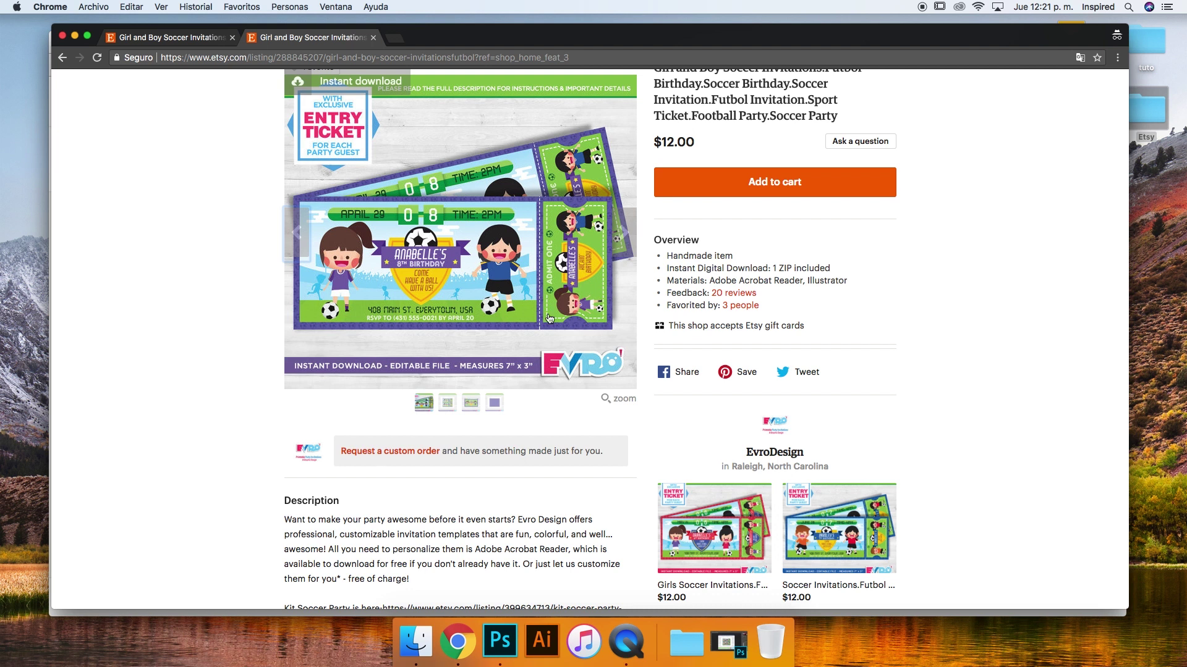
Show the second and third listing photos, then bring Photoshop to the front
{"action": "left_click", "coordinate": [447, 405]}
{"action": "left_click", "coordinate": [465, 403]}
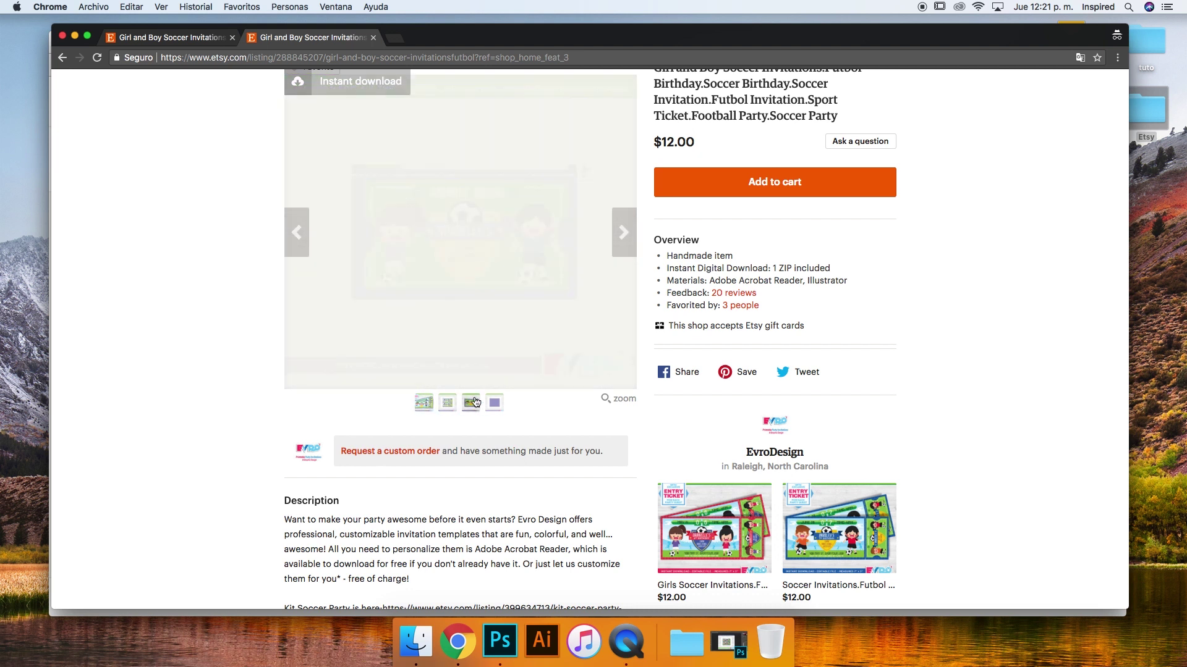
{"action": "scroll", "coordinate": [494, 432], "scroll_direction": "up", "scroll_amount": 2}
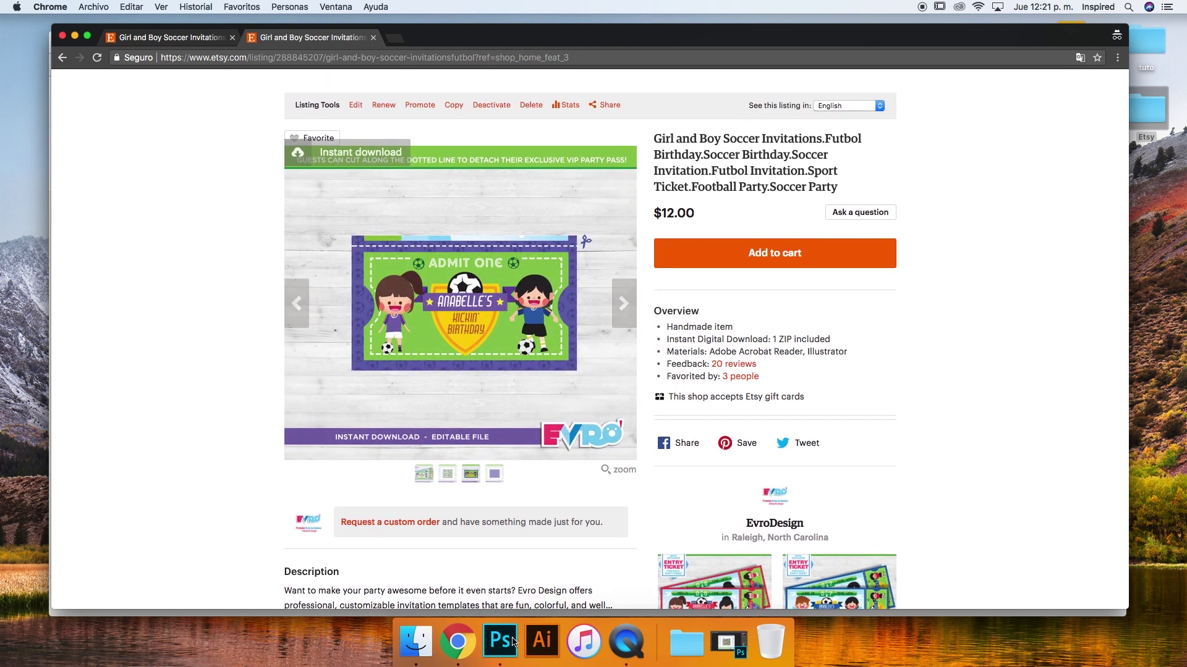
{"action": "left_click", "coordinate": [512, 641]}
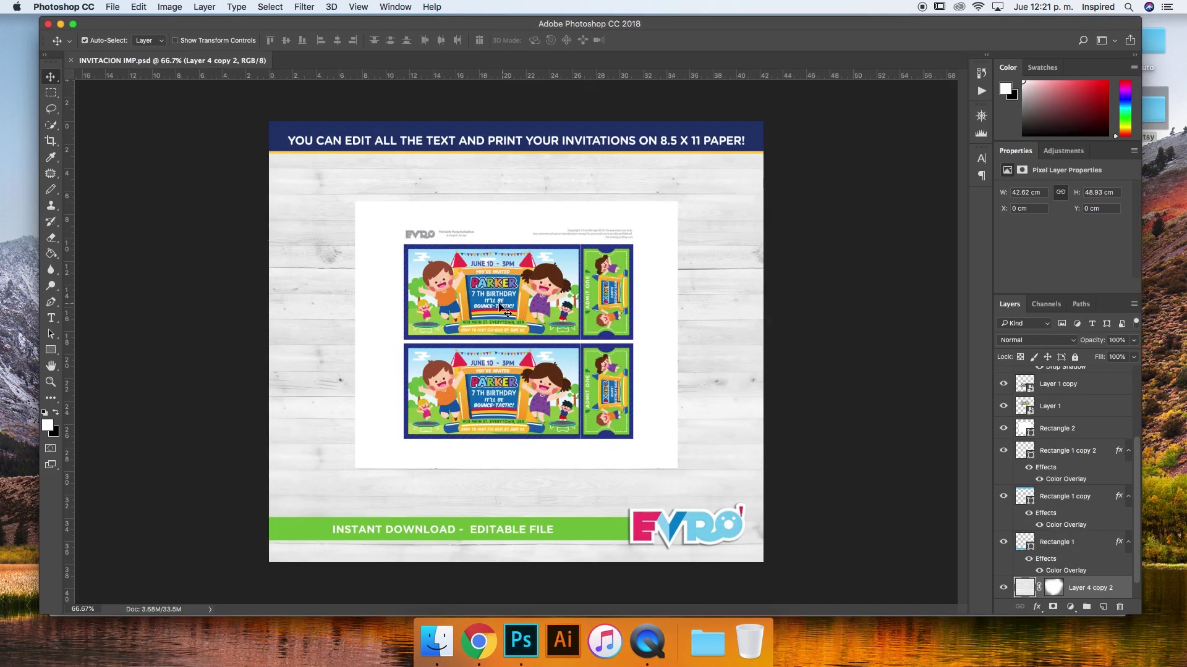
Try moving the tickets across the sheet, then undo so both stay stacked
{"action": "left_click_drag", "start_coordinate": [460, 256], "coordinate": [677, 254]}
{"action": "left_click_drag", "start_coordinate": [571, 418], "coordinate": [809, 420]}
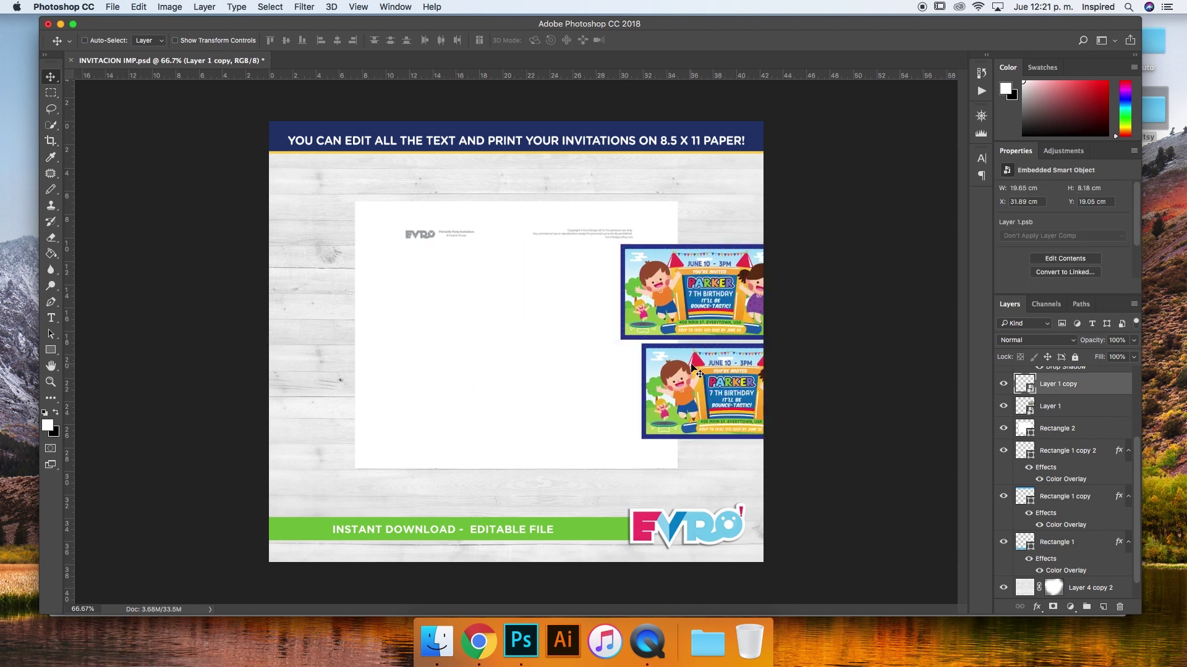
{"action": "key", "text": "super+z"}
{"action": "left_click_drag", "start_coordinate": [636, 365], "coordinate": [869, 366]}
{"action": "key", "text": "alt+super+z"}
{"action": "key", "text": "alt+super+z"}
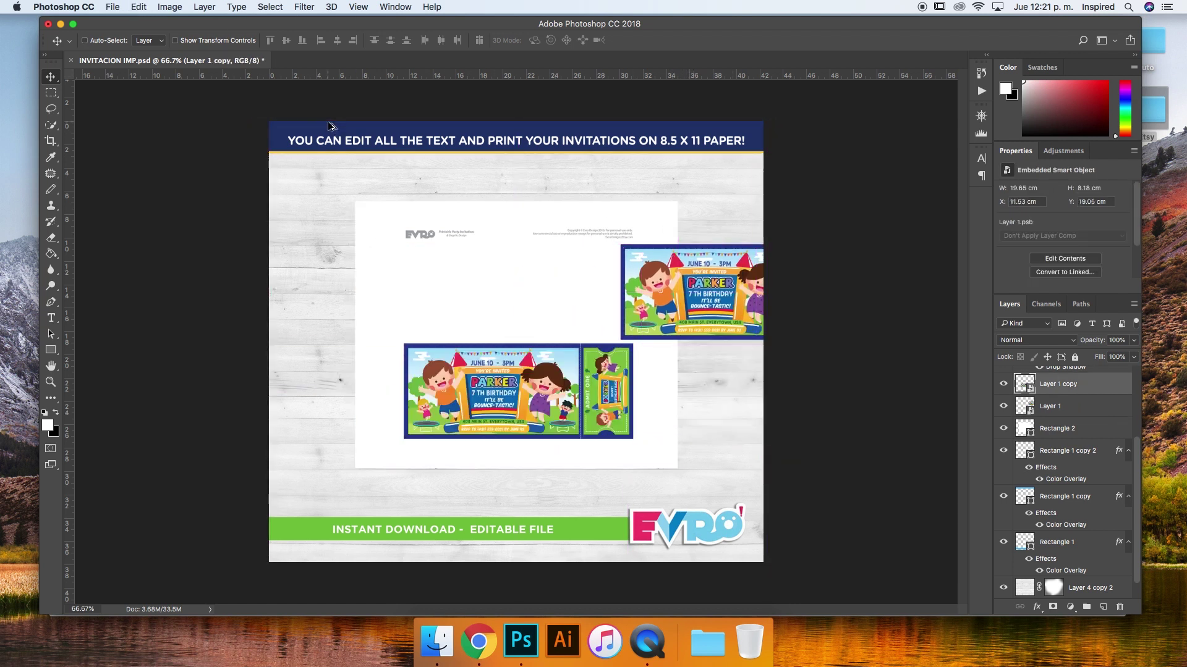
Check Image Size, cancel leaving it at 1200 × 1071 px, then minimize Photoshop
{"action": "left_click", "coordinate": [168, 6]}
{"action": "mouse_move", "coordinate": [206, 7]}
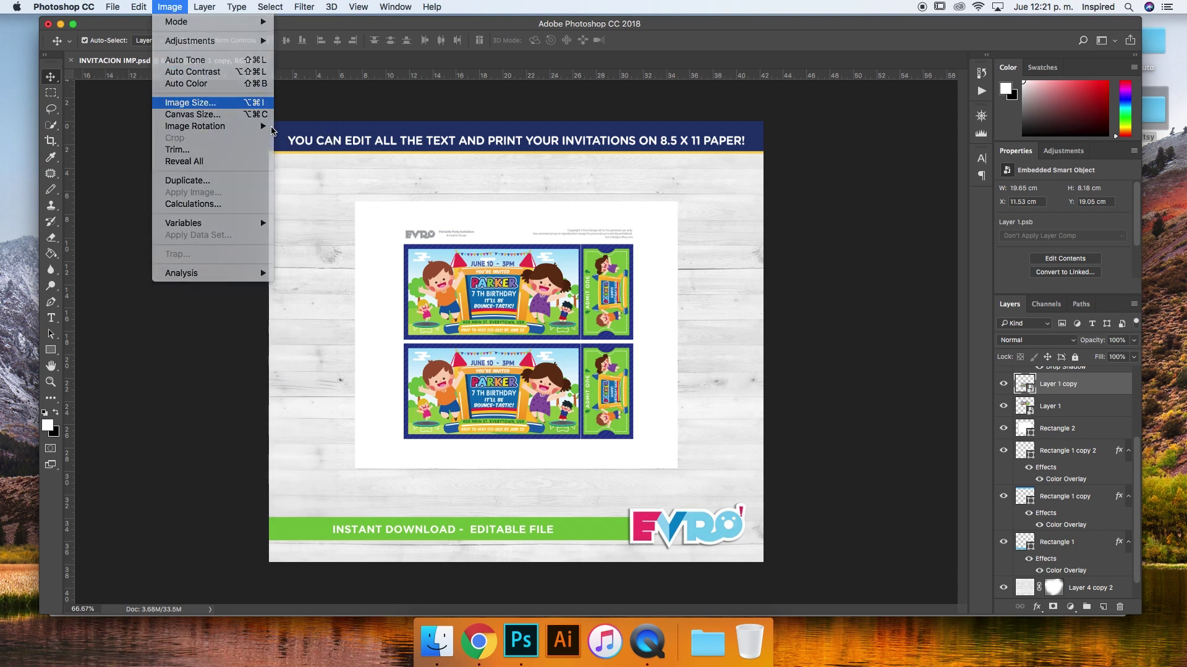
{"action": "left_click", "coordinate": [180, 102]}
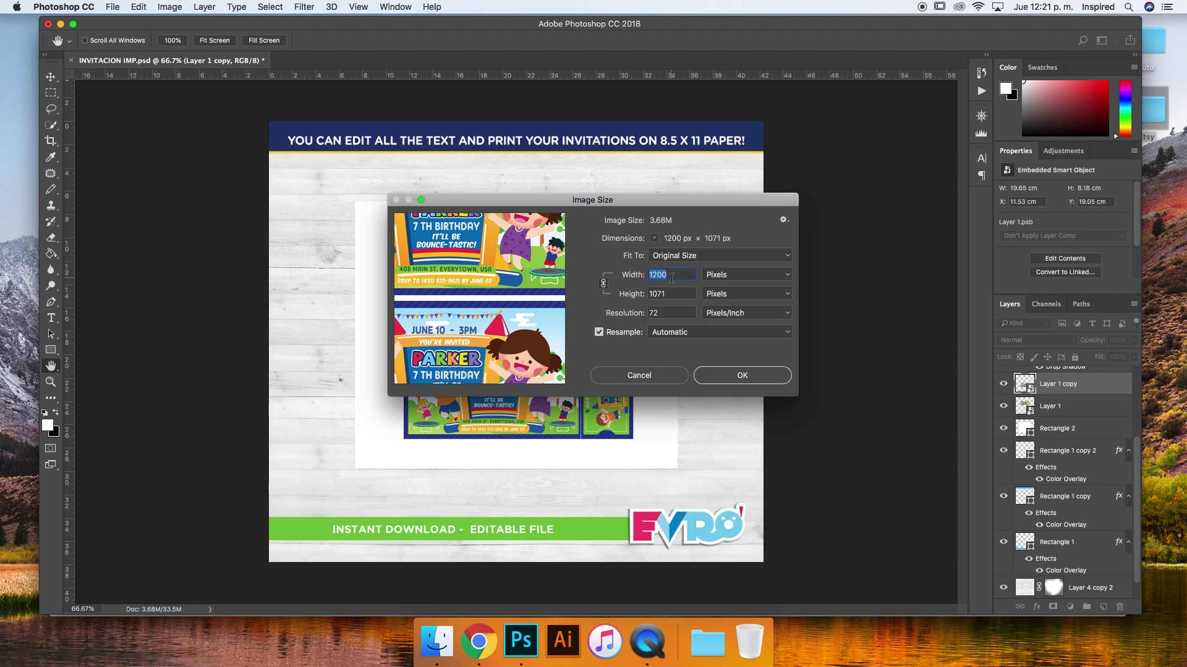
{"action": "left_click", "coordinate": [642, 380]}
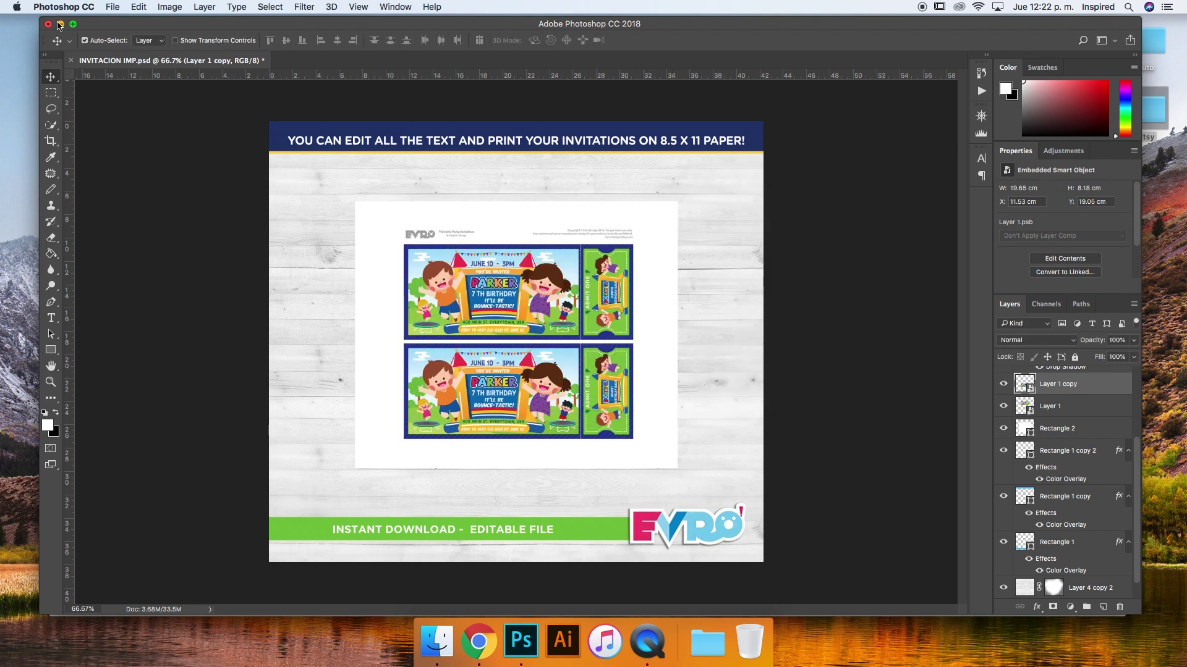
{"action": "left_click", "coordinate": [59, 25]}
{"action": "left_click", "coordinate": [213, 40]}
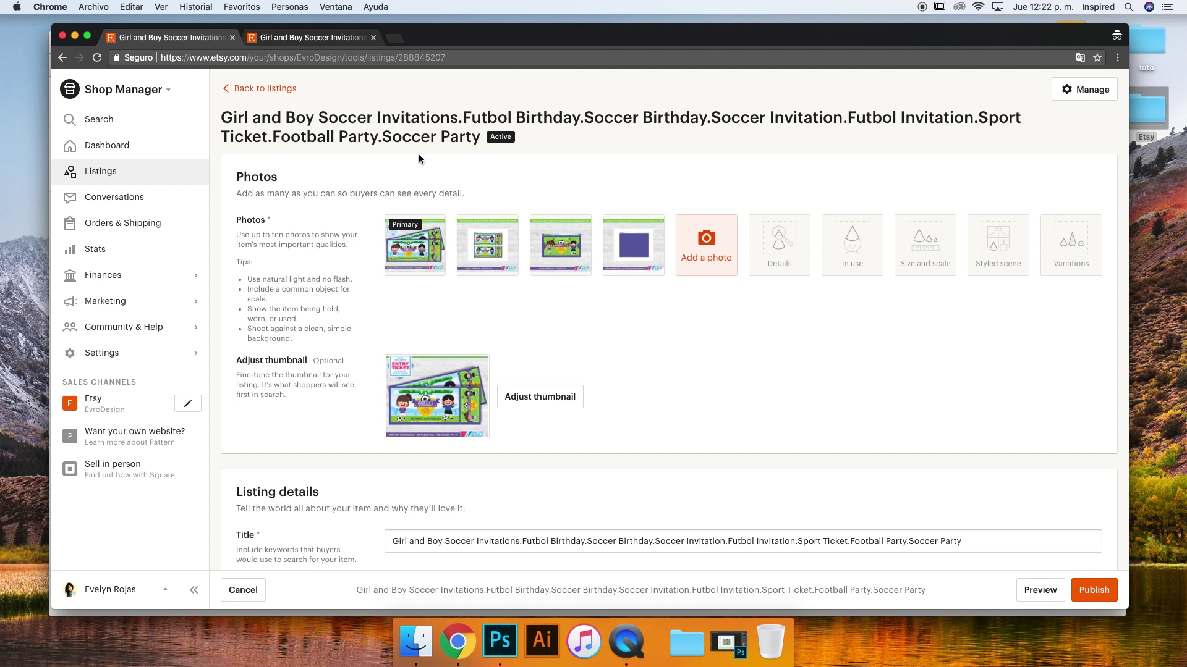
{"action": "left_click", "coordinate": [309, 37]}
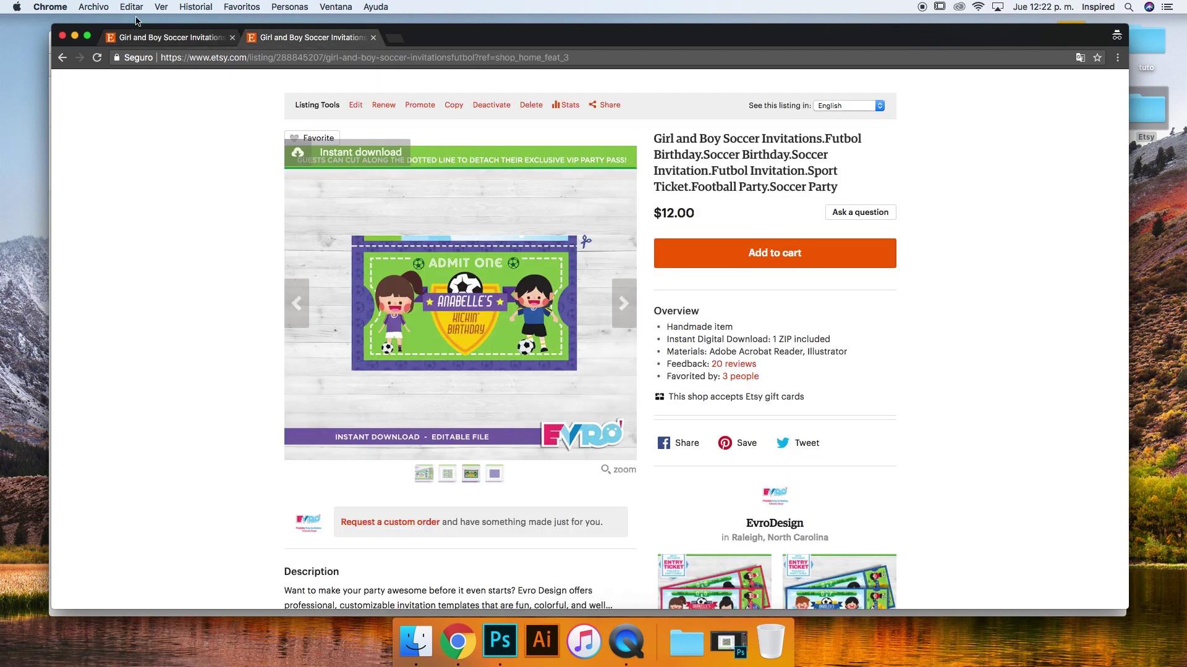
{"action": "left_click", "coordinate": [139, 37]}
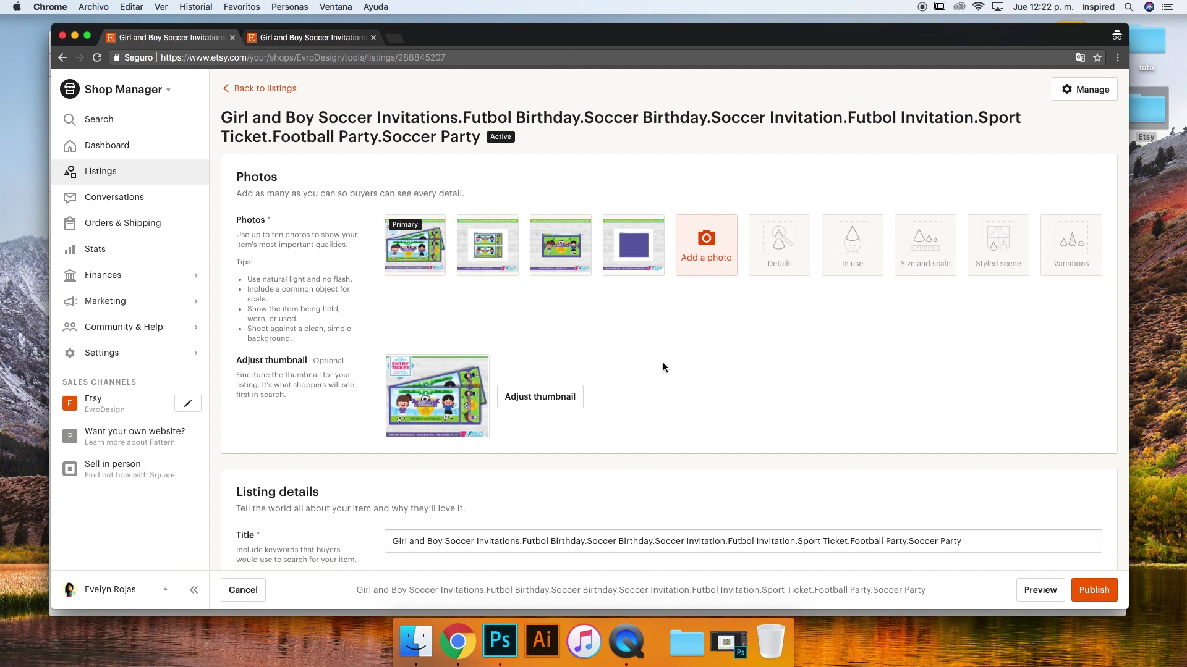
{"action": "mouse_move", "coordinate": [432, 235]}
{"action": "scroll", "coordinate": [431, 234], "scroll_direction": "down", "scroll_amount": 1}
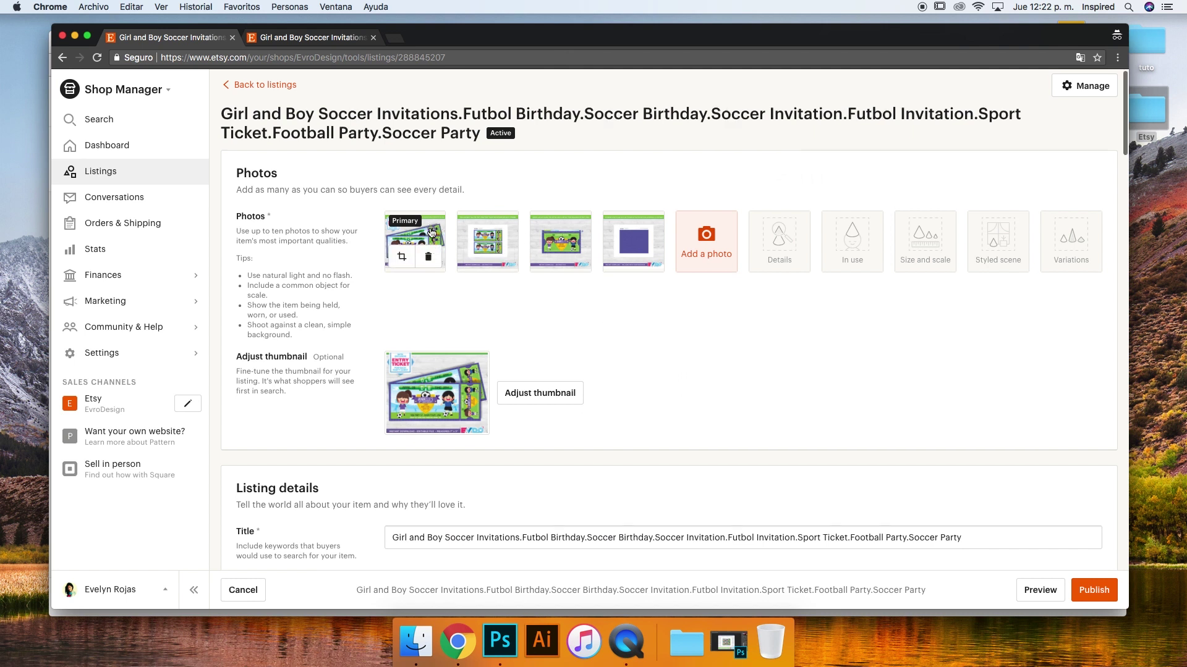
{"action": "scroll", "coordinate": [431, 232], "scroll_direction": "down", "scroll_amount": 2}
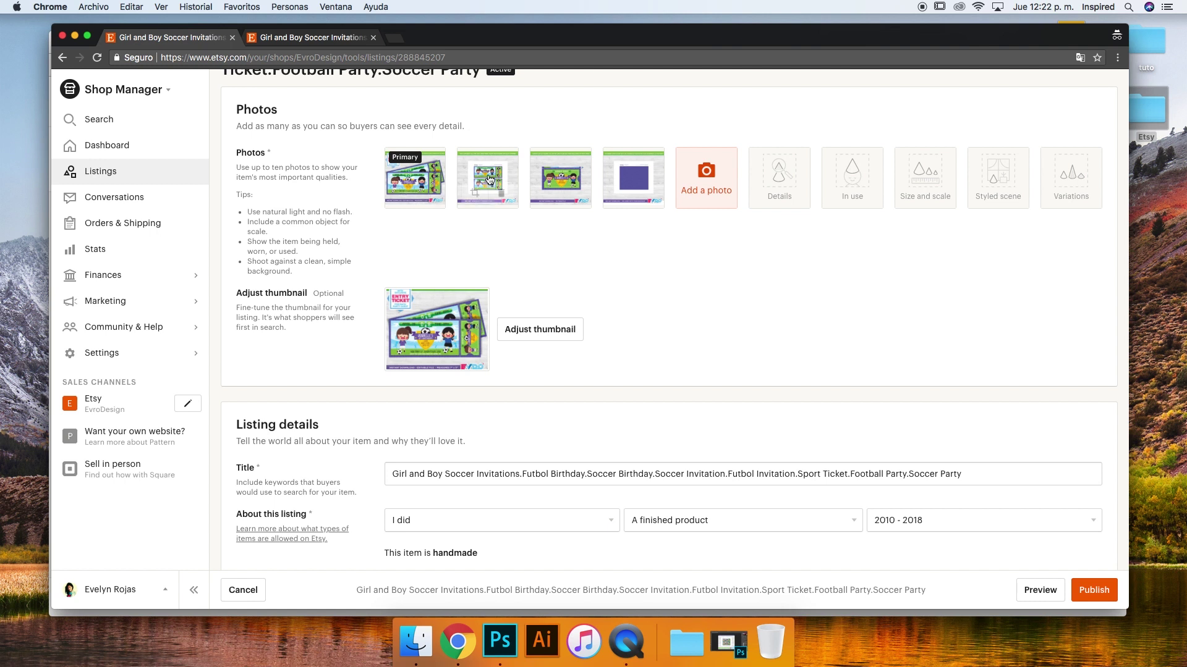
{"action": "mouse_move", "coordinate": [577, 171]}
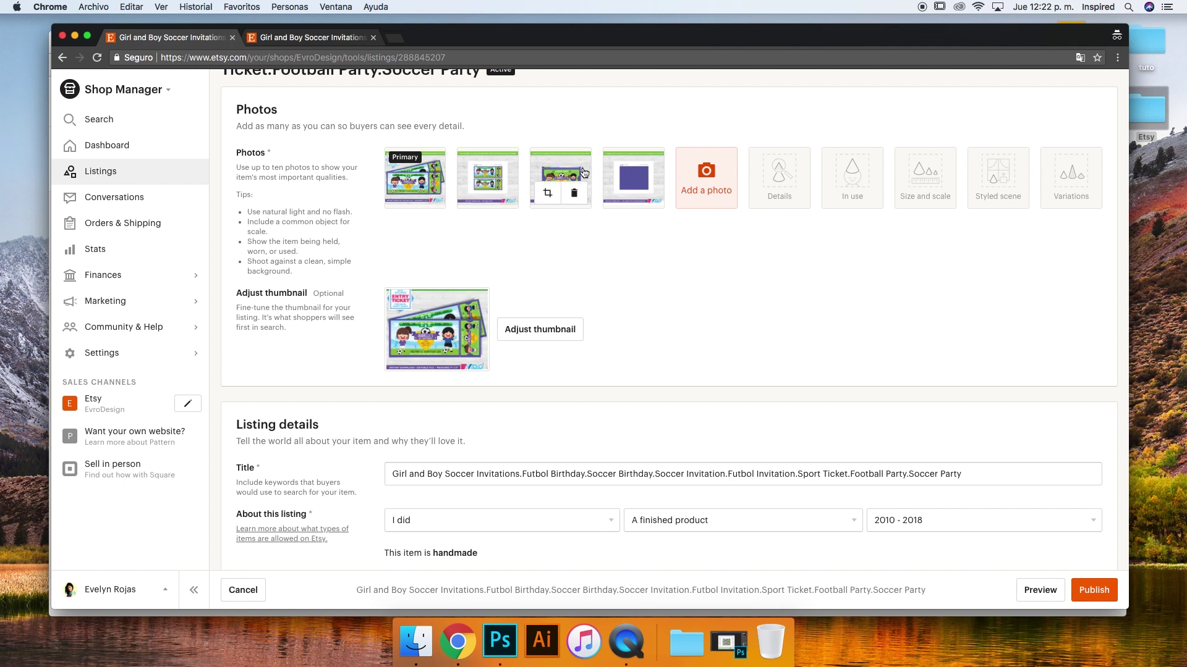
{"action": "mouse_move", "coordinate": [641, 171]}
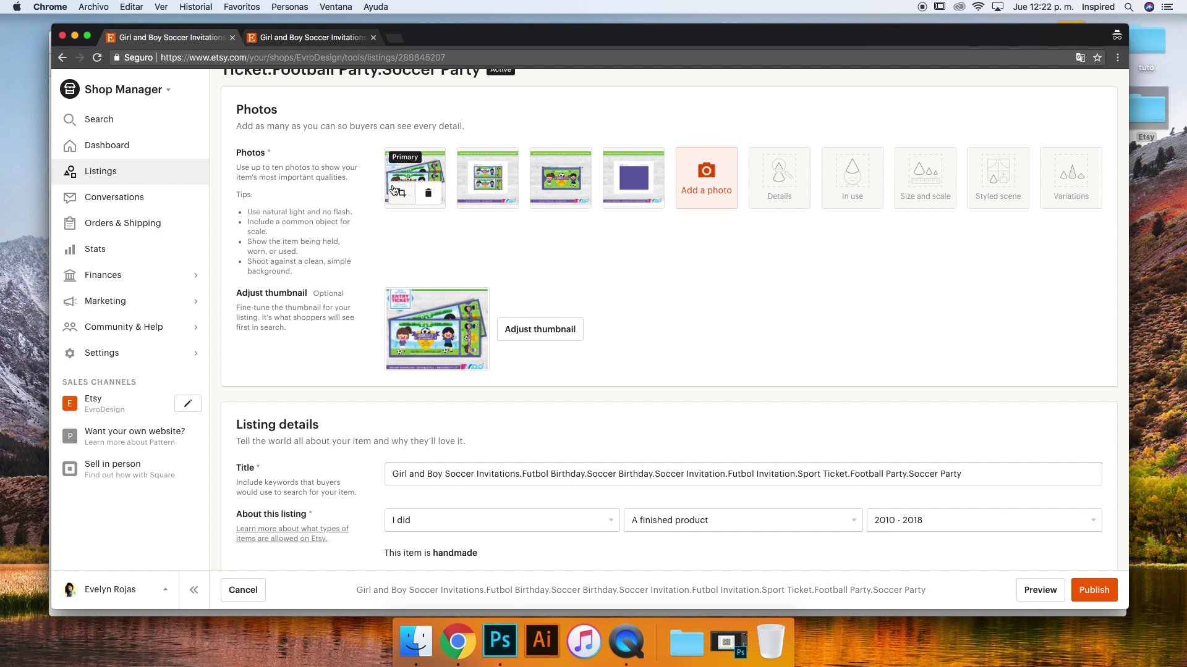
{"action": "mouse_move", "coordinate": [471, 170]}
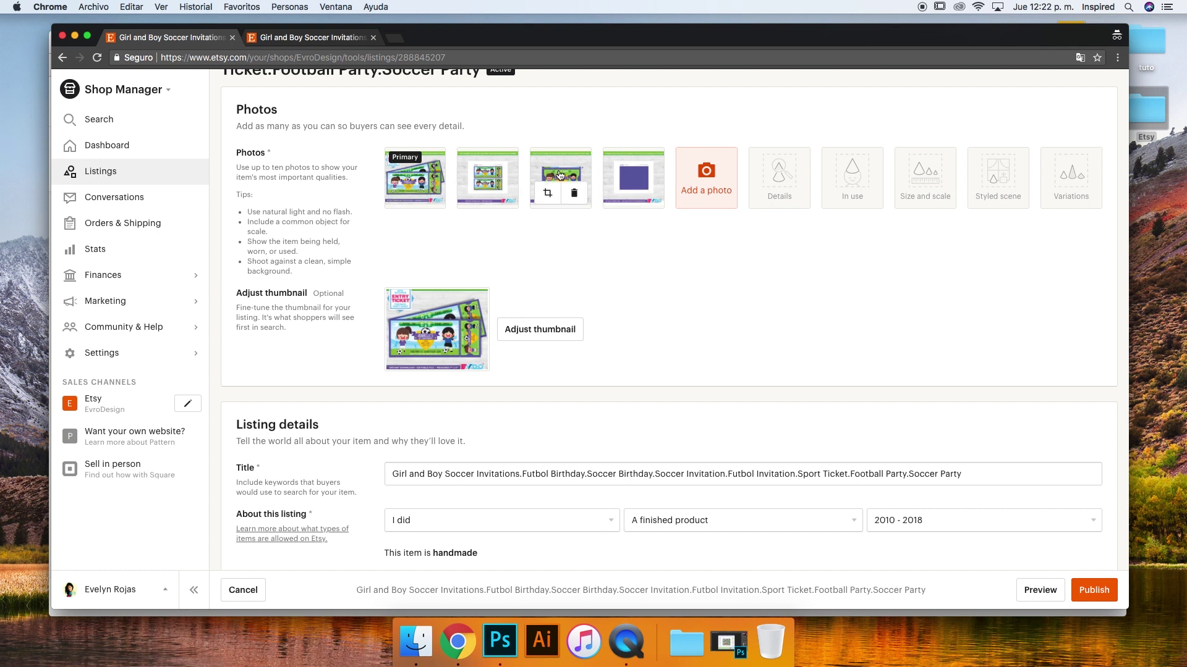
{"action": "mouse_move", "coordinate": [459, 190]}
{"action": "mouse_move", "coordinate": [420, 187]}
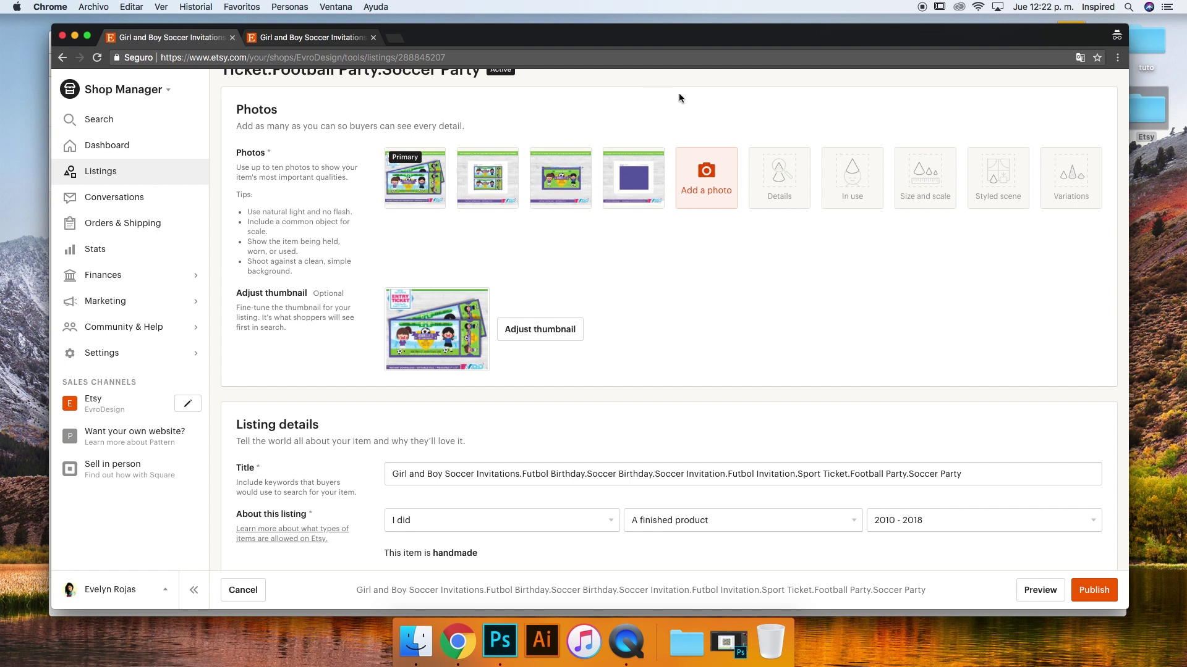
{"action": "scroll", "coordinate": [583, 238], "scroll_direction": "down", "scroll_amount": 1}
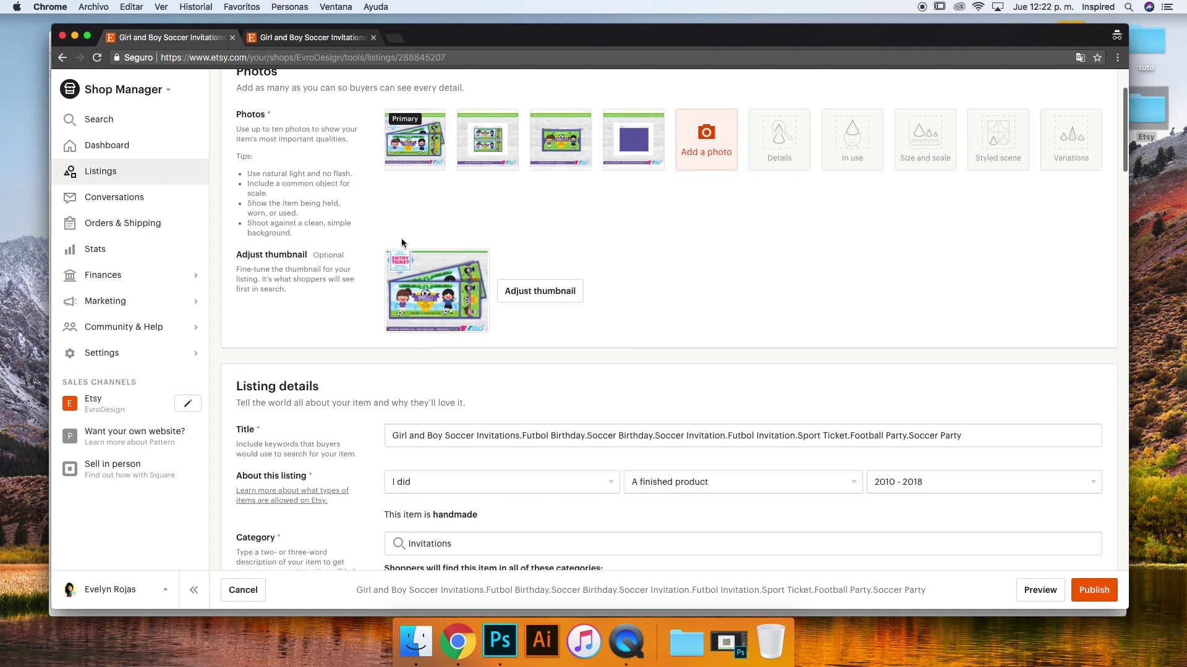
{"action": "scroll", "coordinate": [321, 261], "scroll_direction": "down", "scroll_amount": 2}
{"action": "scroll", "coordinate": [547, 175], "scroll_direction": "up", "scroll_amount": 1}
{"action": "scroll", "coordinate": [547, 176], "scroll_direction": "up", "scroll_amount": 1}
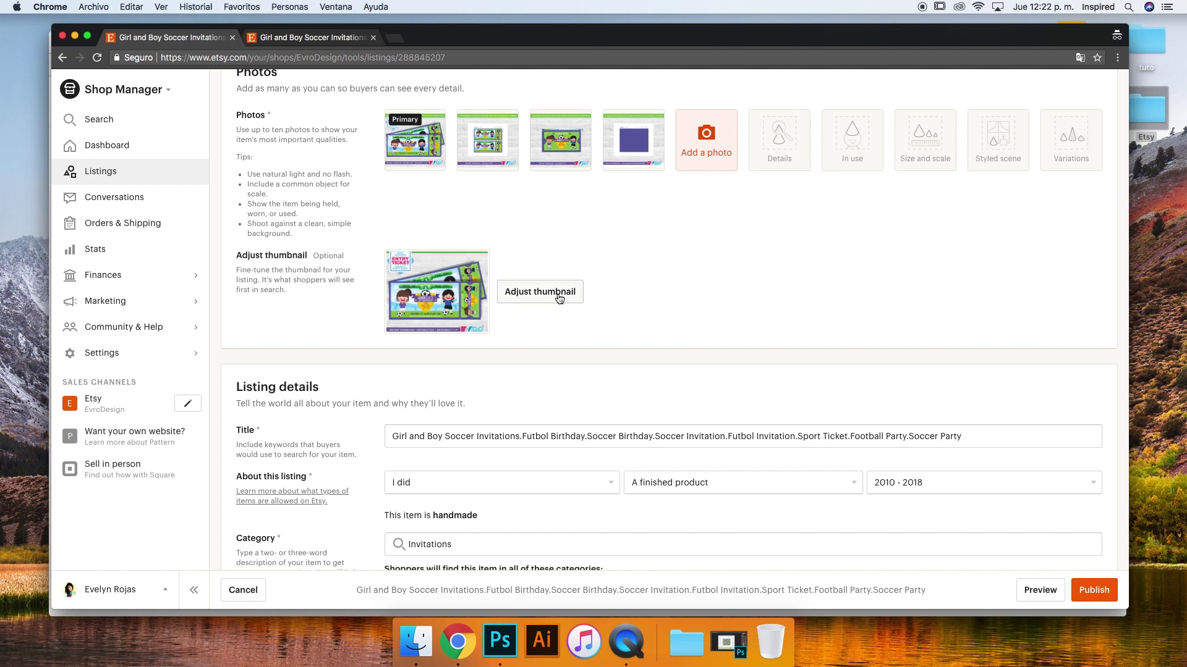
{"action": "mouse_move", "coordinate": [413, 157]}
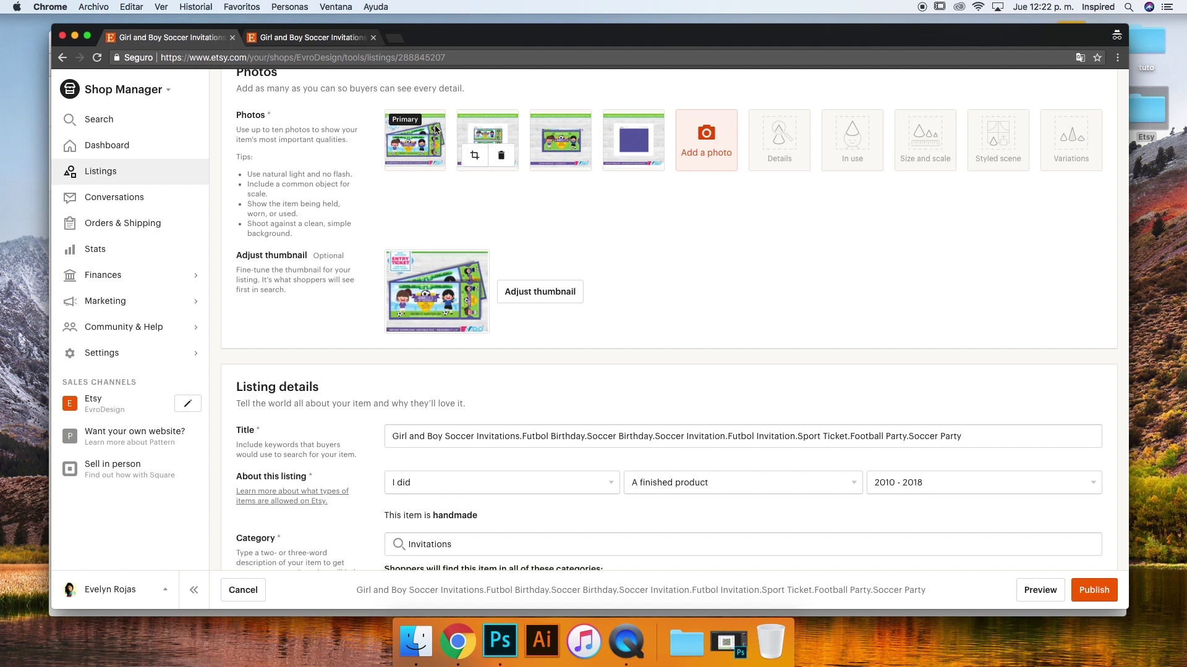
{"action": "mouse_move", "coordinate": [624, 135]}
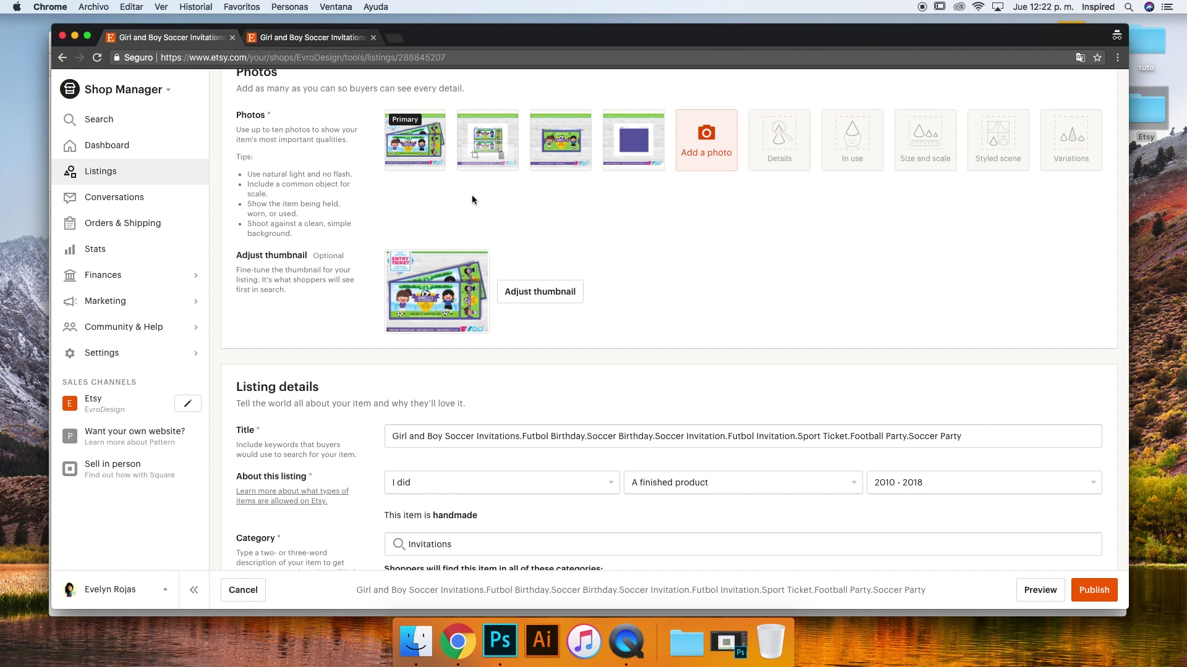
{"action": "scroll", "coordinate": [479, 204], "scroll_direction": "up", "scroll_amount": 3}
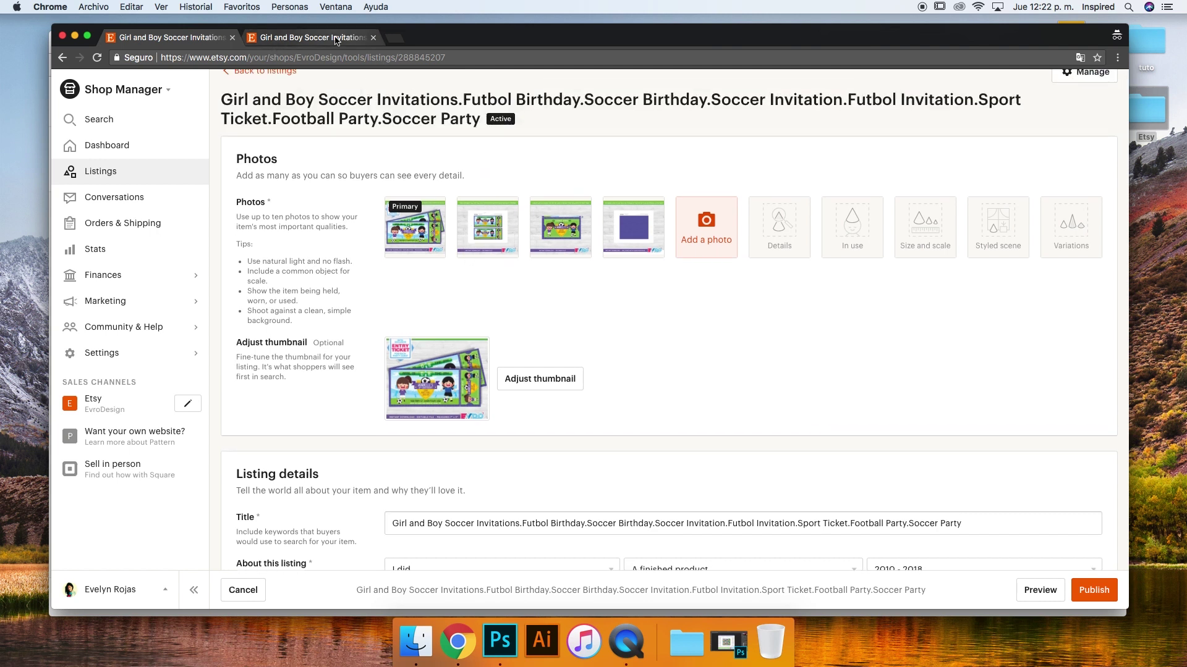
{"action": "left_click", "coordinate": [361, 39]}
{"action": "scroll", "coordinate": [746, 198], "scroll_direction": "up", "scroll_amount": 3}
{"action": "scroll", "coordinate": [746, 198], "scroll_direction": "down", "scroll_amount": 10}
{"action": "scroll", "coordinate": [747, 198], "scroll_direction": "down", "scroll_amount": 1}
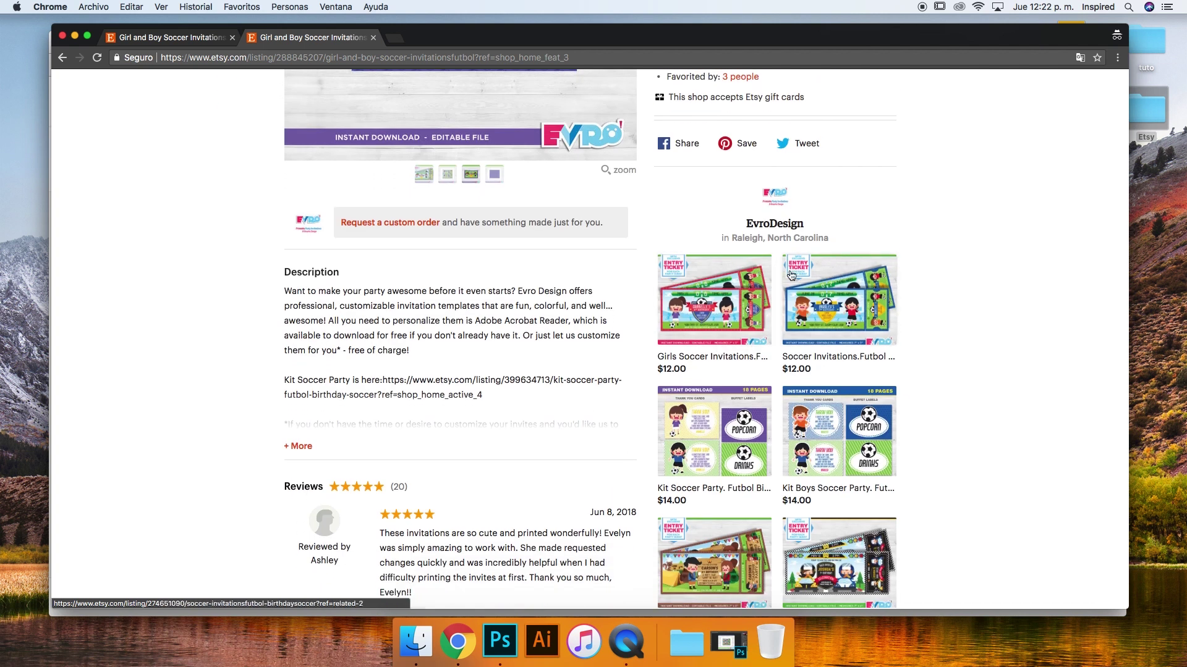
{"action": "scroll", "coordinate": [906, 350], "scroll_direction": "down", "scroll_amount": 5}
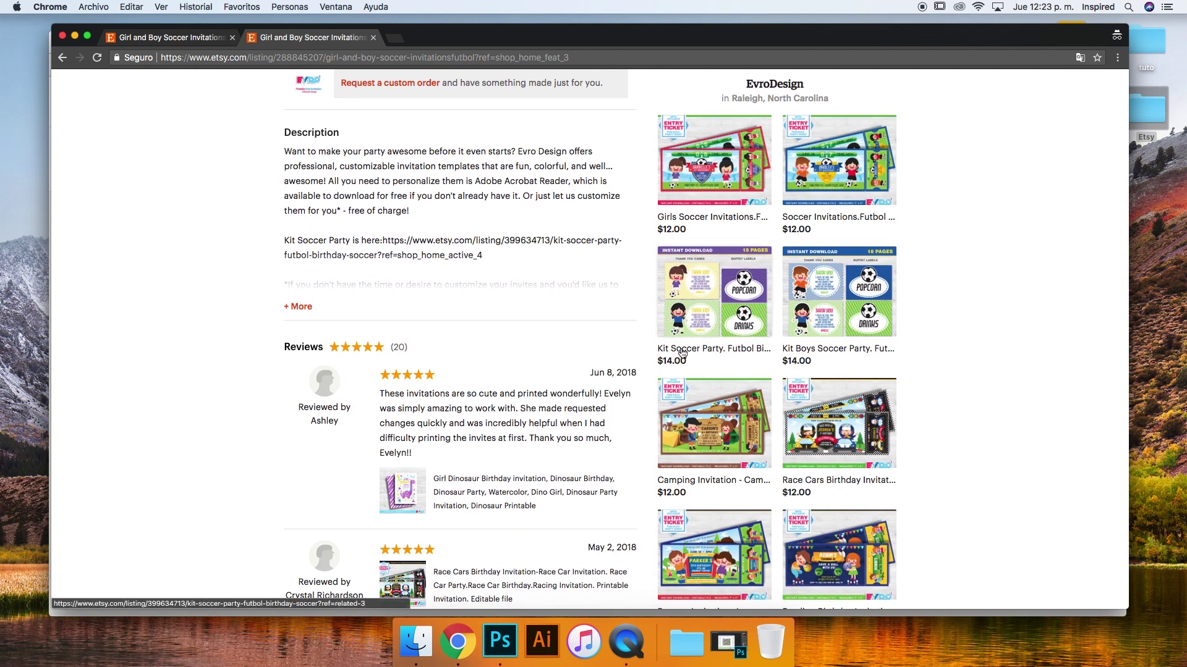
{"action": "key", "text": "ctrl+shift+Tab"}
{"action": "scroll", "coordinate": [842, 378], "scroll_direction": "down", "scroll_amount": 8}
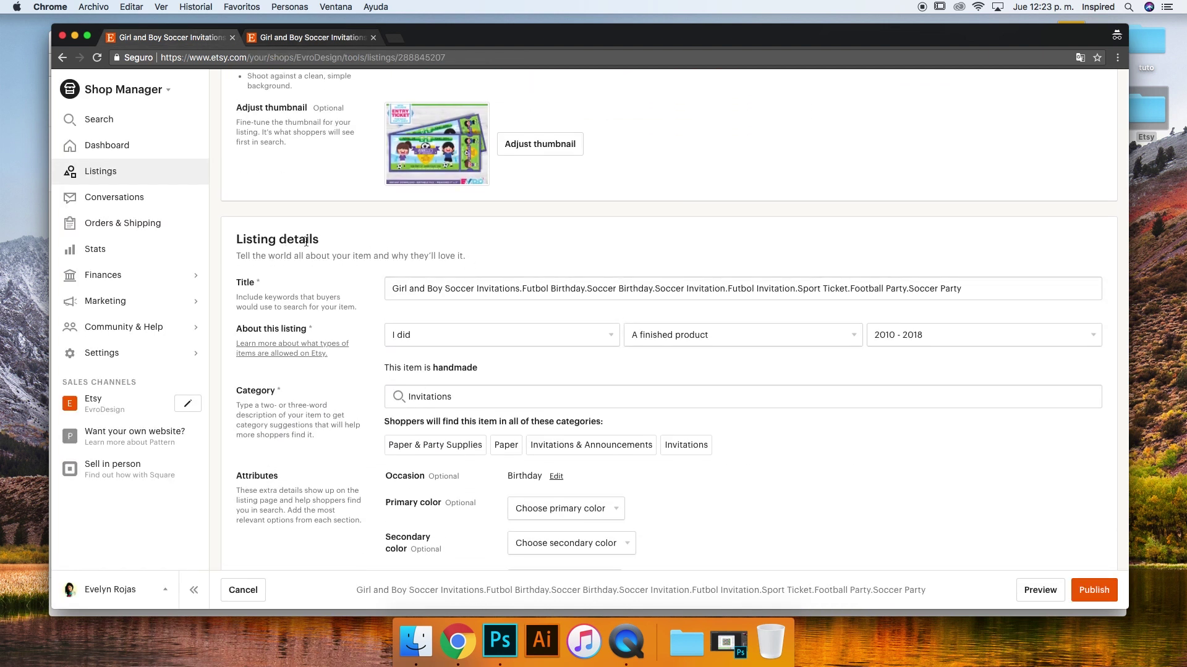
{"action": "left_click", "coordinate": [400, 288]}
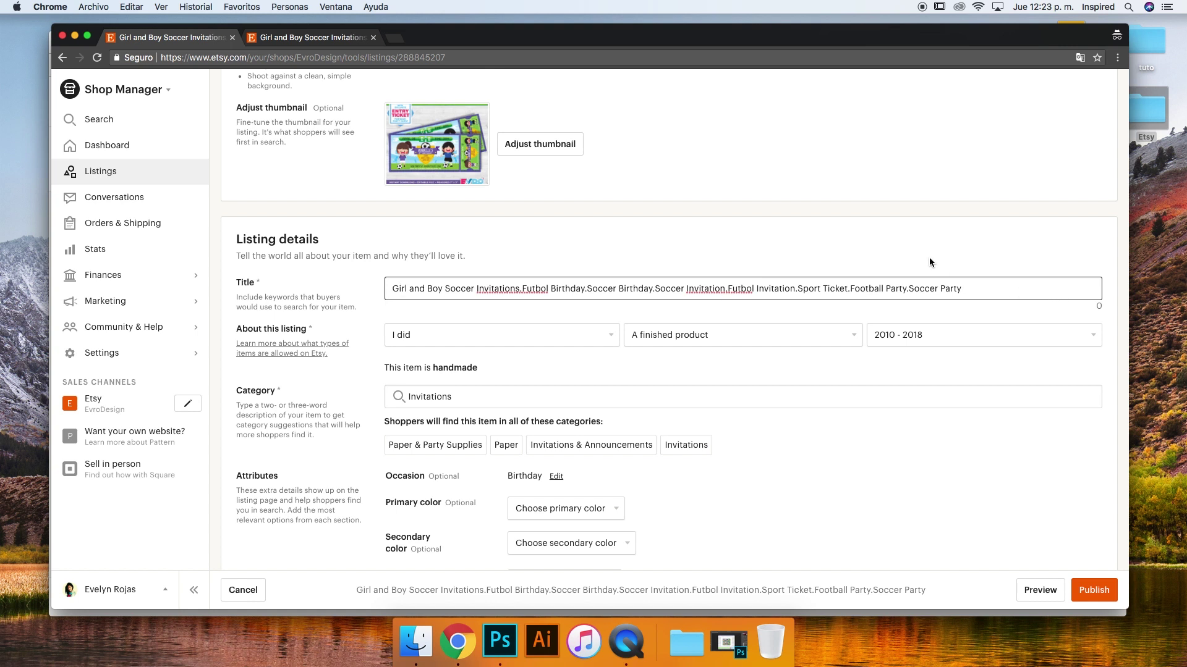
{"action": "scroll", "coordinate": [929, 258], "scroll_direction": "up", "scroll_amount": 5}
{"action": "left_click_drag", "start_coordinate": [212, 116], "coordinate": [542, 136]}
{"action": "left_click", "coordinate": [543, 136]}
{"action": "left_click", "coordinate": [314, 36]}
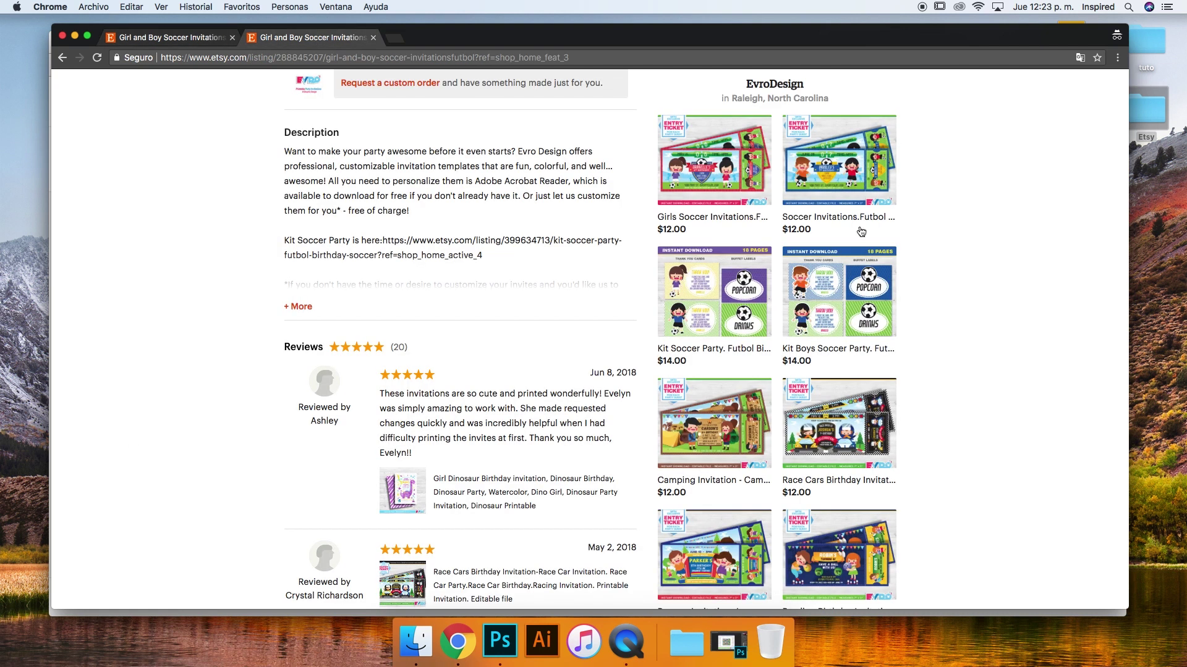
{"action": "scroll", "coordinate": [654, 291], "scroll_direction": "up", "scroll_amount": 15}
{"action": "left_click_drag", "start_coordinate": [654, 290], "coordinate": [842, 345]}
{"action": "left_click", "coordinate": [180, 37]}
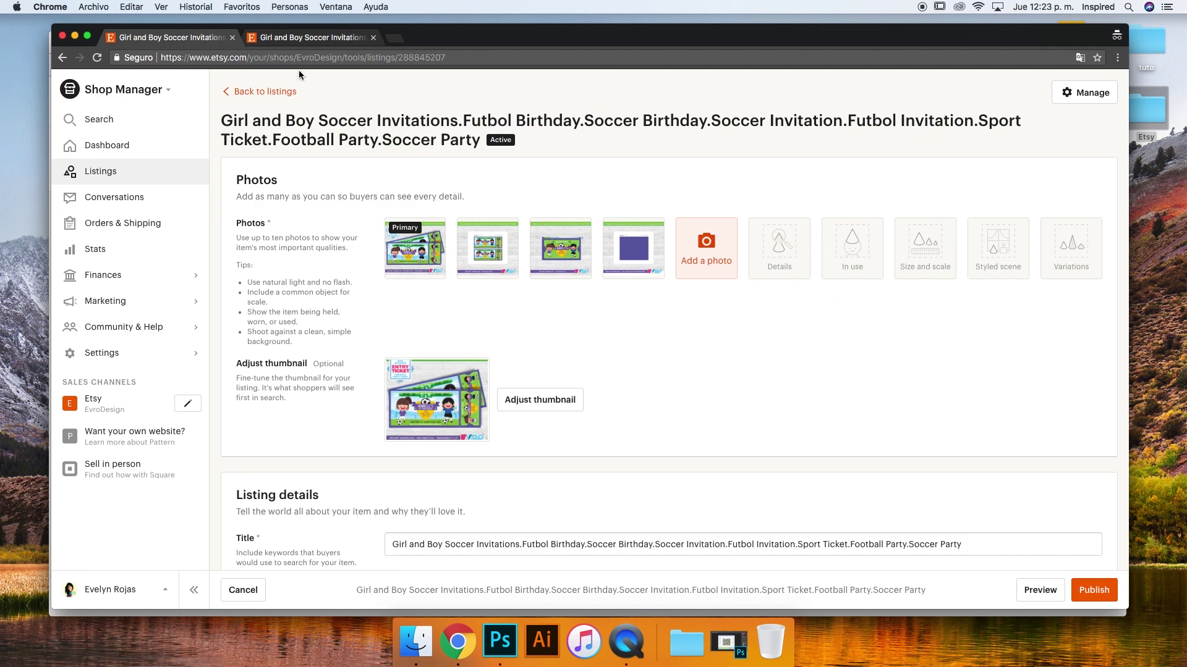
{"action": "scroll", "coordinate": [706, 436], "scroll_direction": "down", "scroll_amount": 5}
{"action": "scroll", "coordinate": [707, 439], "scroll_direction": "down", "scroll_amount": 3}
{"action": "left_click", "coordinate": [598, 260]}
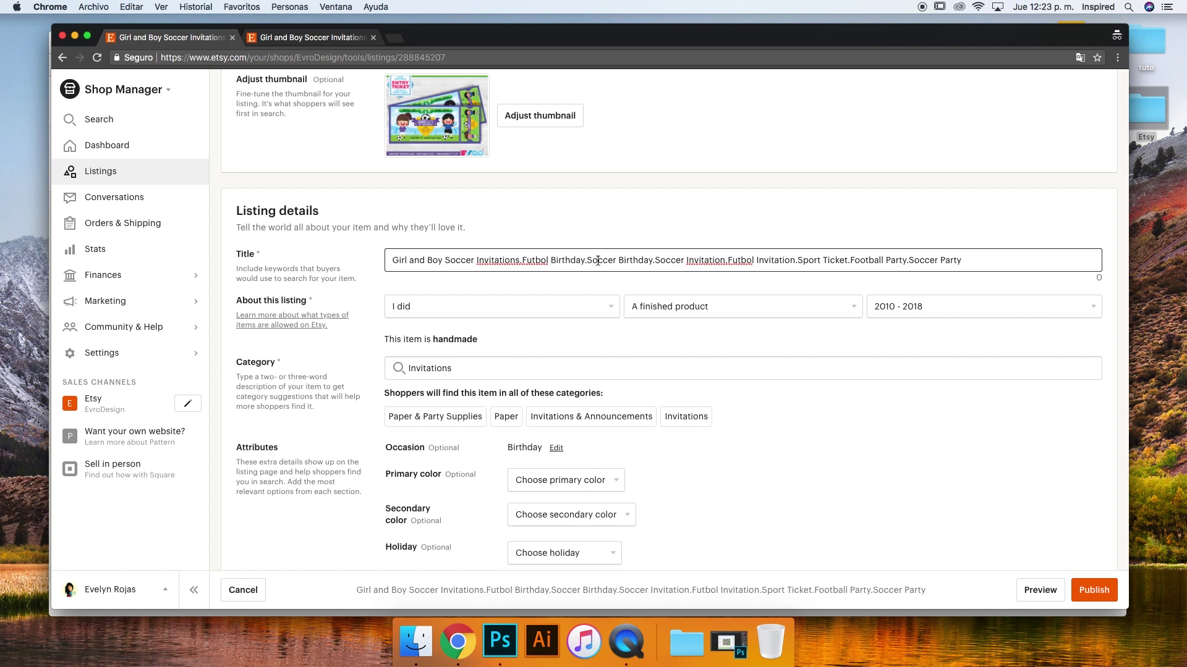
{"action": "scroll", "coordinate": [598, 260], "scroll_direction": "up", "scroll_amount": 5}
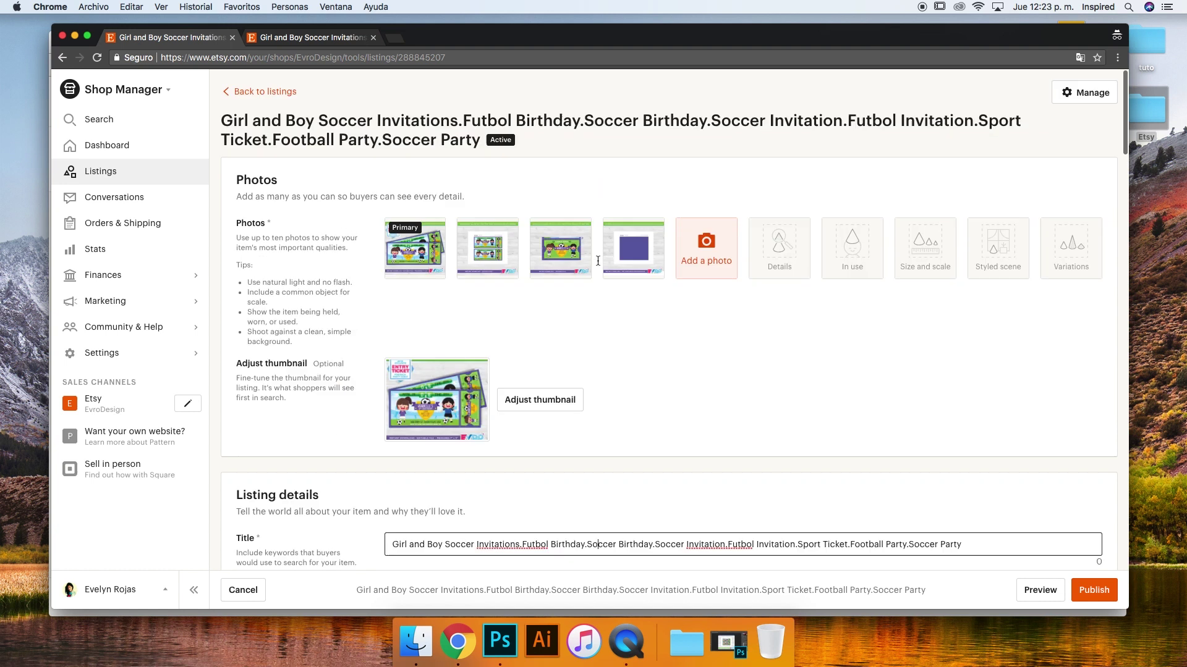
{"action": "left_click", "coordinate": [288, 39]}
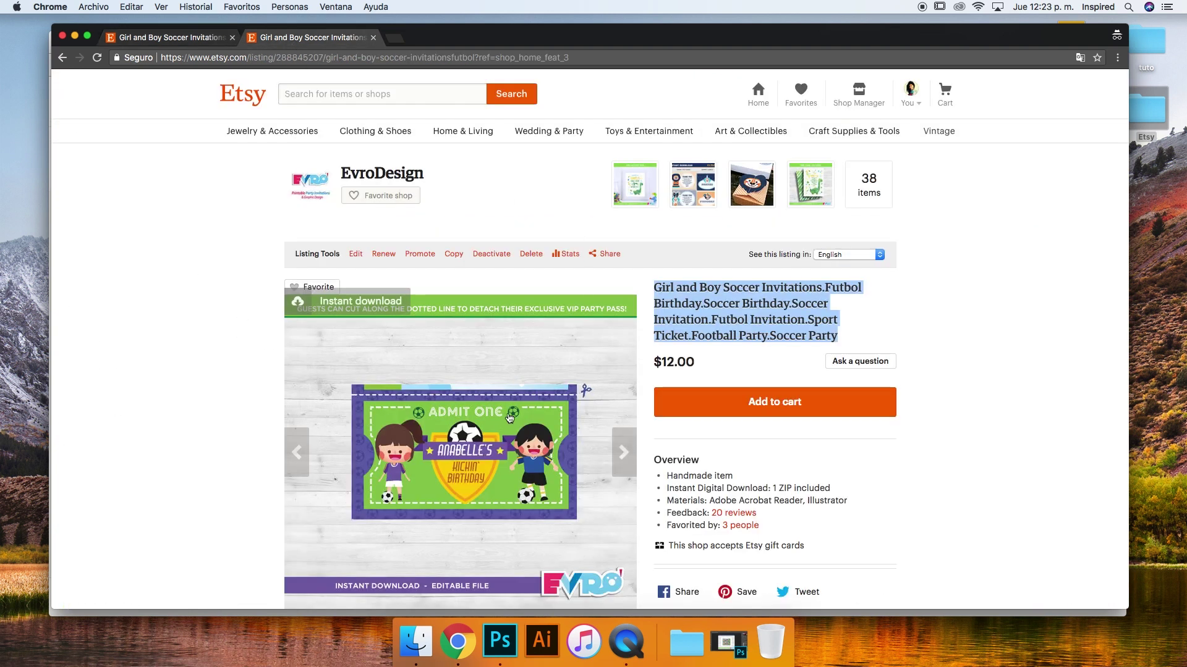
{"action": "scroll", "coordinate": [507, 417], "scroll_direction": "down", "scroll_amount": 3}
{"action": "left_click", "coordinate": [291, 327]}
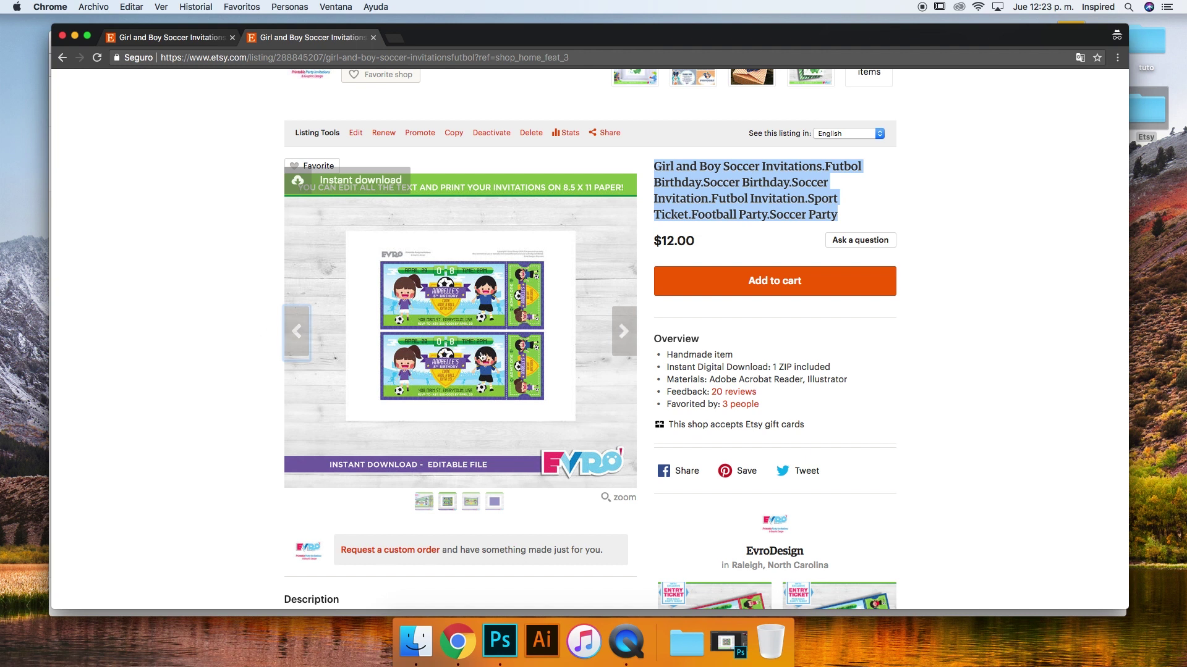
{"action": "scroll", "coordinate": [531, 265], "scroll_direction": "up", "scroll_amount": 3}
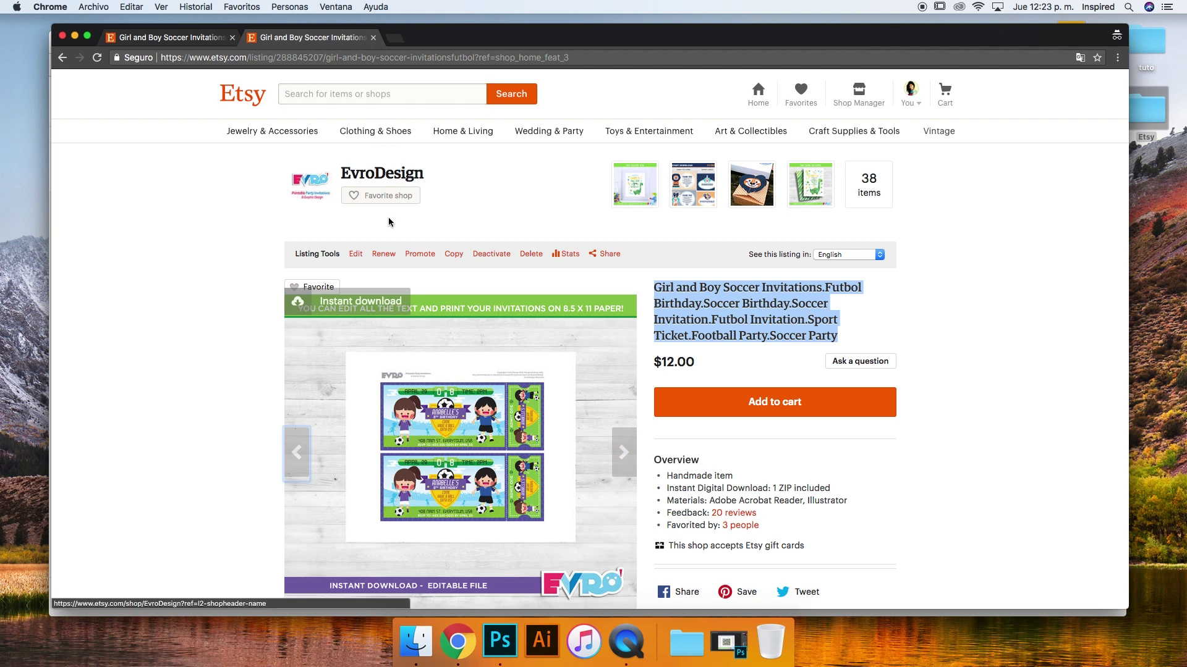
{"action": "left_click", "coordinate": [355, 253]}
{"action": "scroll", "coordinate": [654, 349], "scroll_direction": "down", "scroll_amount": 5}
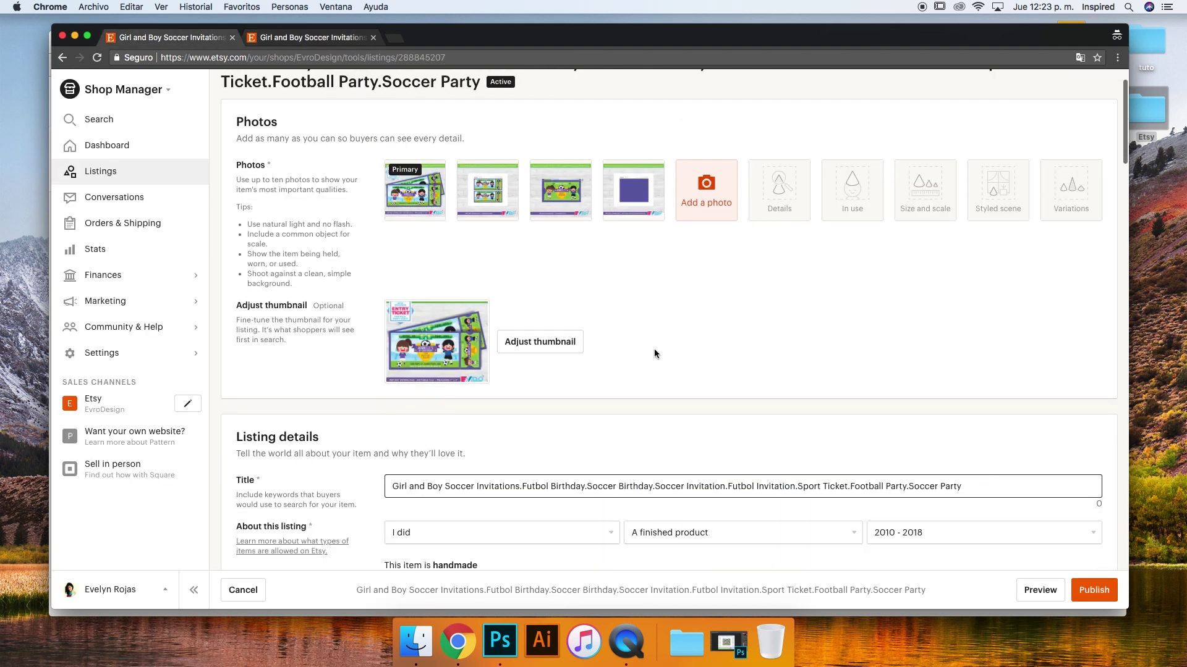
{"action": "left_click_drag", "start_coordinate": [391, 386], "coordinate": [412, 385]}
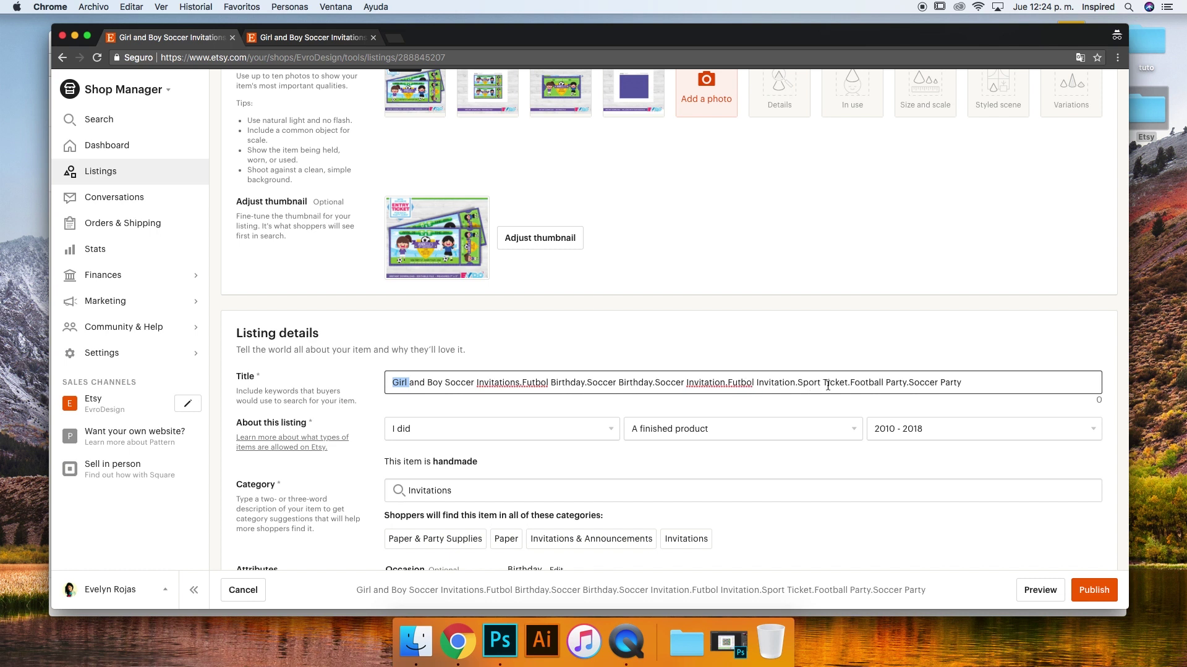
{"action": "scroll", "coordinate": [628, 273], "scroll_direction": "down", "scroll_amount": 2}
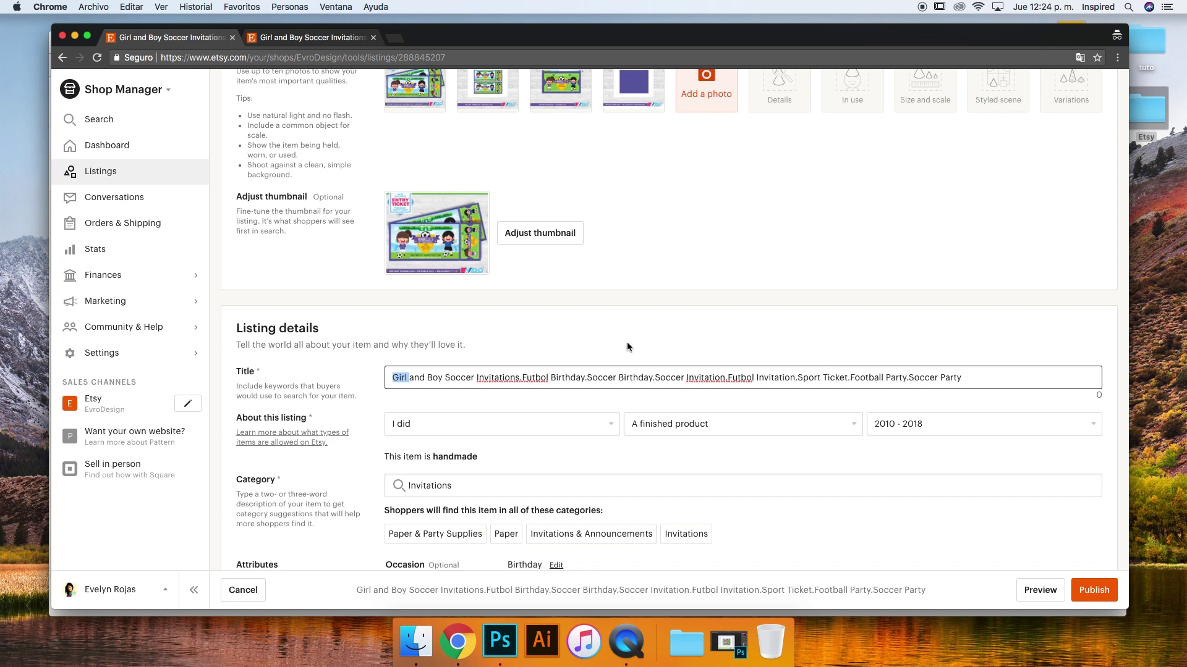
{"action": "left_click_drag", "start_coordinate": [393, 326], "coordinate": [703, 332]}
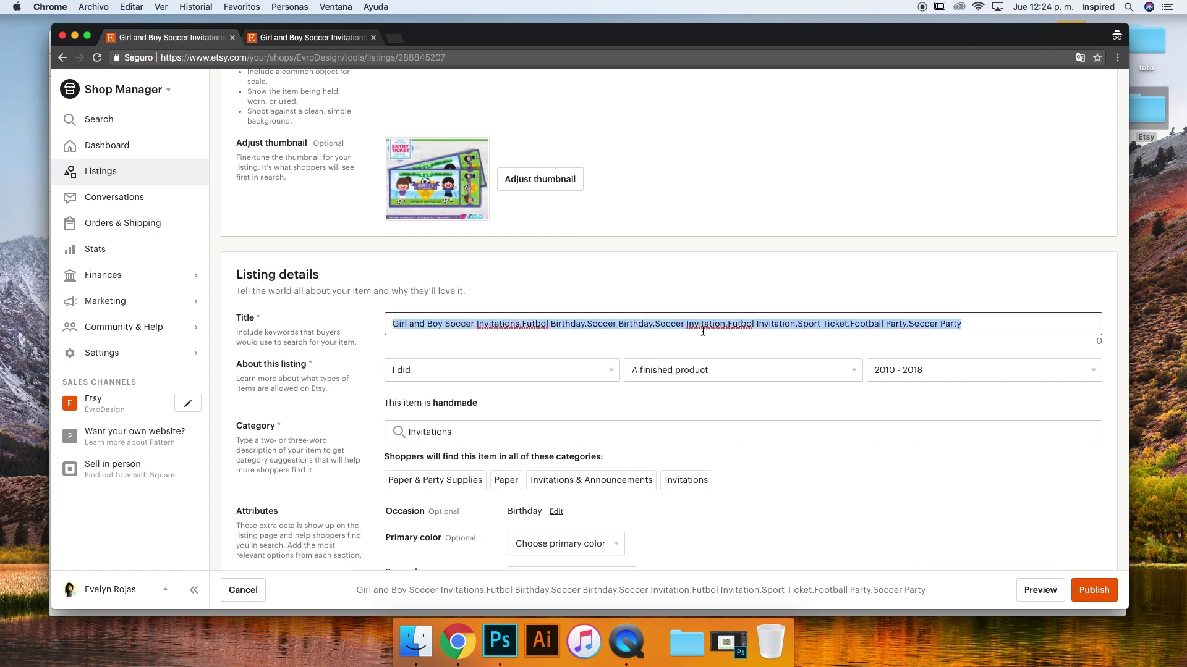
{"action": "left_click", "coordinate": [779, 324]}
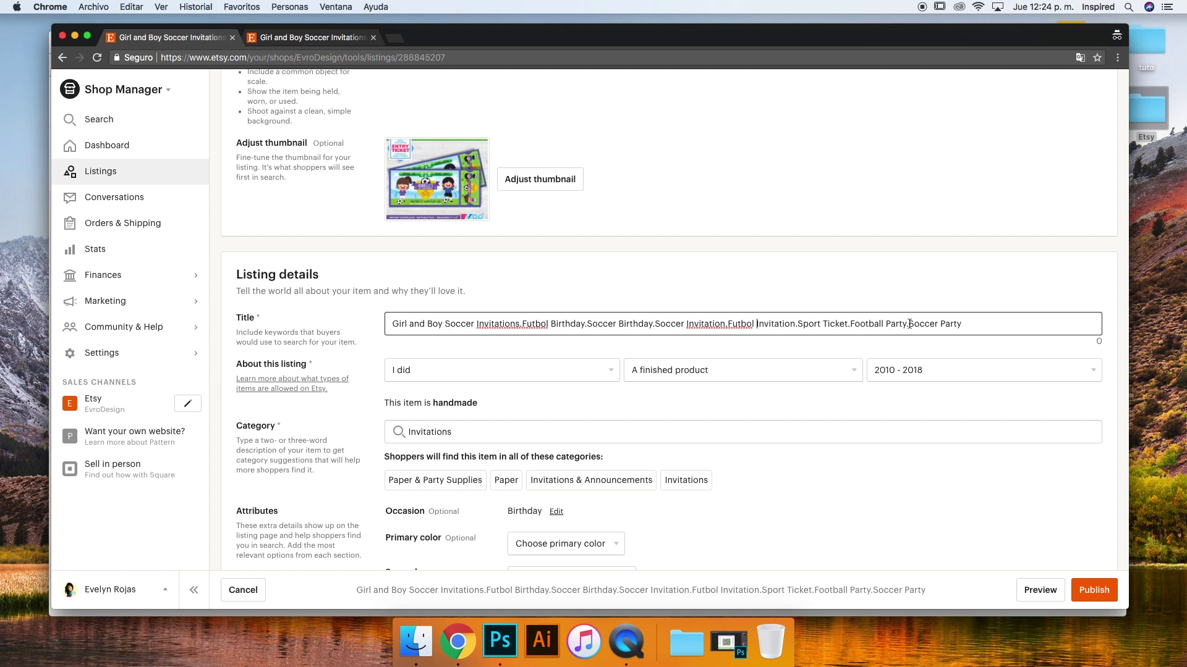
{"action": "left_click", "coordinate": [1004, 326]}
{"action": "scroll", "coordinate": [352, 316], "scroll_direction": "down", "scroll_amount": 2}
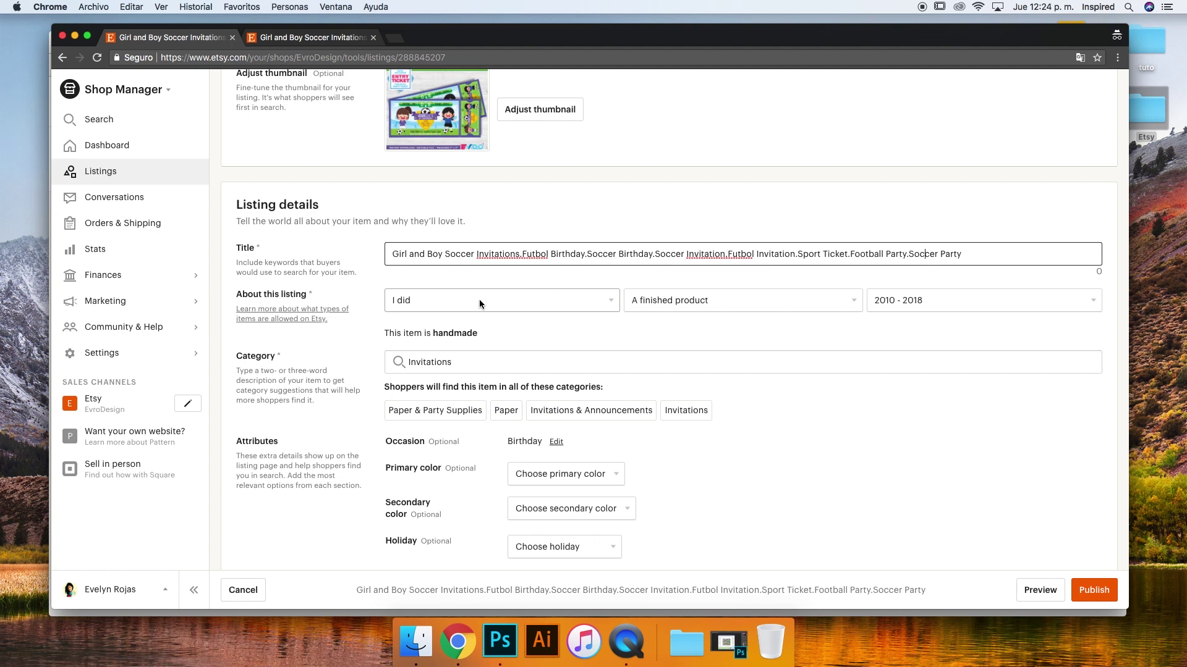
{"action": "scroll", "coordinate": [450, 135], "scroll_direction": "up", "scroll_amount": 4}
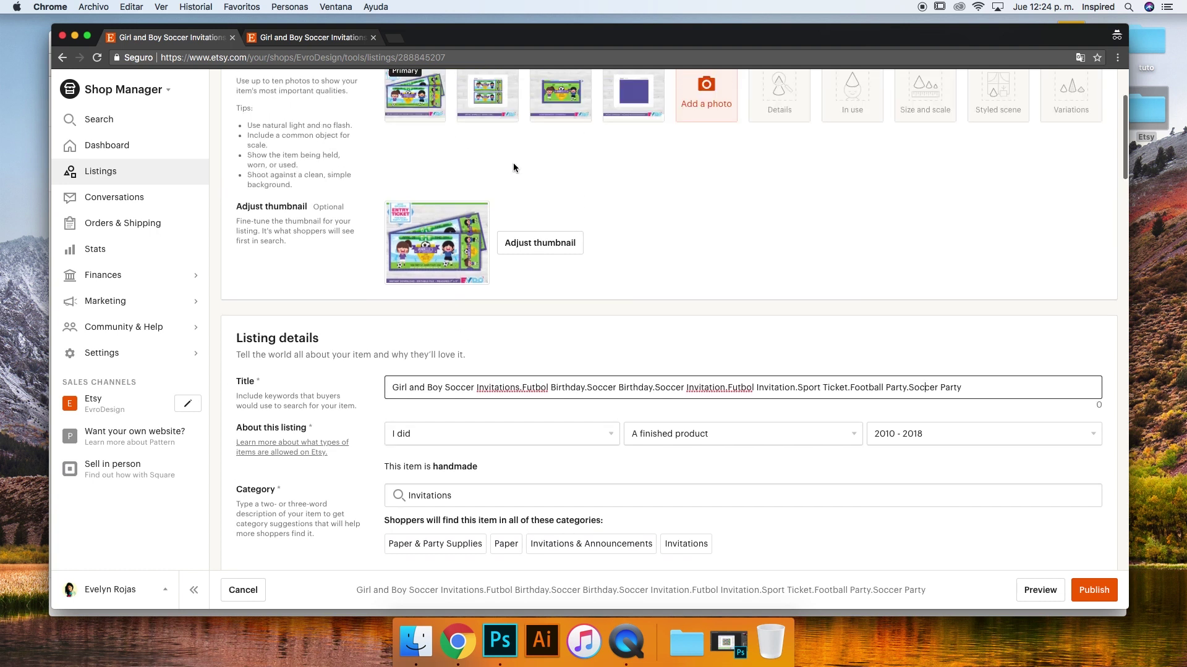
{"action": "scroll", "coordinate": [624, 183], "scroll_direction": "down", "scroll_amount": 4}
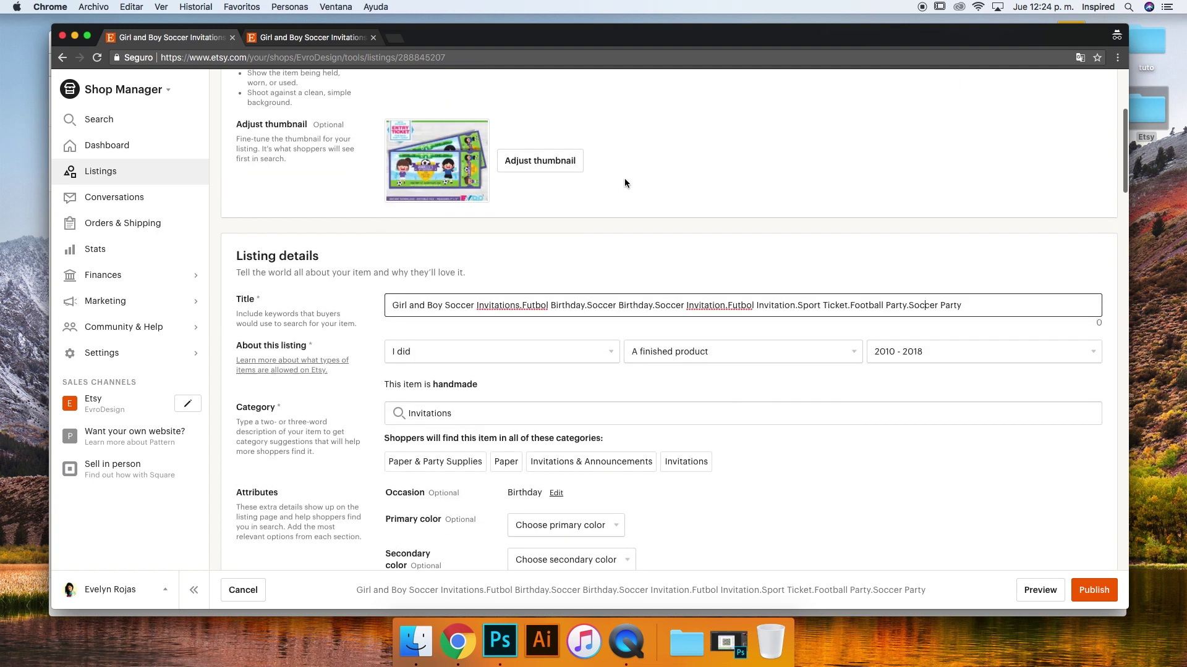
{"action": "left_click", "coordinate": [526, 299]}
{"action": "left_click", "coordinate": [527, 299]}
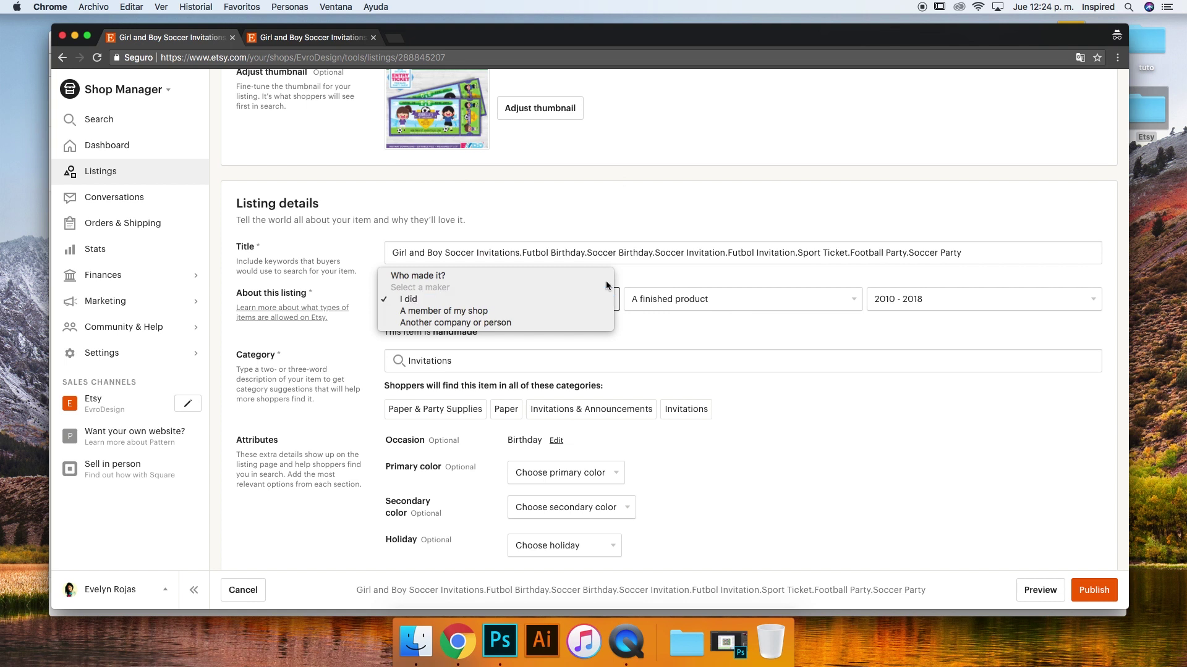
{"action": "left_click", "coordinate": [667, 301]}
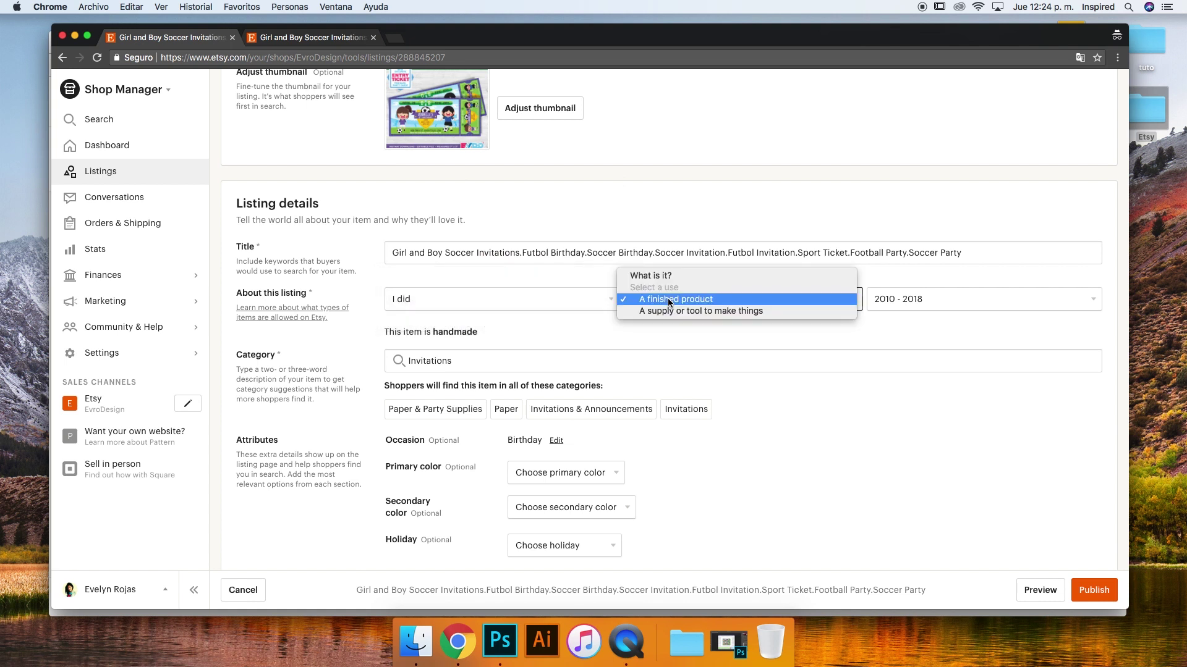
{"action": "left_click", "coordinate": [880, 354]}
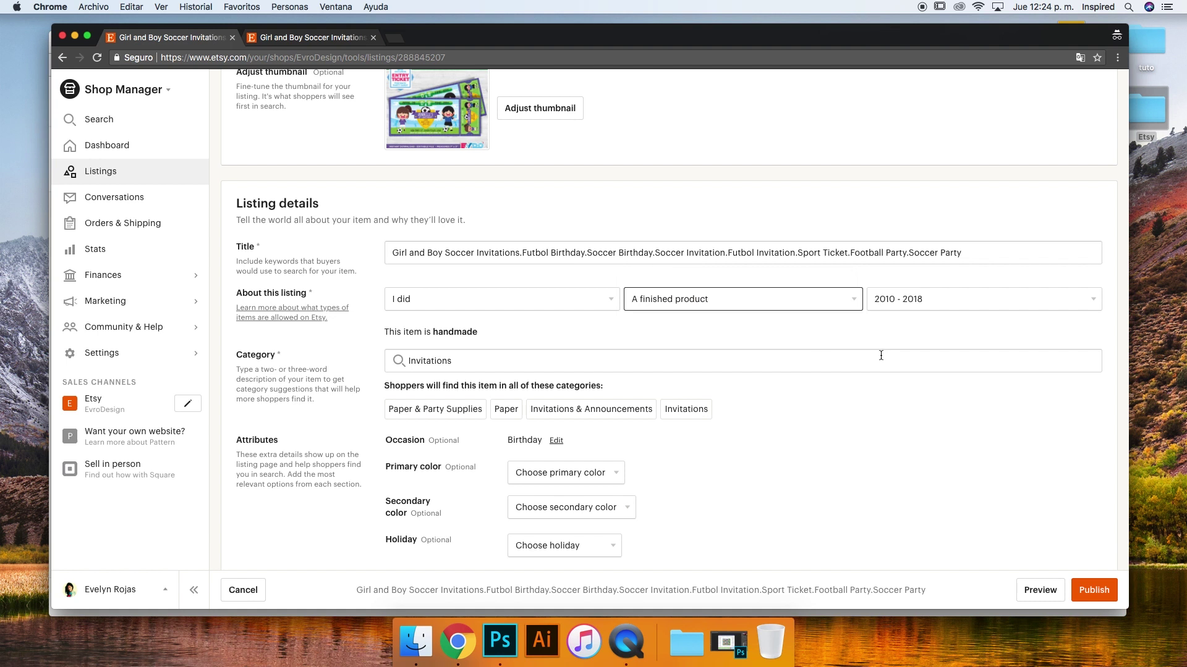
{"action": "left_click", "coordinate": [936, 290]}
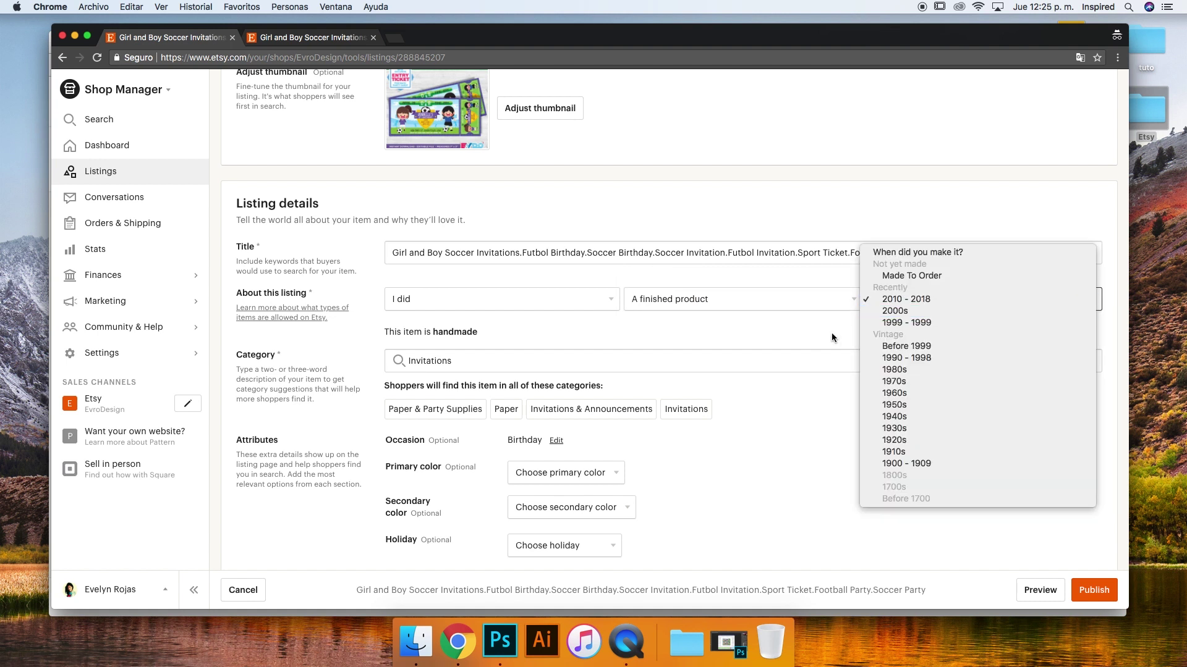
{"action": "left_click", "coordinate": [784, 321]}
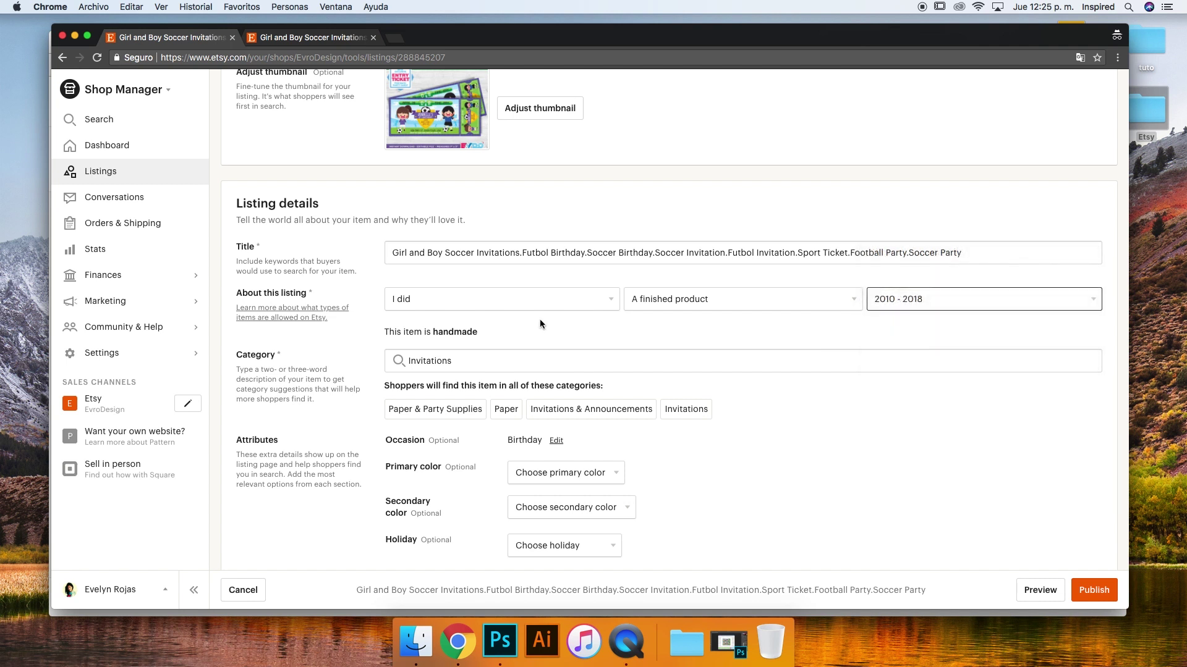
{"action": "scroll", "coordinate": [529, 318], "scroll_direction": "up", "scroll_amount": 2}
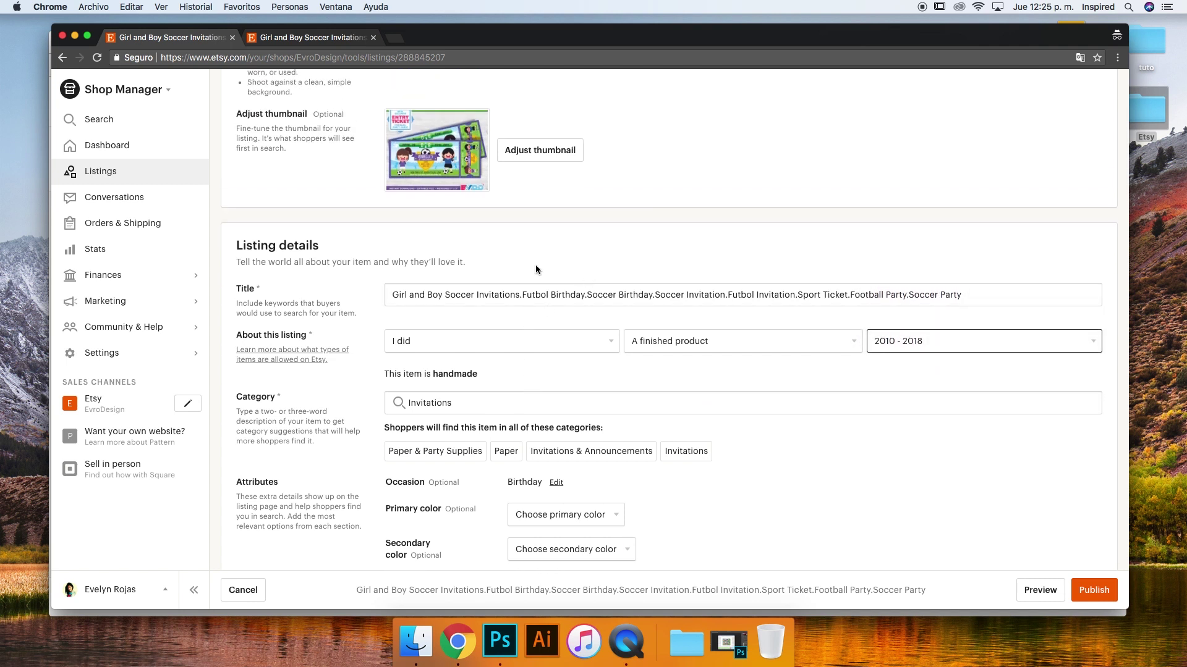
{"action": "scroll", "coordinate": [535, 265], "scroll_direction": "up", "scroll_amount": 3}
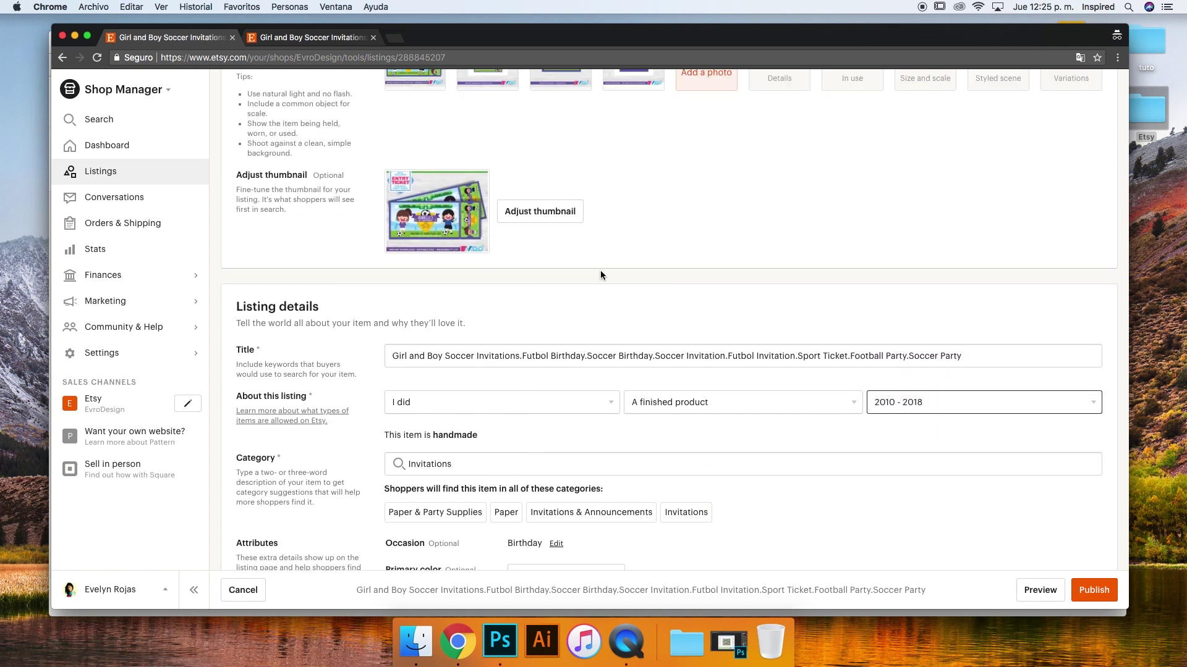
{"action": "scroll", "coordinate": [575, 398], "scroll_direction": "down", "scroll_amount": 3}
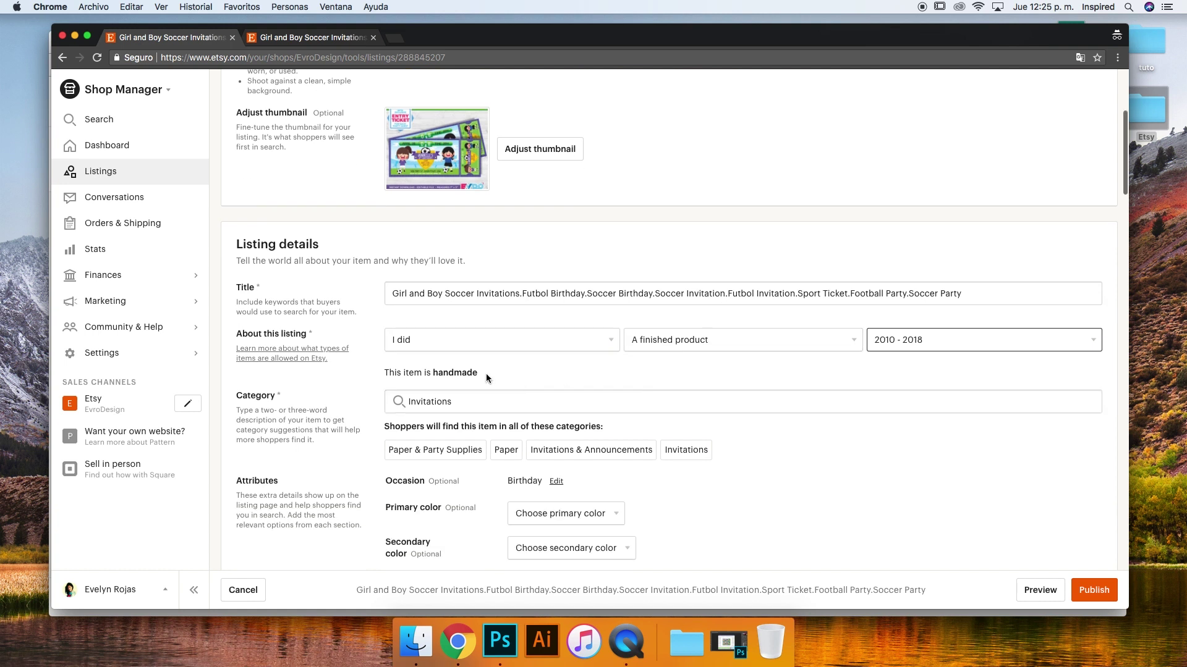
{"action": "scroll", "coordinate": [432, 346], "scroll_direction": "down", "scroll_amount": 3}
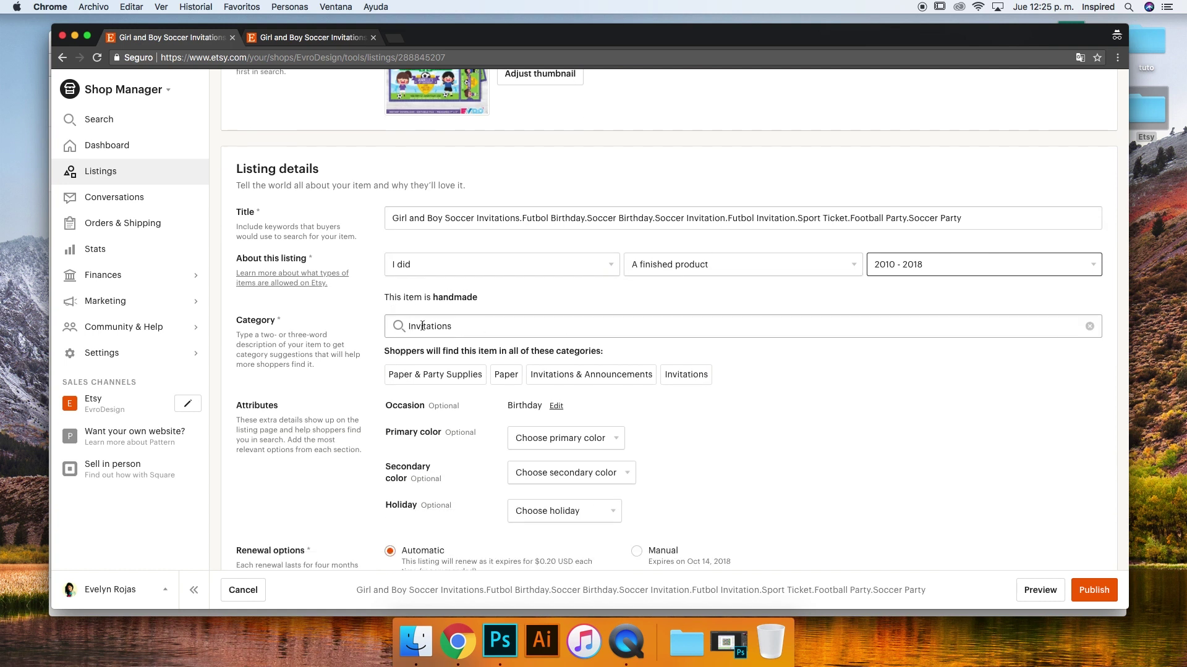
{"action": "scroll", "coordinate": [433, 334], "scroll_direction": "down", "scroll_amount": 4}
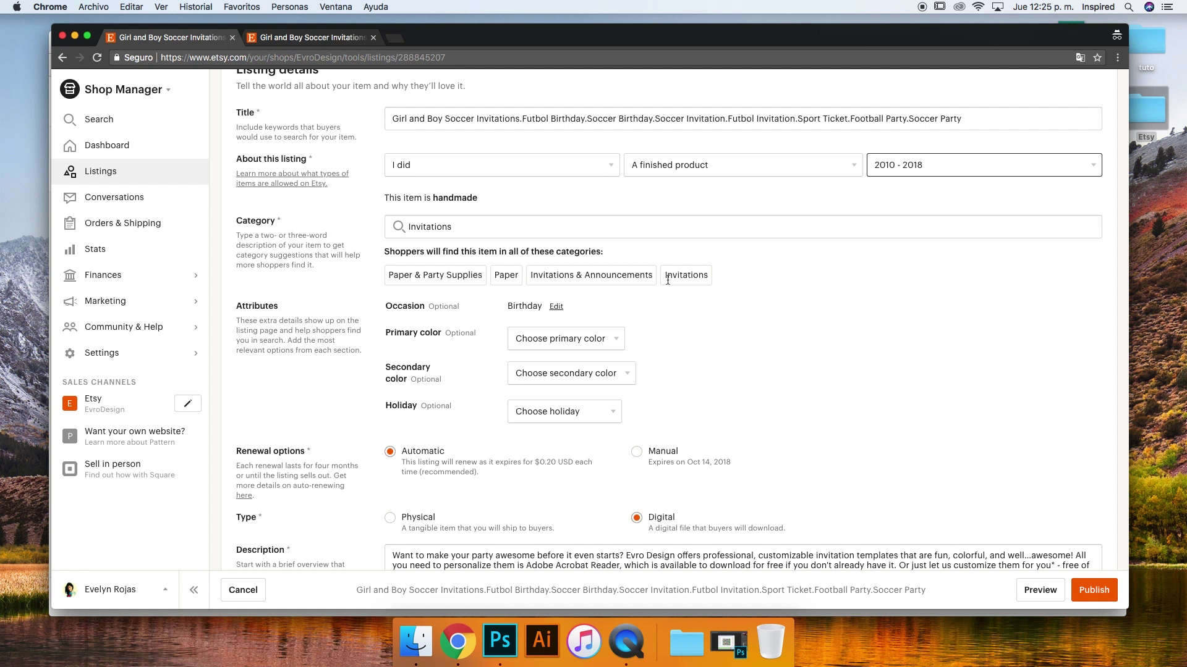
{"action": "scroll", "coordinate": [598, 289], "scroll_direction": "up", "scroll_amount": 3}
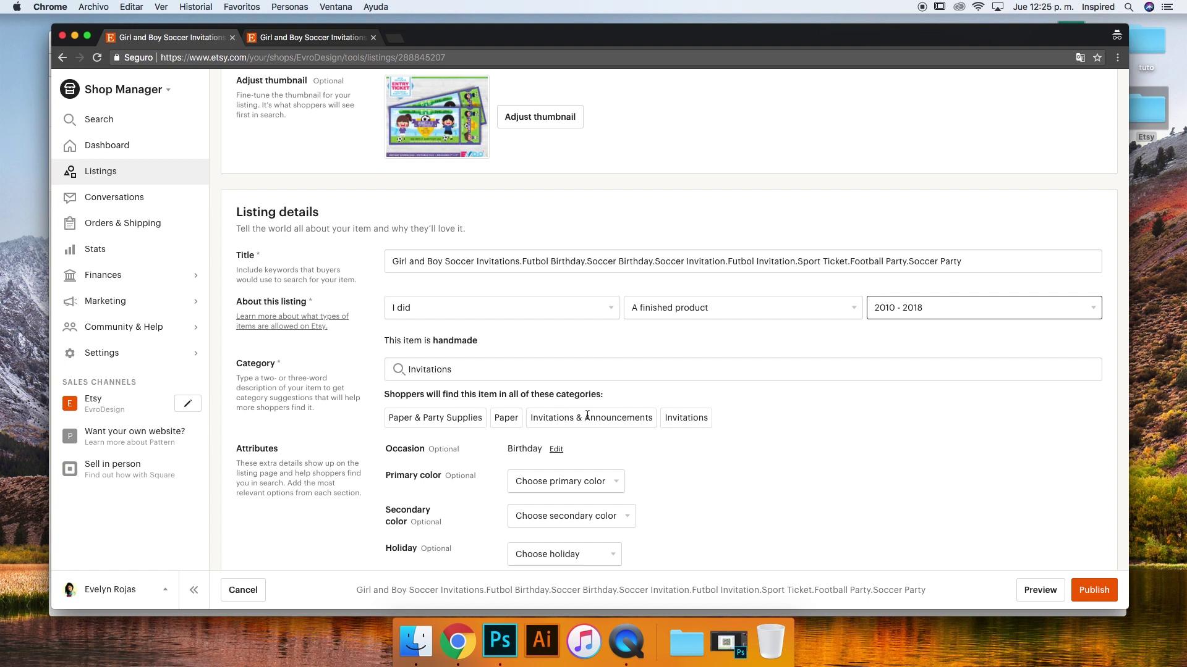
{"action": "scroll", "coordinate": [588, 419], "scroll_direction": "down", "scroll_amount": 2}
{"action": "scroll", "coordinate": [469, 333], "scroll_direction": "up", "scroll_amount": 5}
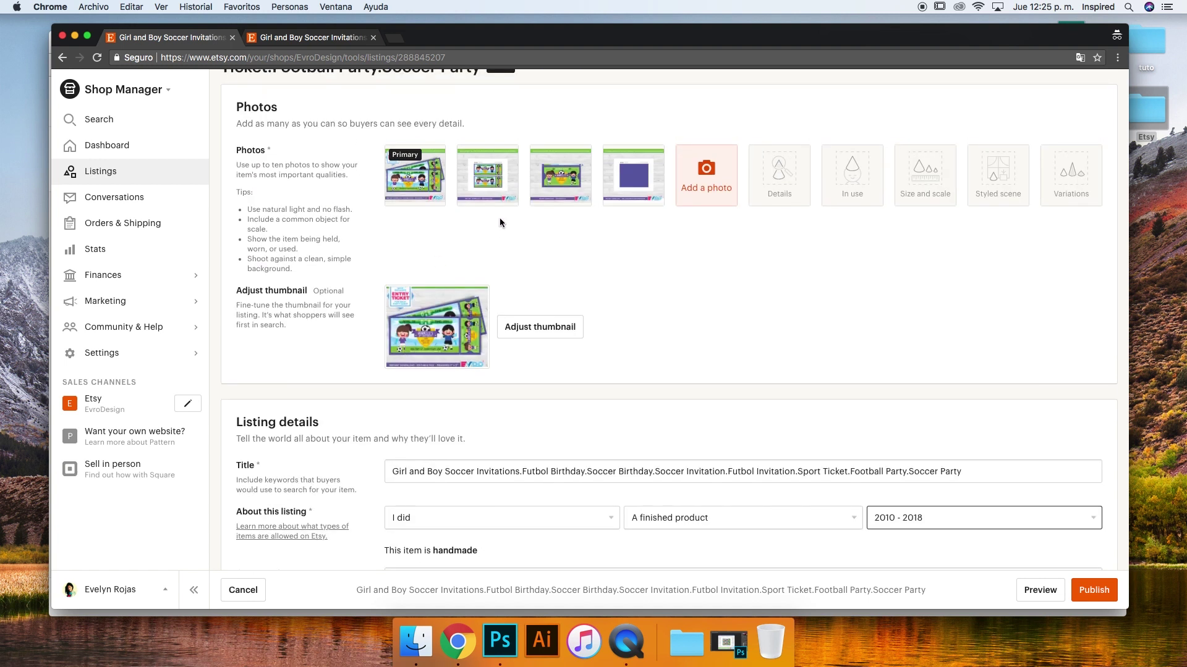
{"action": "scroll", "coordinate": [499, 223], "scroll_direction": "down", "scroll_amount": 5}
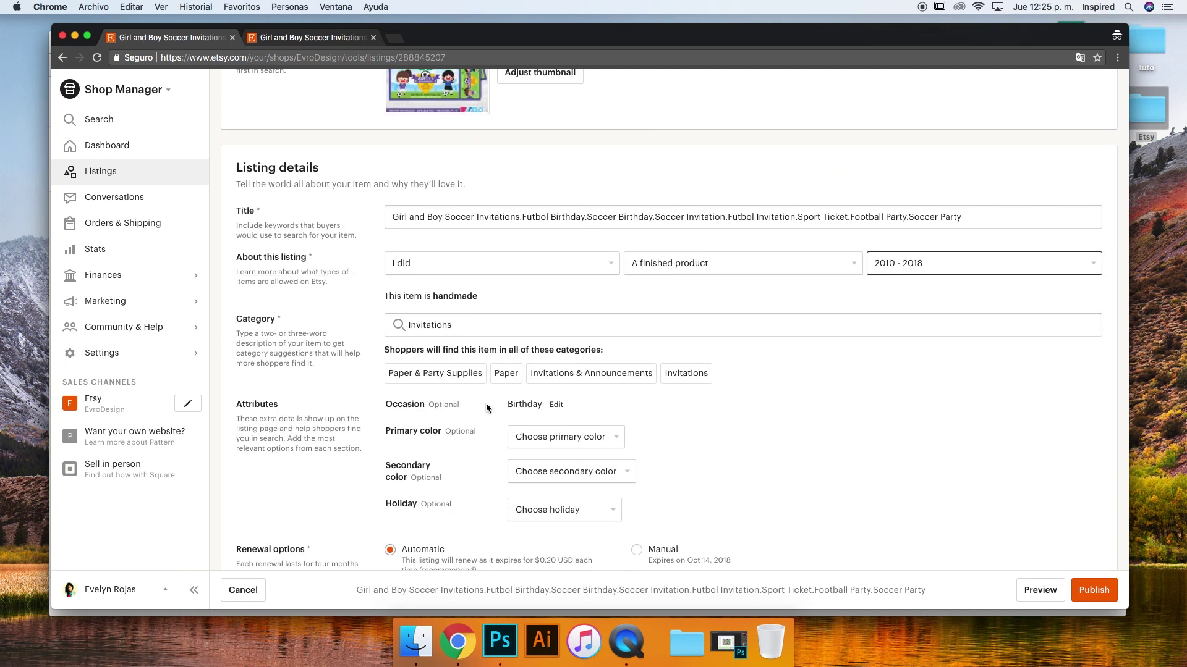
{"action": "left_click", "coordinate": [312, 37]}
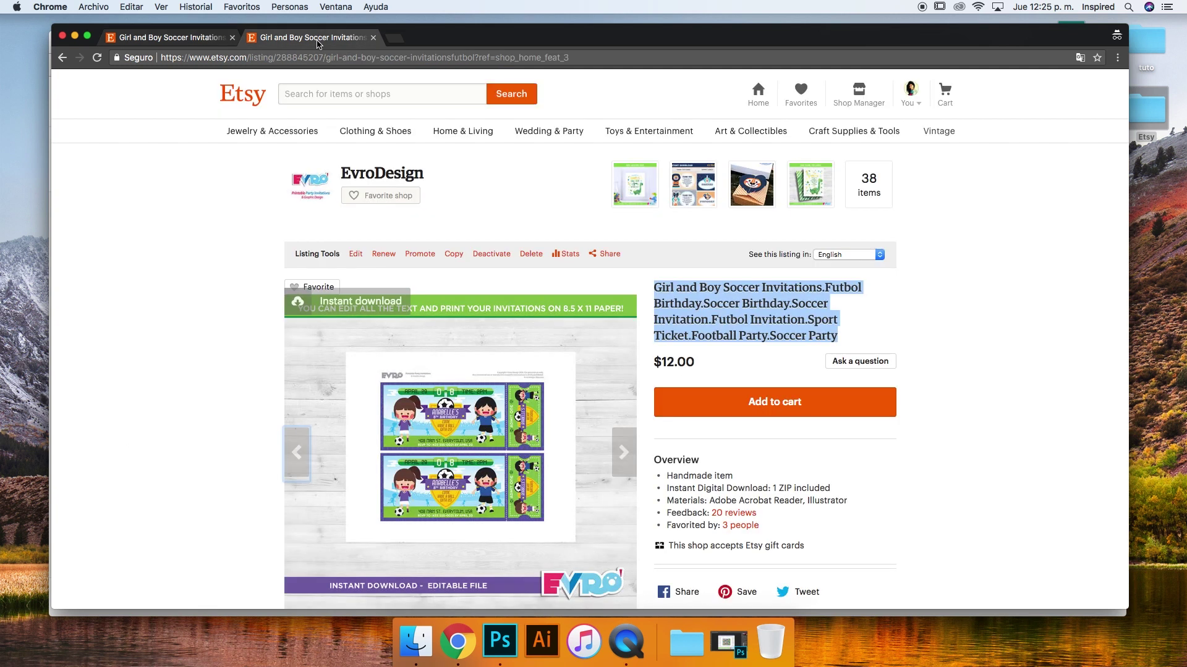
{"action": "left_click", "coordinate": [164, 37]}
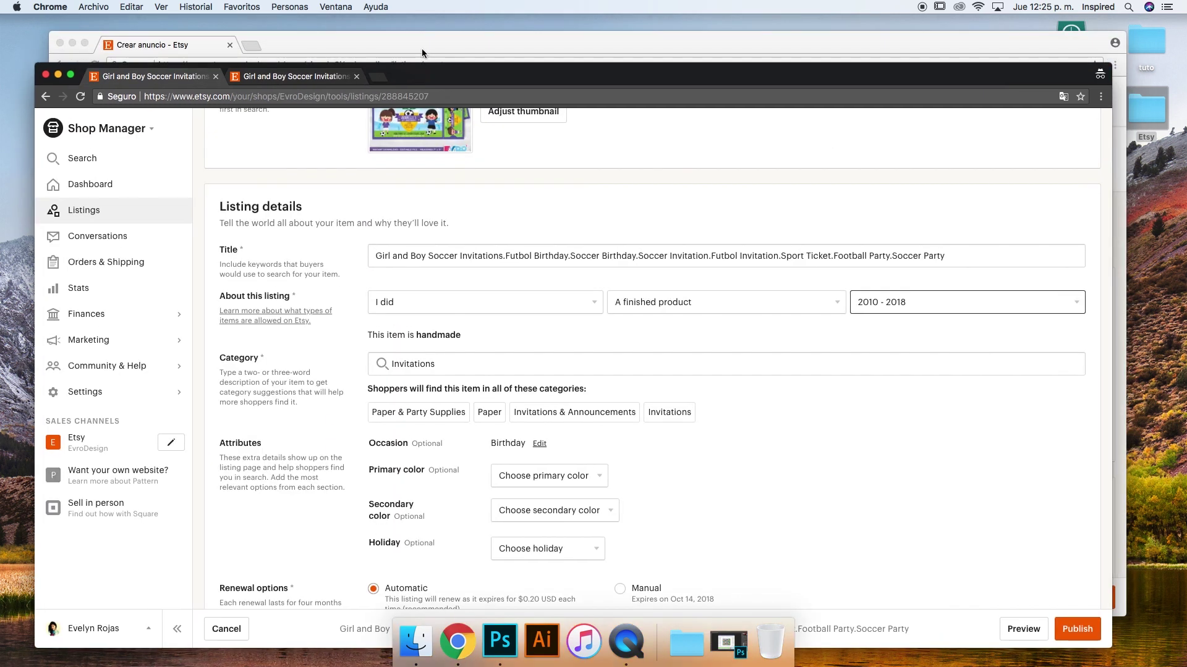
{"action": "scroll", "coordinate": [576, 345], "scroll_direction": "down", "scroll_amount": 5}
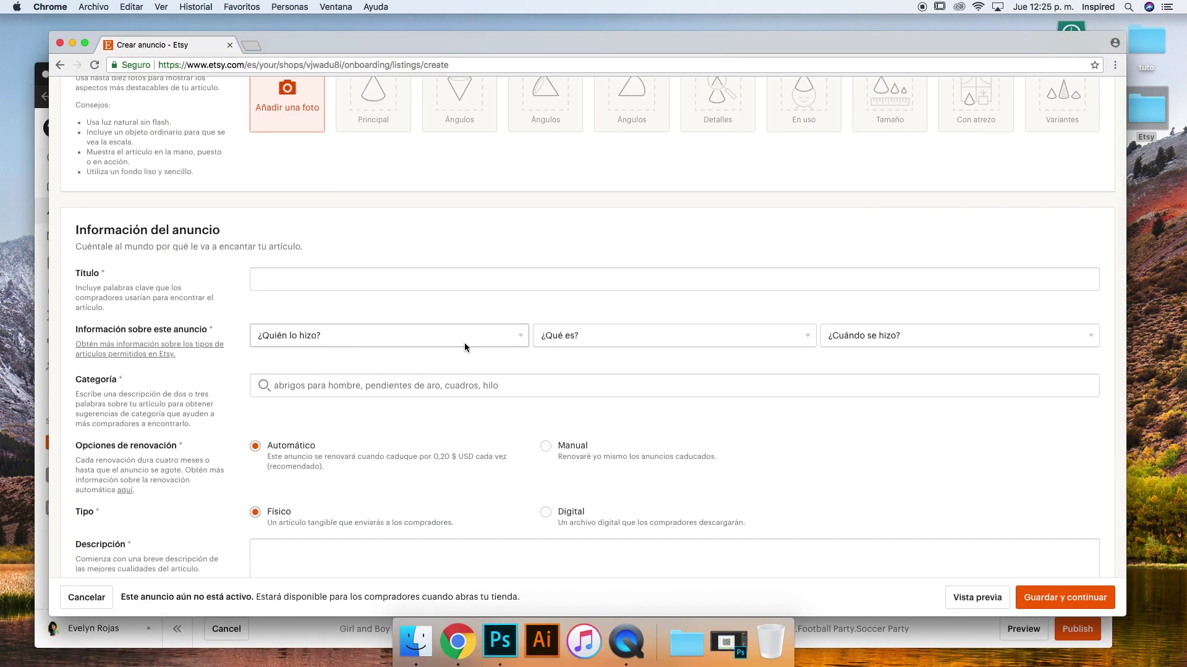
{"action": "left_click", "coordinate": [656, 341]}
{"action": "left_click", "coordinate": [375, 359]}
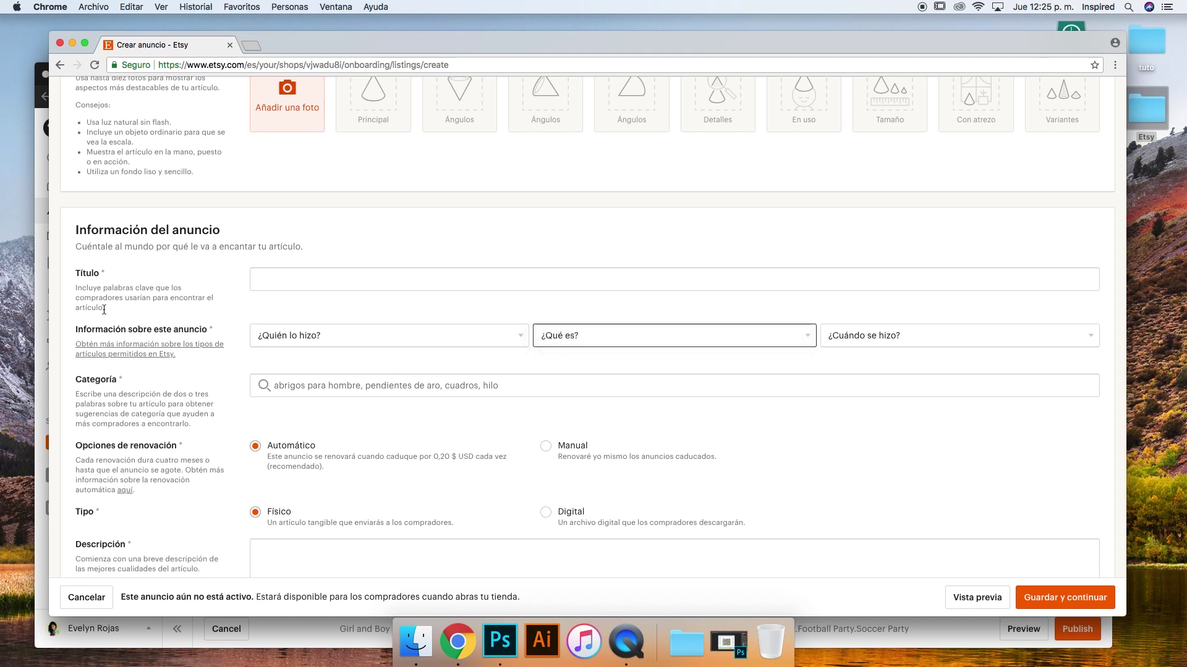
{"action": "left_click", "coordinate": [420, 387]}
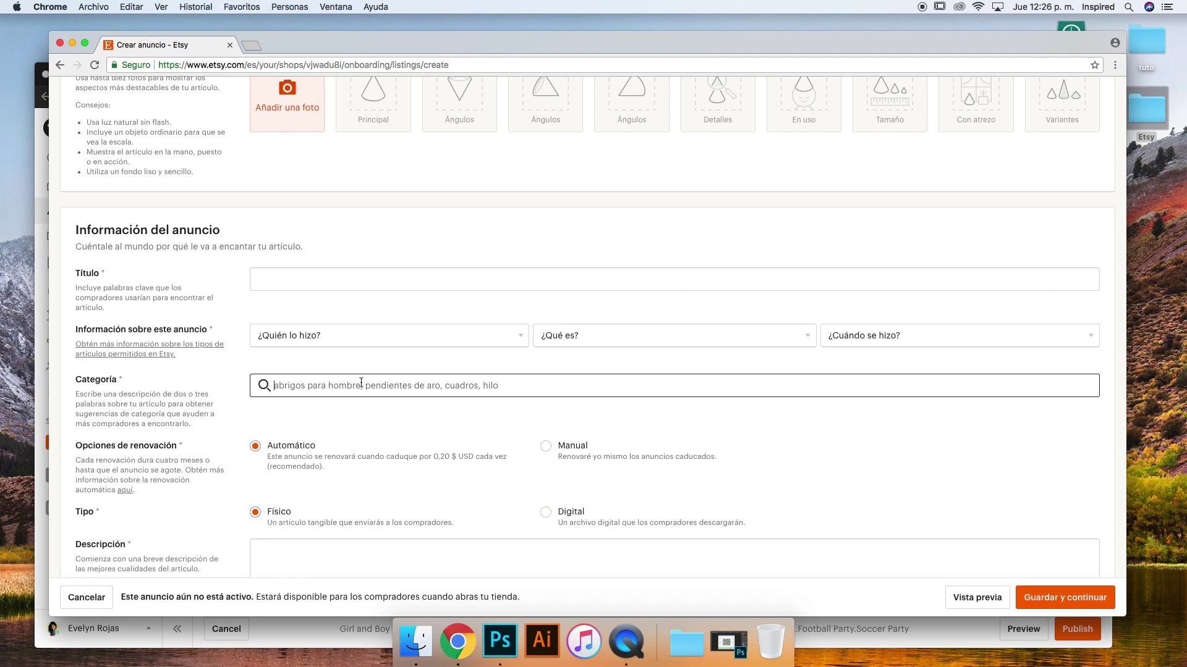
{"action": "scroll", "coordinate": [420, 389], "scroll_direction": "down", "scroll_amount": 3}
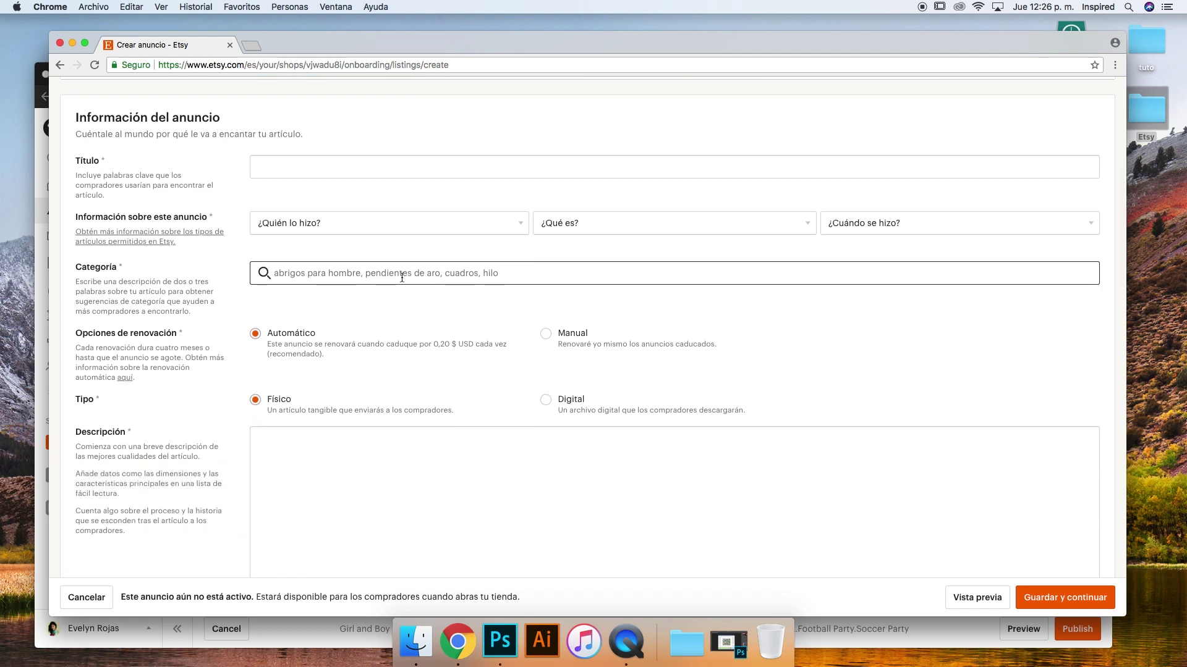
{"action": "type", "text": "invi"}
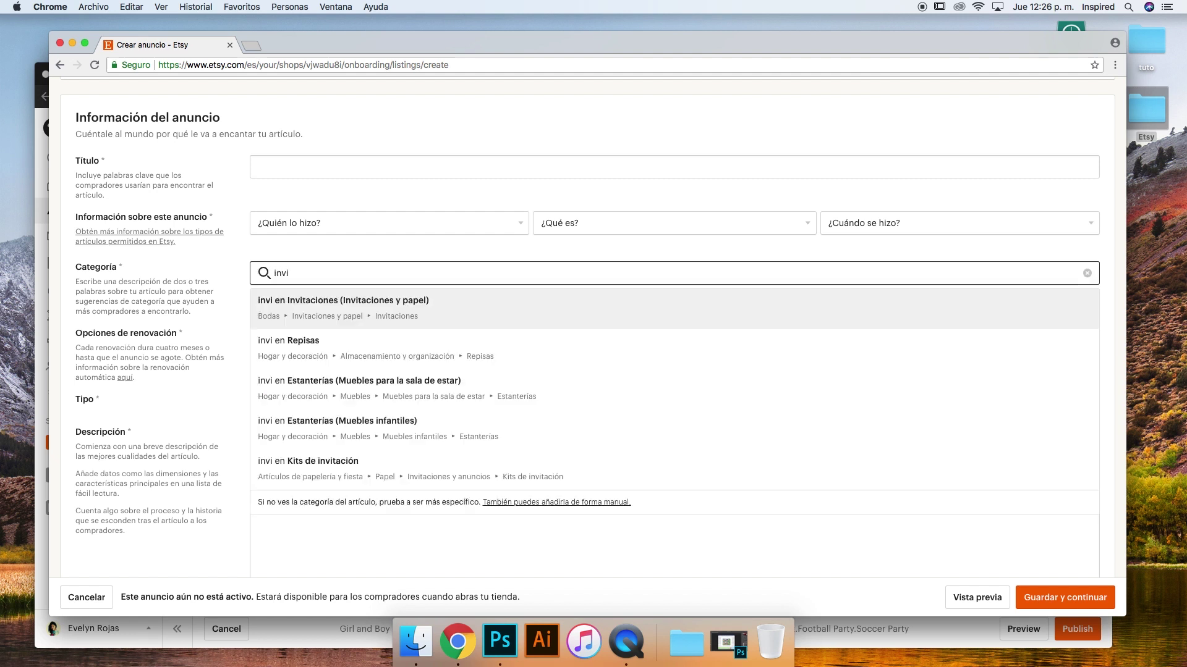
{"action": "type", "text": "tations"}
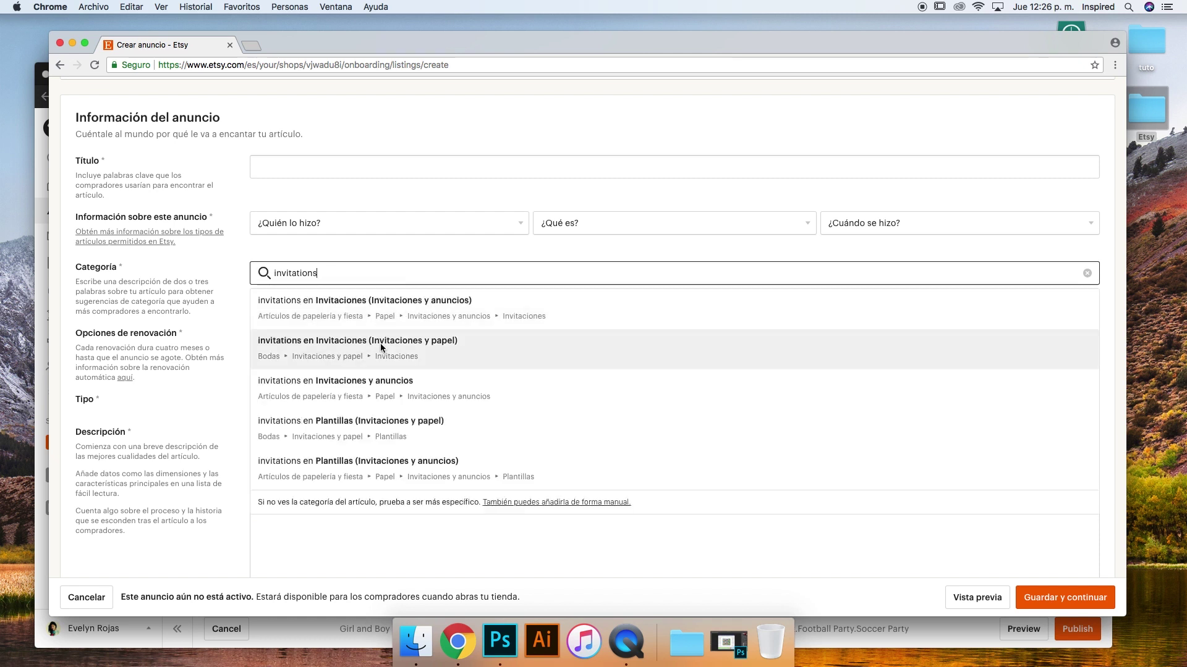
{"action": "double_click", "coordinate": [325, 275]}
{"action": "type", "text": "logo"}
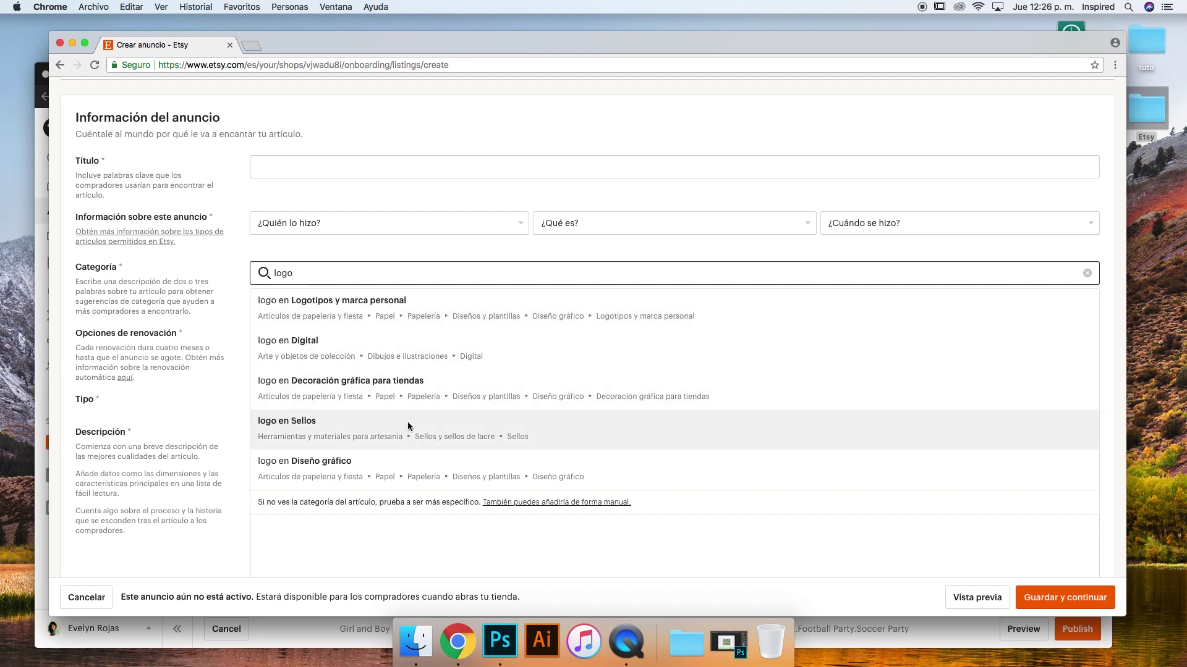
{"action": "left_click", "coordinate": [1086, 273]}
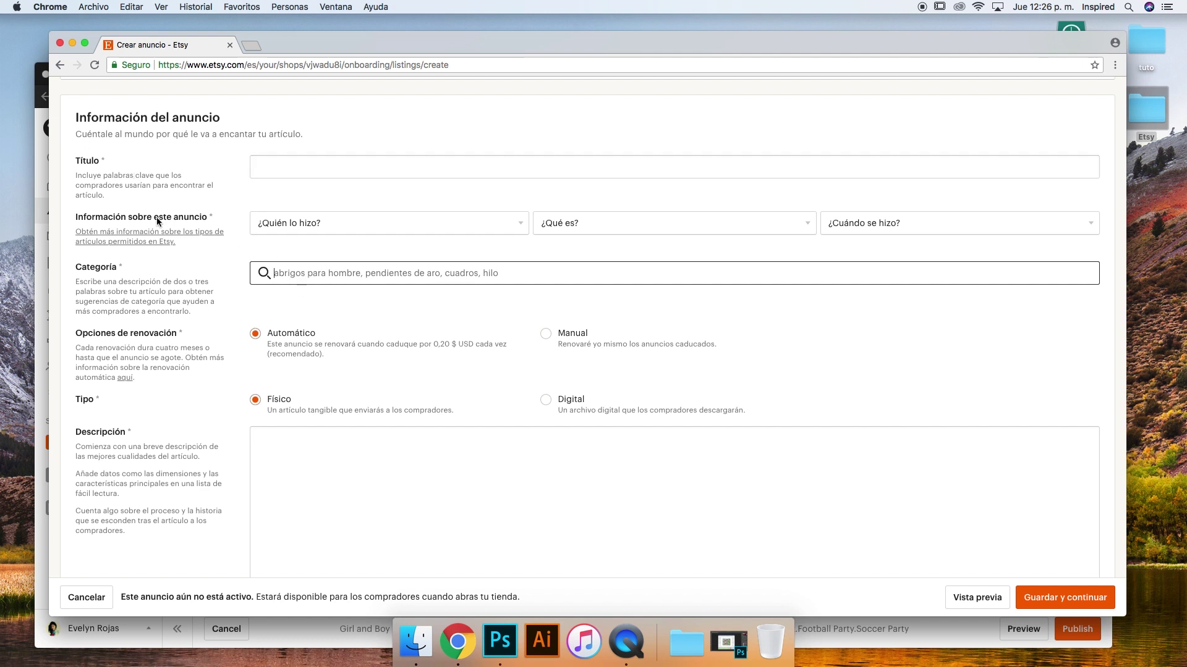
{"action": "left_click", "coordinate": [39, 158]}
Set the listing's primary colour to Purple and its secondary colour to Green
{"action": "scroll", "coordinate": [526, 354], "scroll_direction": "down", "scroll_amount": 5}
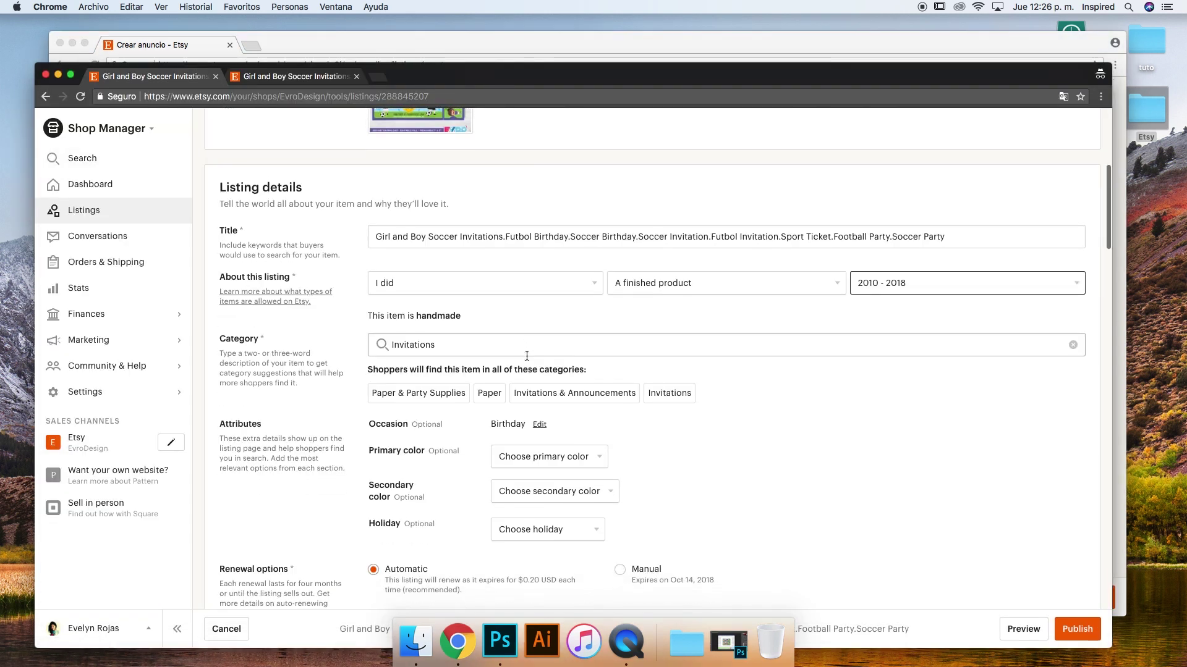
{"action": "scroll", "coordinate": [525, 355], "scroll_direction": "down", "scroll_amount": 1}
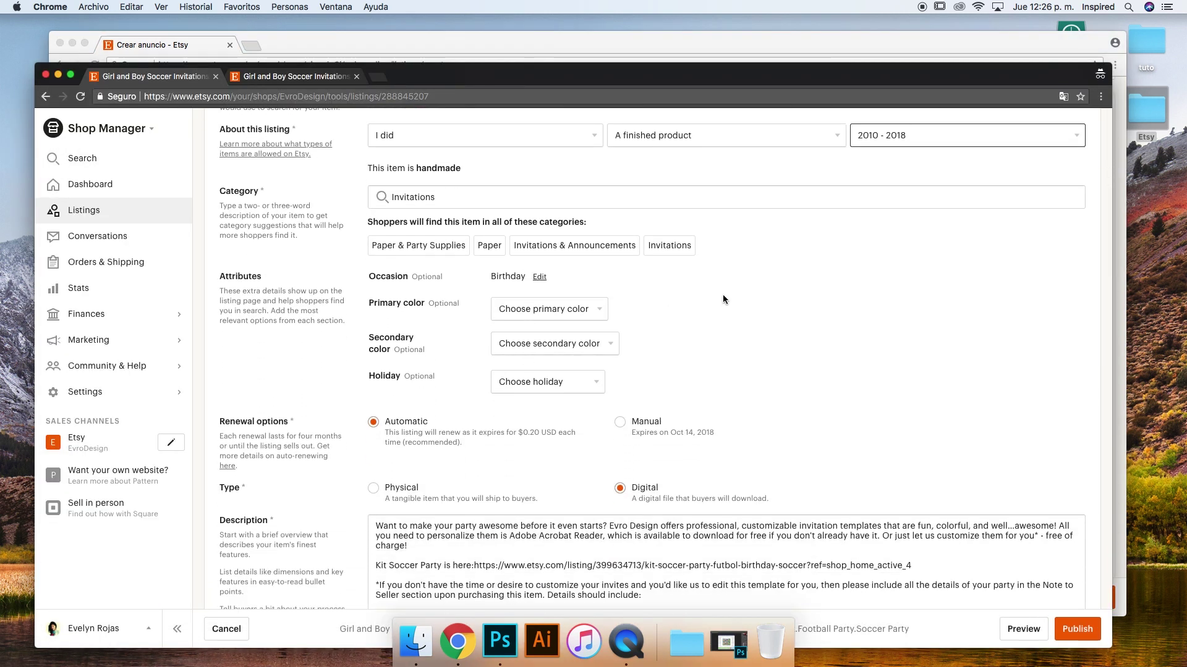
{"action": "left_click", "coordinate": [585, 317]}
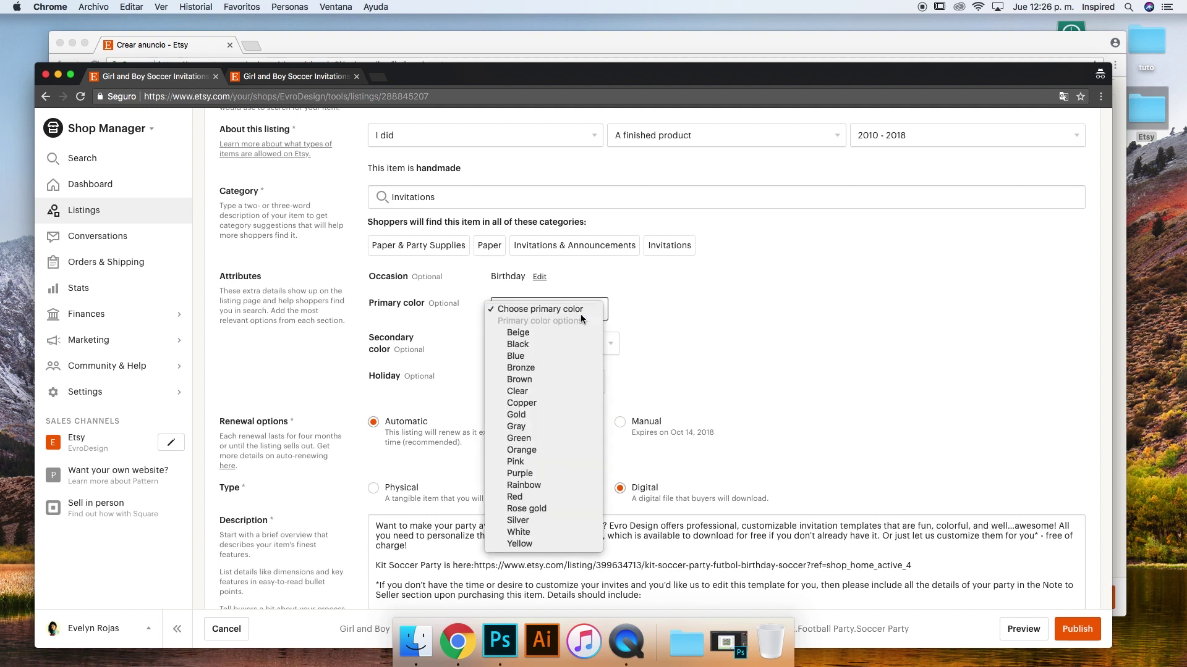
{"action": "left_click", "coordinate": [724, 298]}
{"action": "scroll", "coordinate": [725, 298], "scroll_direction": "up", "scroll_amount": 15}
{"action": "scroll", "coordinate": [724, 297], "scroll_direction": "down", "scroll_amount": 5}
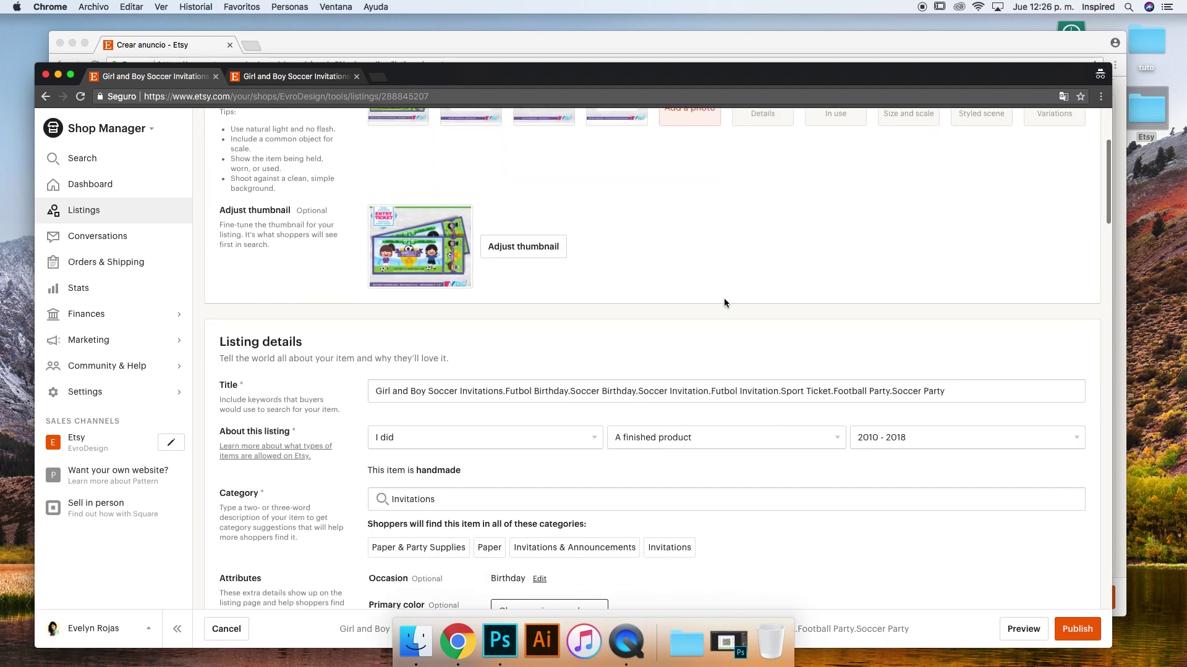
{"action": "scroll", "coordinate": [724, 297], "scroll_direction": "down", "scroll_amount": 5}
{"action": "left_click", "coordinate": [514, 318]}
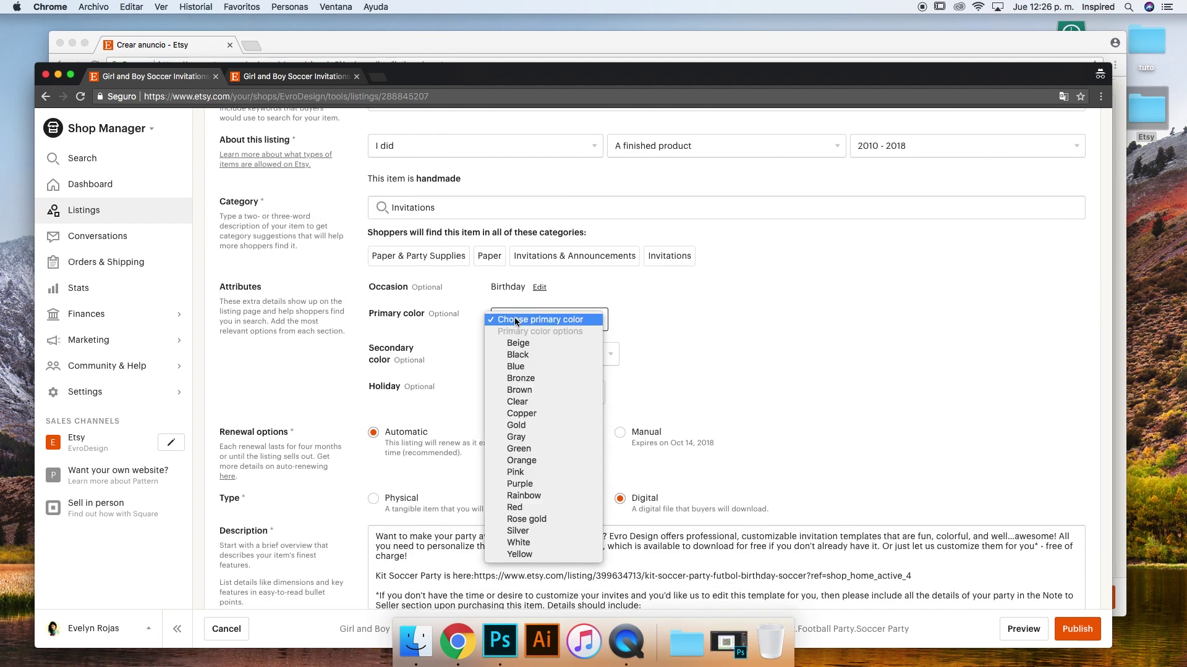
{"action": "left_click", "coordinate": [556, 485]}
{"action": "left_click", "coordinate": [541, 354]}
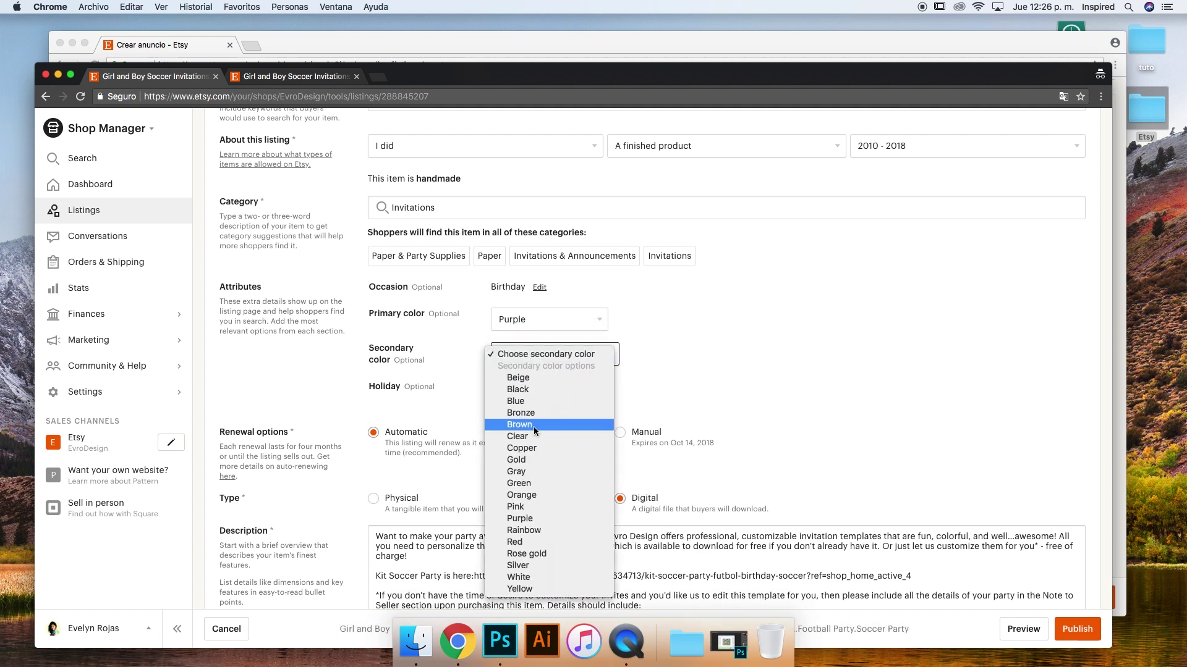
{"action": "left_click", "coordinate": [536, 483]}
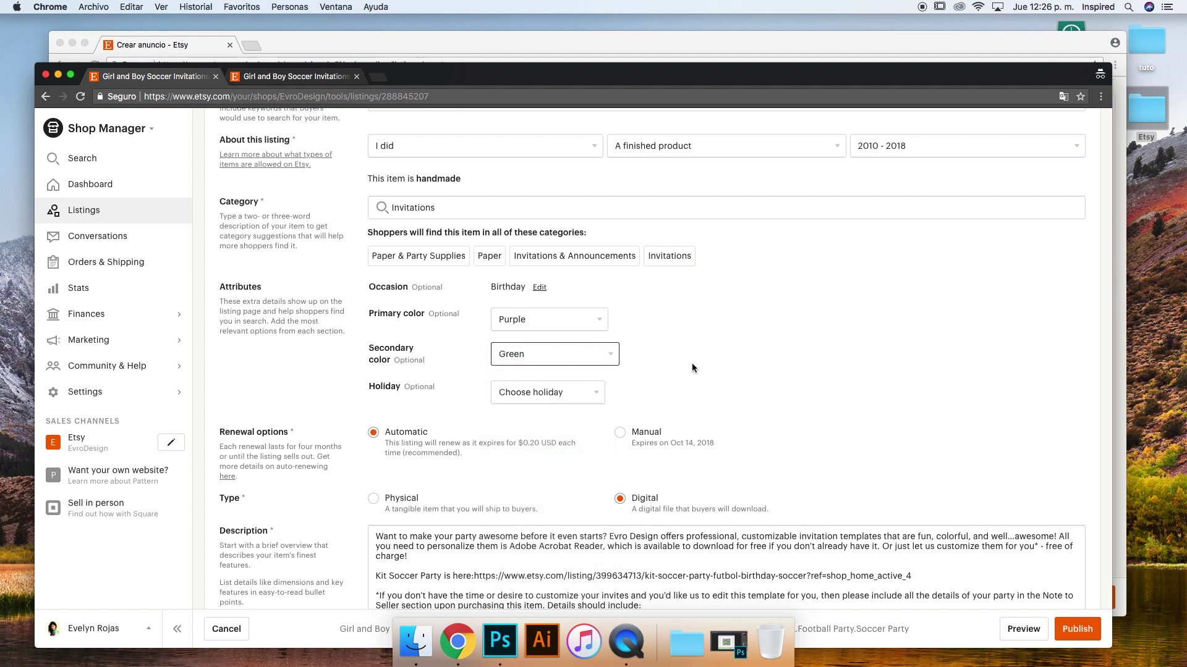
Look through the holiday options and leave Holiday on Choose holiday
{"action": "left_click", "coordinate": [572, 394]}
{"action": "left_click", "coordinate": [451, 384]}
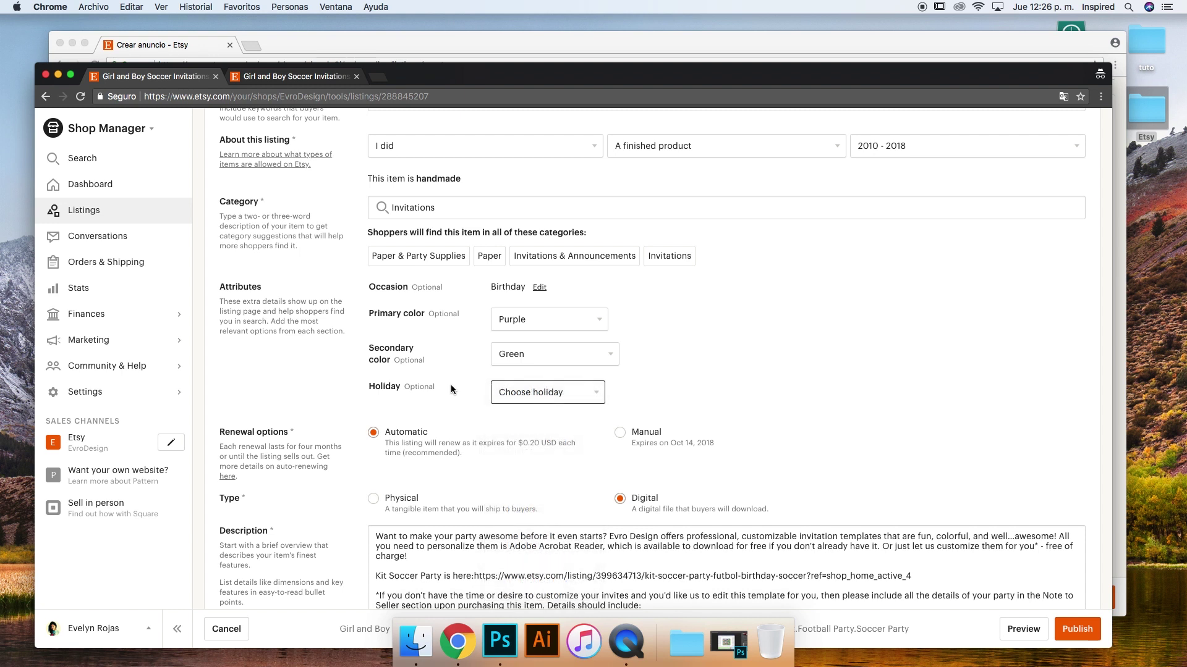
{"action": "left_click", "coordinate": [495, 394]}
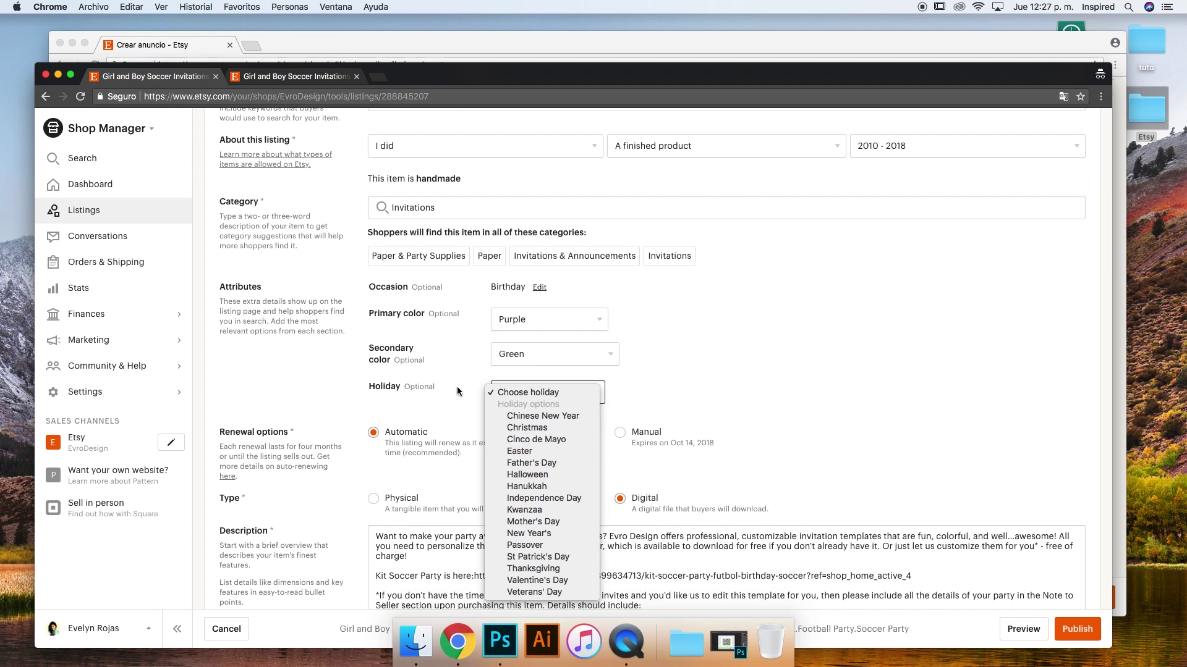
{"action": "left_click", "coordinate": [585, 392]}
{"action": "scroll", "coordinate": [682, 313], "scroll_direction": "down", "scroll_amount": 3}
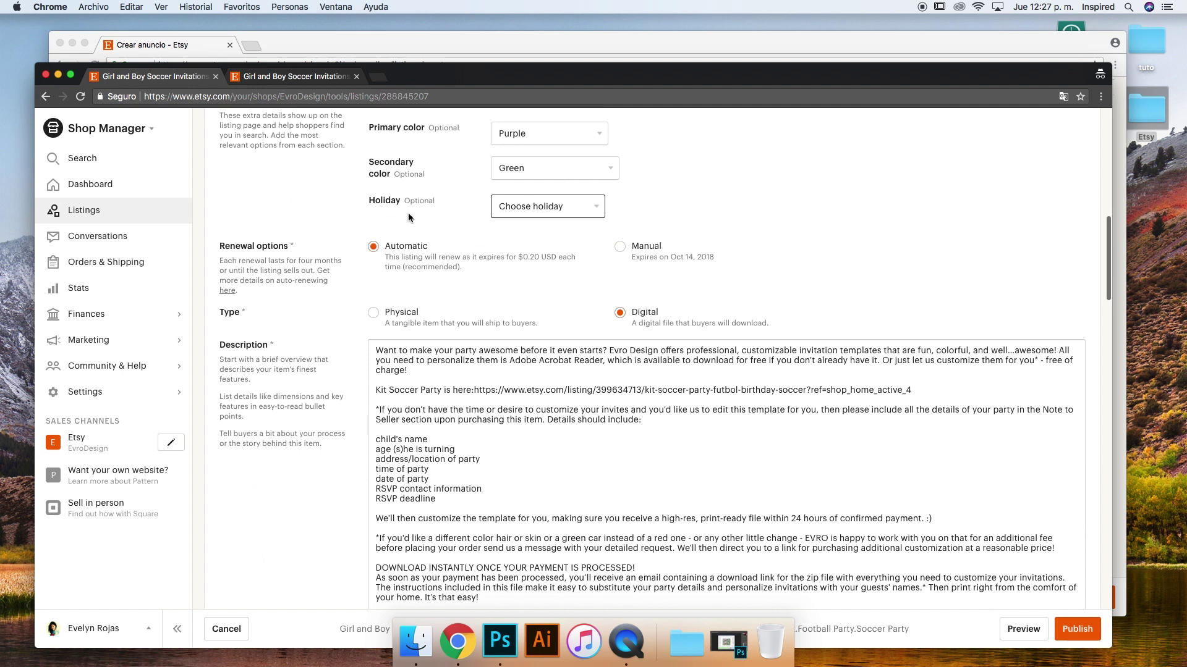
{"action": "left_click", "coordinate": [335, 37]}
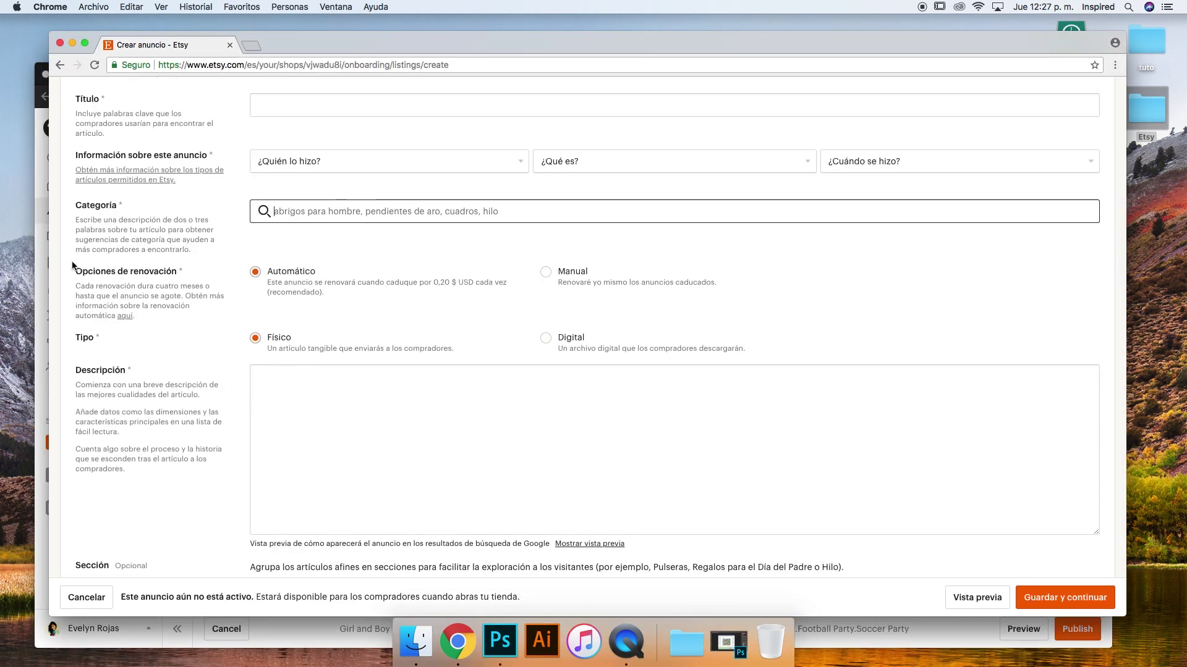
{"action": "left_click", "coordinate": [45, 254]}
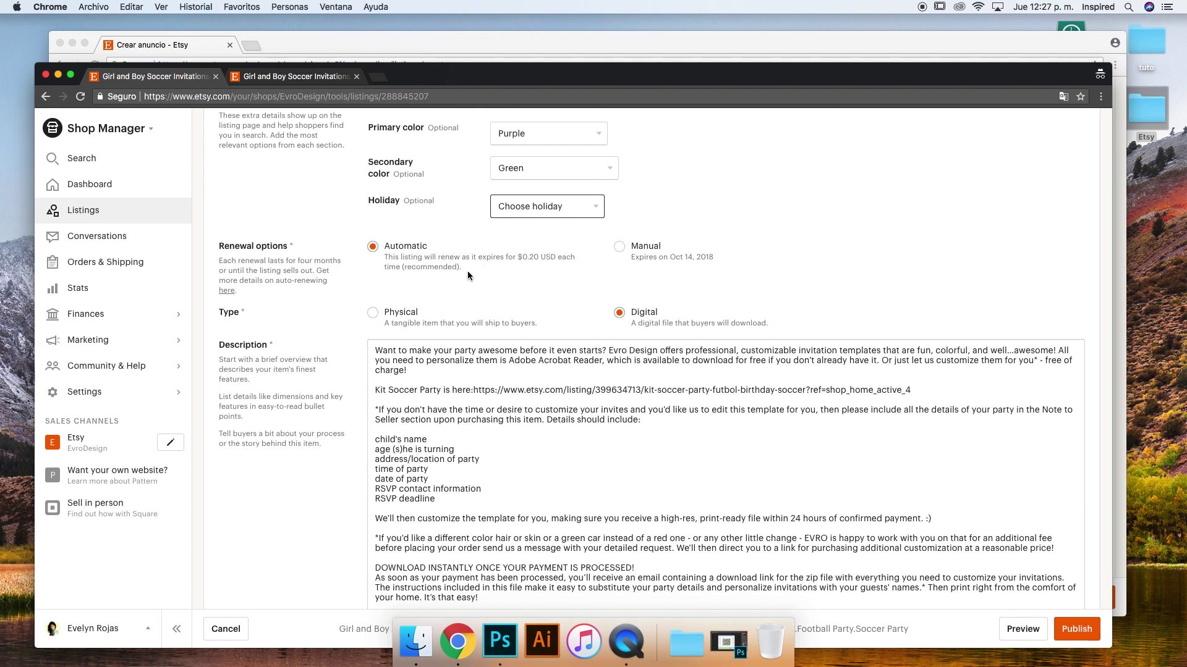
{"action": "left_click", "coordinate": [322, 44]}
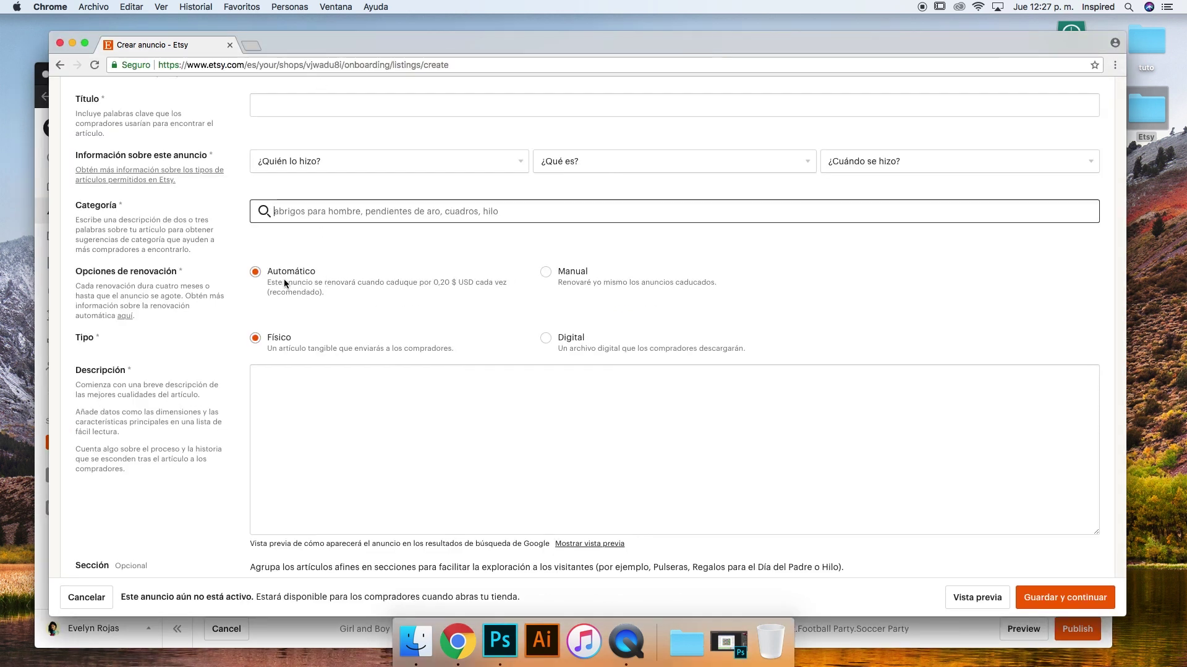
{"action": "left_click_drag", "start_coordinate": [265, 280], "coordinate": [281, 281]}
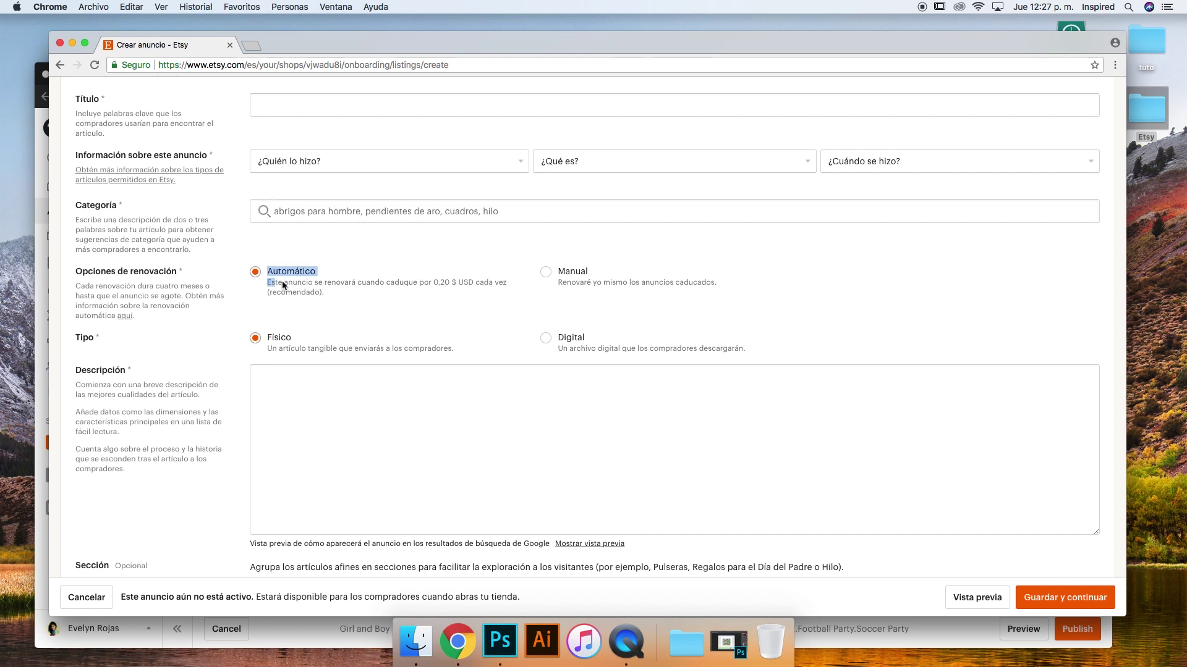
{"action": "left_click", "coordinate": [359, 295]}
{"action": "left_click", "coordinate": [39, 91]}
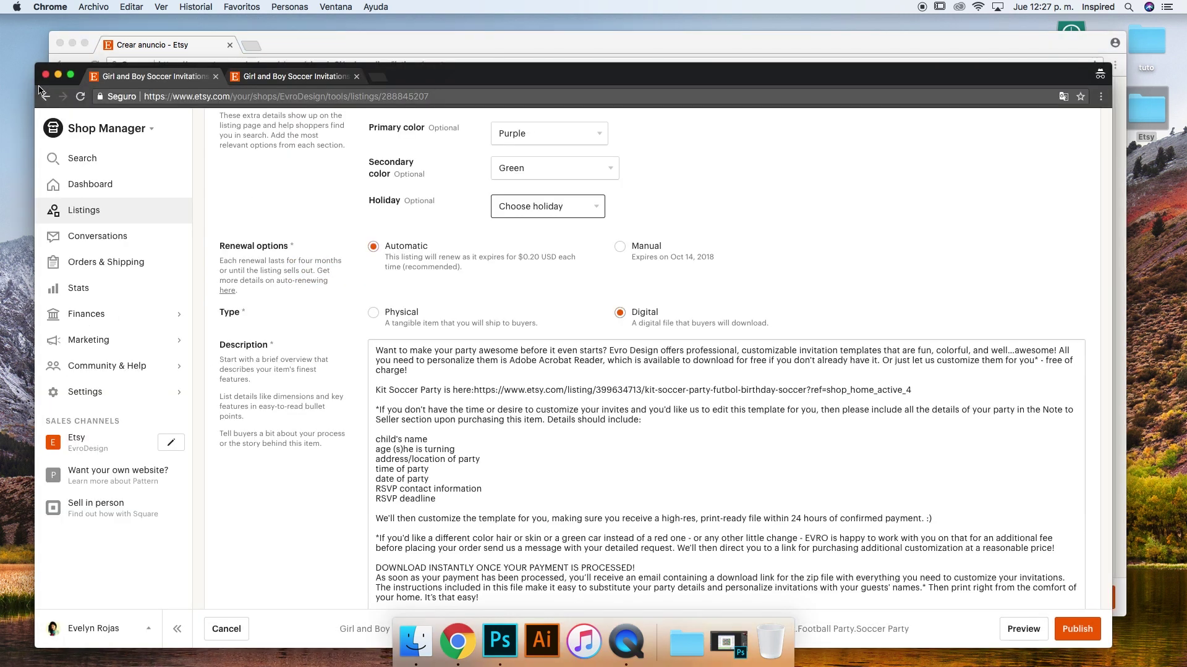
{"action": "scroll", "coordinate": [698, 205], "scroll_direction": "up", "scroll_amount": 20}
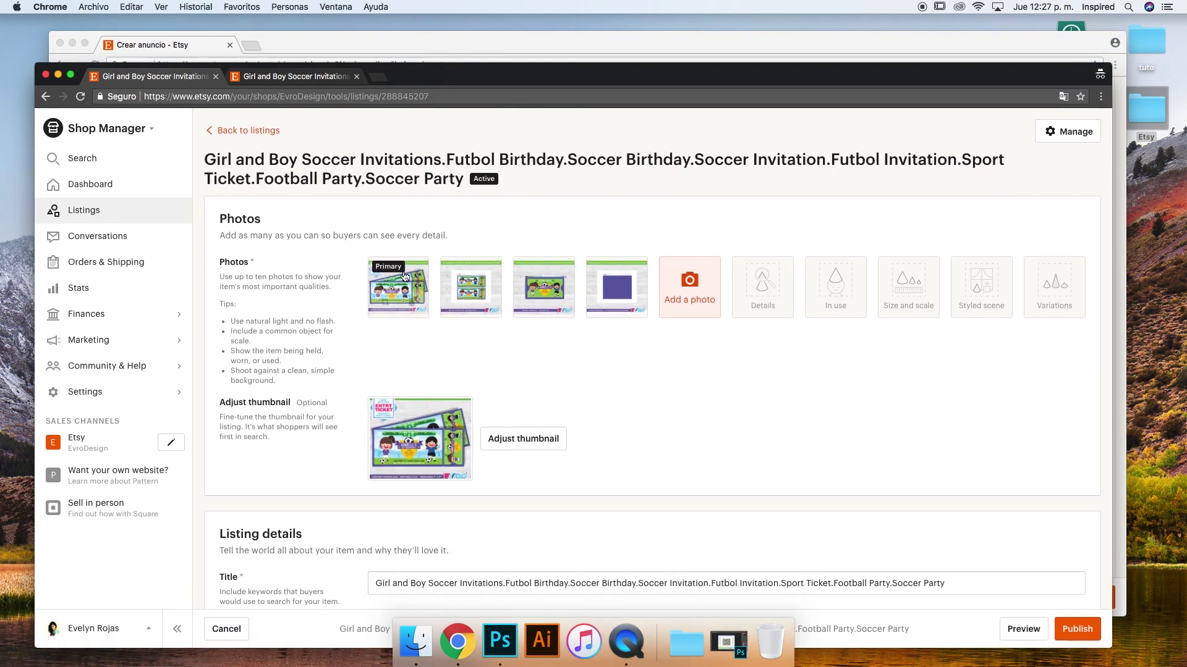
{"action": "scroll", "coordinate": [692, 413], "scroll_direction": "down", "scroll_amount": 15}
{"action": "scroll", "coordinate": [445, 329], "scroll_direction": "down", "scroll_amount": 20}
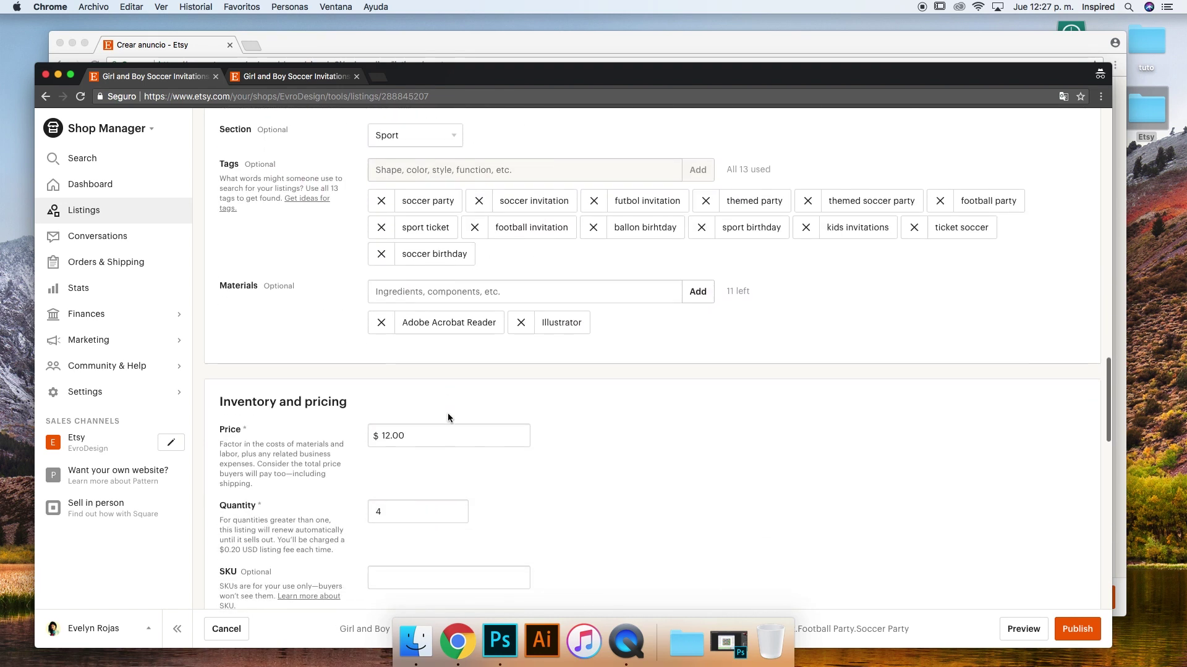
{"action": "scroll", "coordinate": [447, 417], "scroll_direction": "down", "scroll_amount": 3}
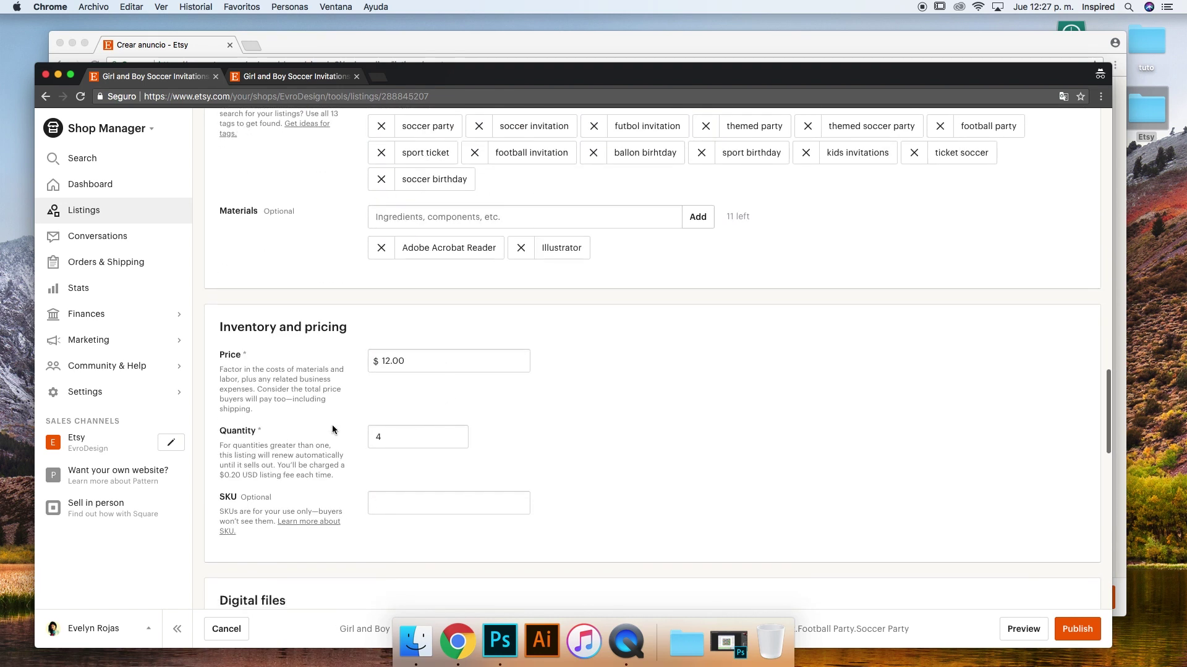
{"action": "double_click", "coordinate": [410, 441]}
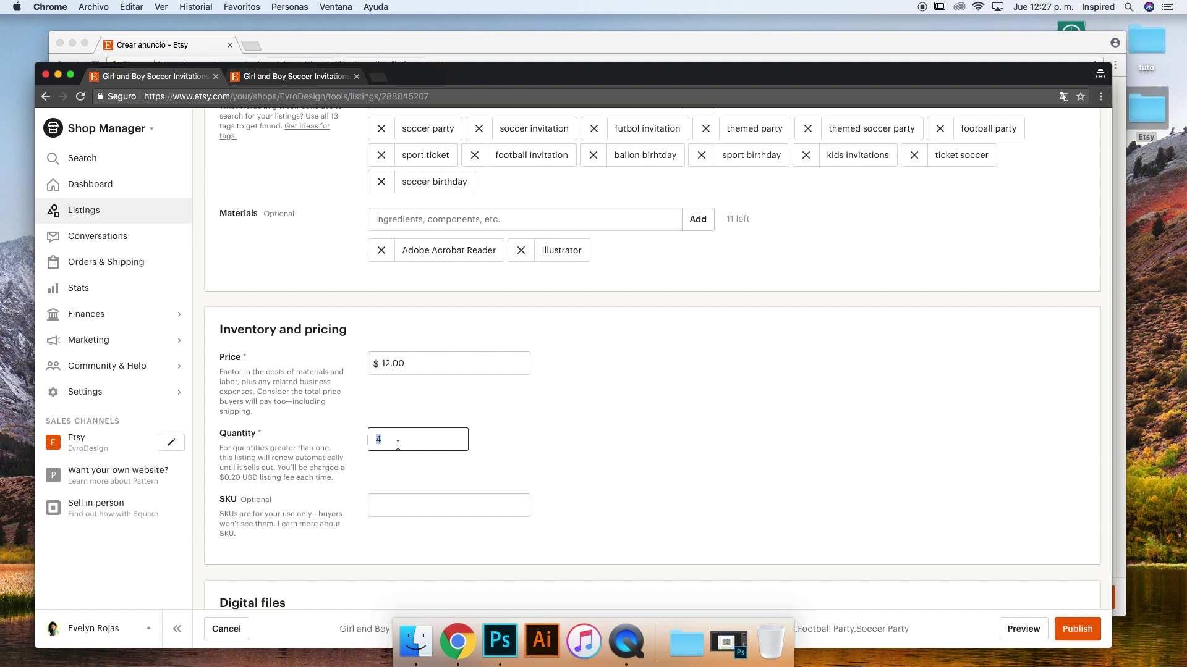
{"action": "type", "text": "100"}
{"action": "left_click_drag", "start_coordinate": [398, 439], "coordinate": [365, 441]}
{"action": "type", "text": "4"}
{"action": "left_click", "coordinate": [551, 424]}
{"action": "left_click_drag", "start_coordinate": [401, 440], "coordinate": [369, 453]}
{"action": "left_click", "coordinate": [396, 424]}
{"action": "left_click", "coordinate": [404, 436]}
{"action": "scroll", "coordinate": [350, 382], "scroll_direction": "up", "scroll_amount": 10}
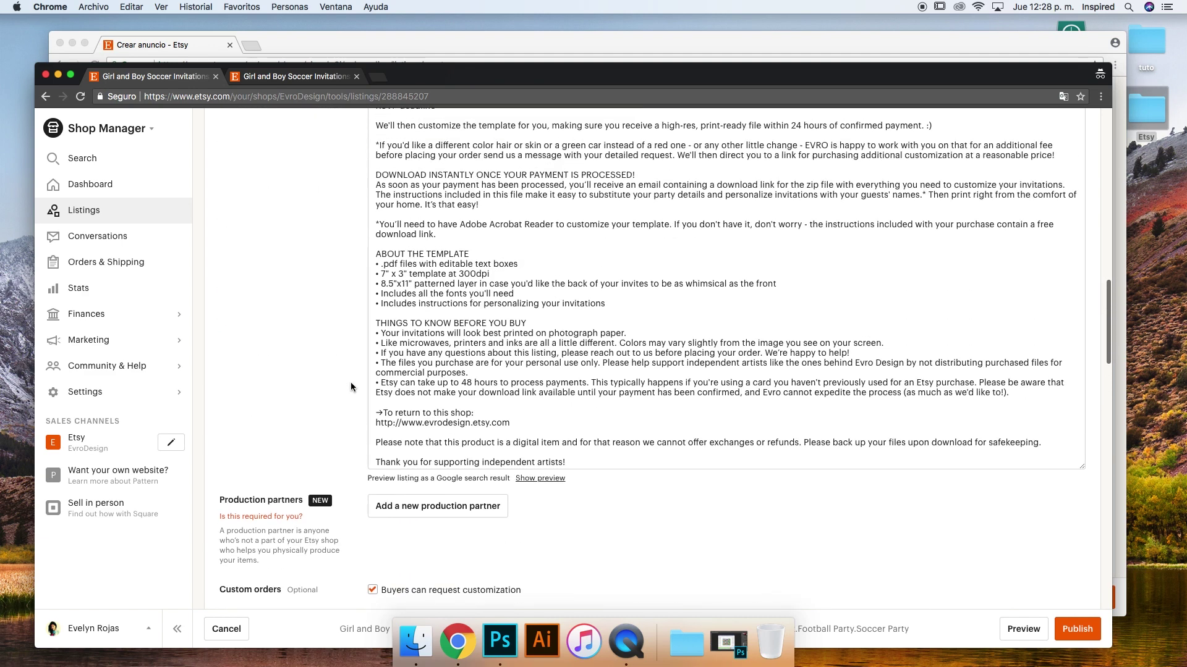
{"action": "scroll", "coordinate": [350, 387], "scroll_direction": "down", "scroll_amount": 10}
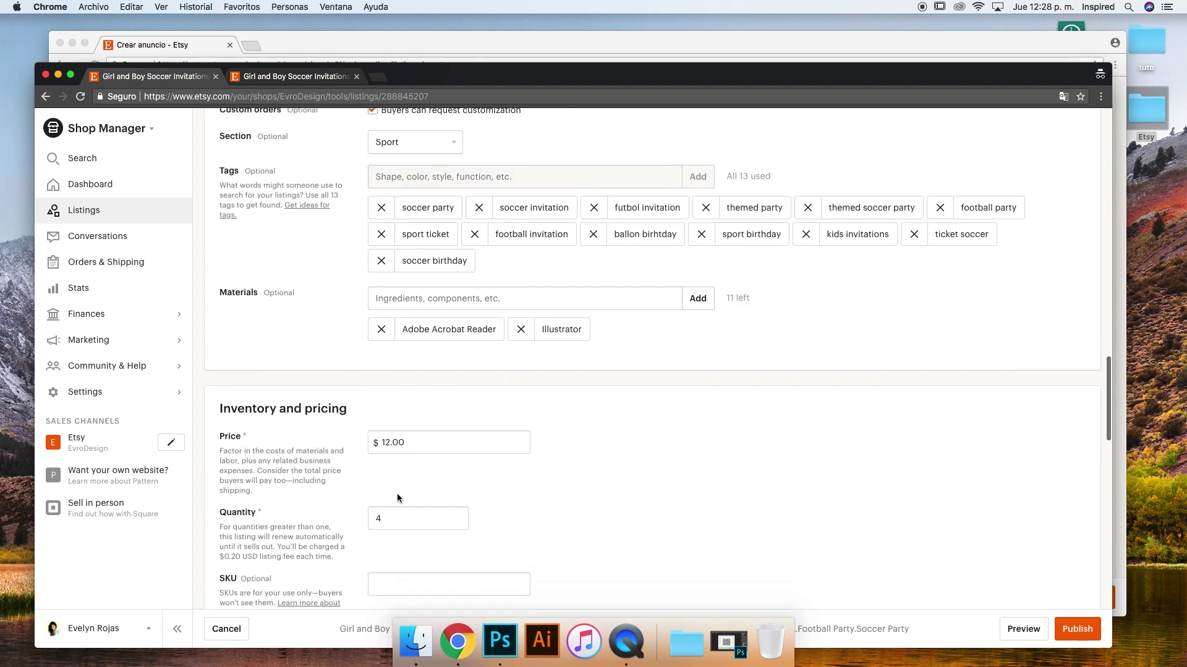
{"action": "left_click", "coordinate": [375, 518]}
{"action": "double_click", "coordinate": [371, 520]}
{"action": "left_click", "coordinate": [395, 528]}
{"action": "left_click_drag", "start_coordinate": [383, 519], "coordinate": [369, 519]}
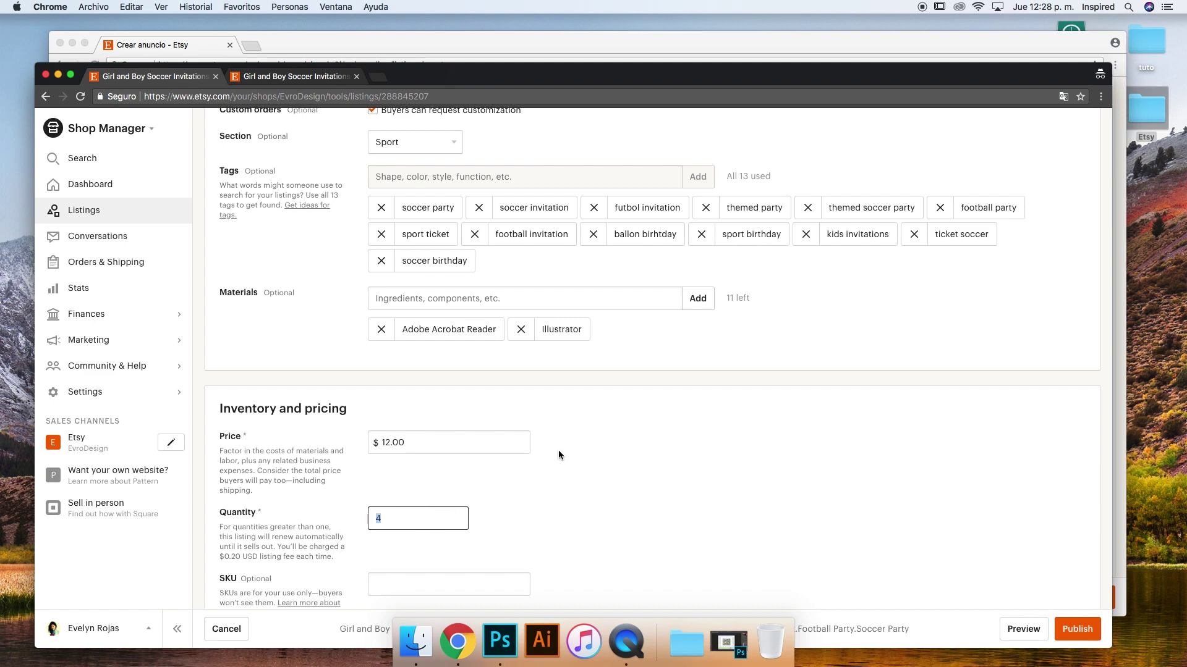
{"action": "scroll", "coordinate": [558, 455], "scroll_direction": "up", "scroll_amount": 20}
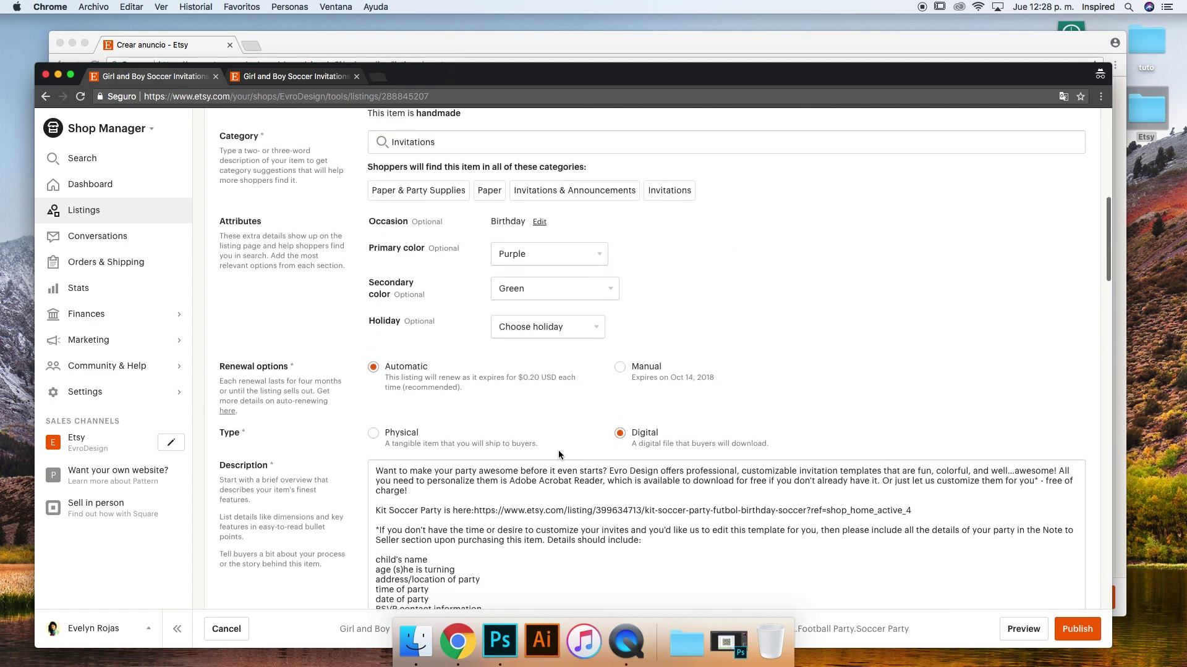
{"action": "scroll", "coordinate": [466, 482], "scroll_direction": "down", "scroll_amount": 3}
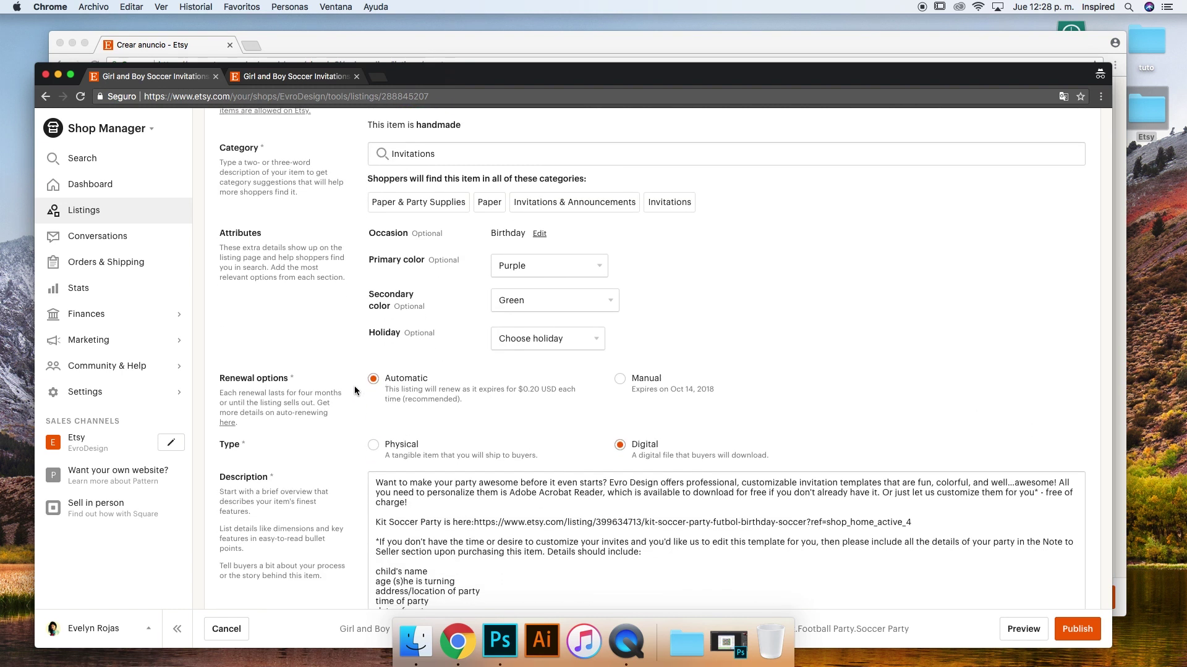
{"action": "left_click", "coordinate": [459, 503]}
{"action": "scroll", "coordinate": [521, 418], "scroll_direction": "down", "scroll_amount": 3}
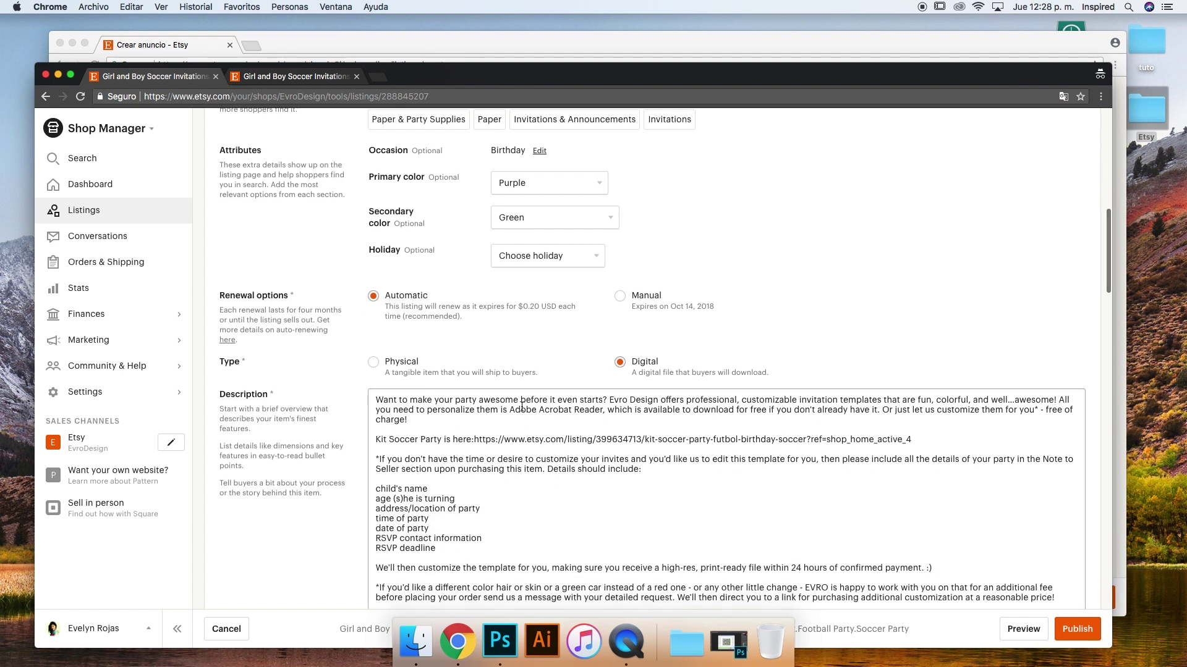
{"action": "scroll", "coordinate": [505, 336], "scroll_direction": "down", "scroll_amount": 15}
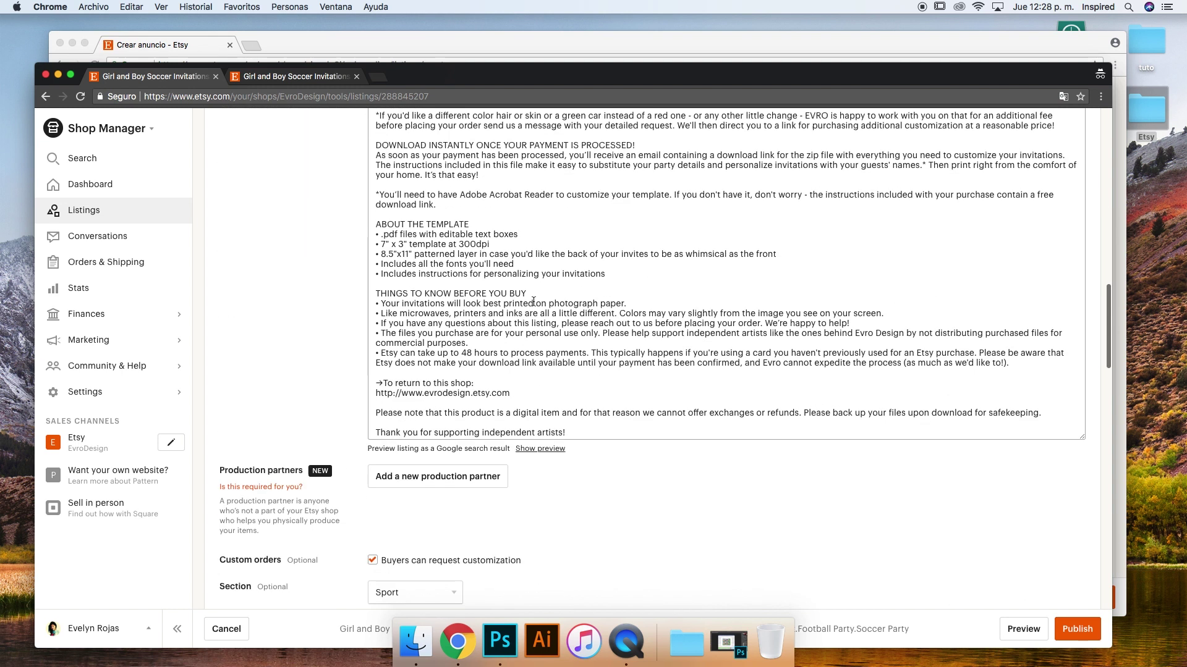
{"action": "scroll", "coordinate": [500, 338], "scroll_direction": "down", "scroll_amount": 9}
{"action": "left_click", "coordinate": [390, 394]}
{"action": "key", "text": "BackSpace"}
{"action": "type", "text": "4"}
{"action": "left_click_drag", "start_coordinate": [390, 393], "coordinate": [341, 391]}
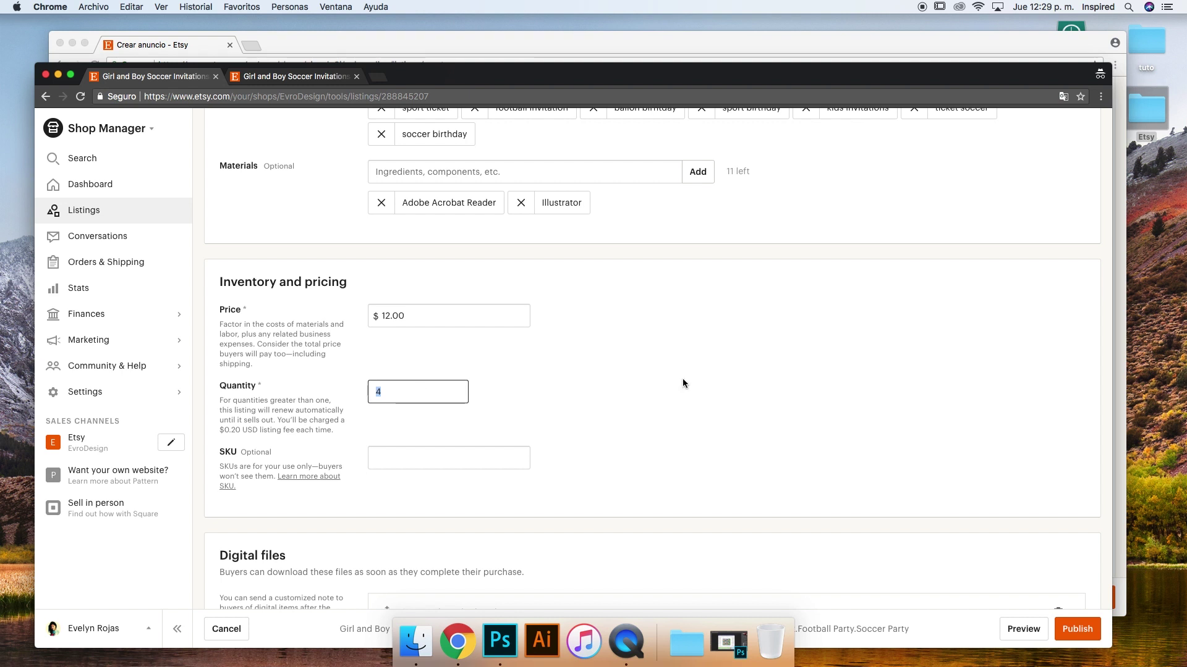
{"action": "scroll", "coordinate": [682, 379], "scroll_direction": "up", "scroll_amount": 20}
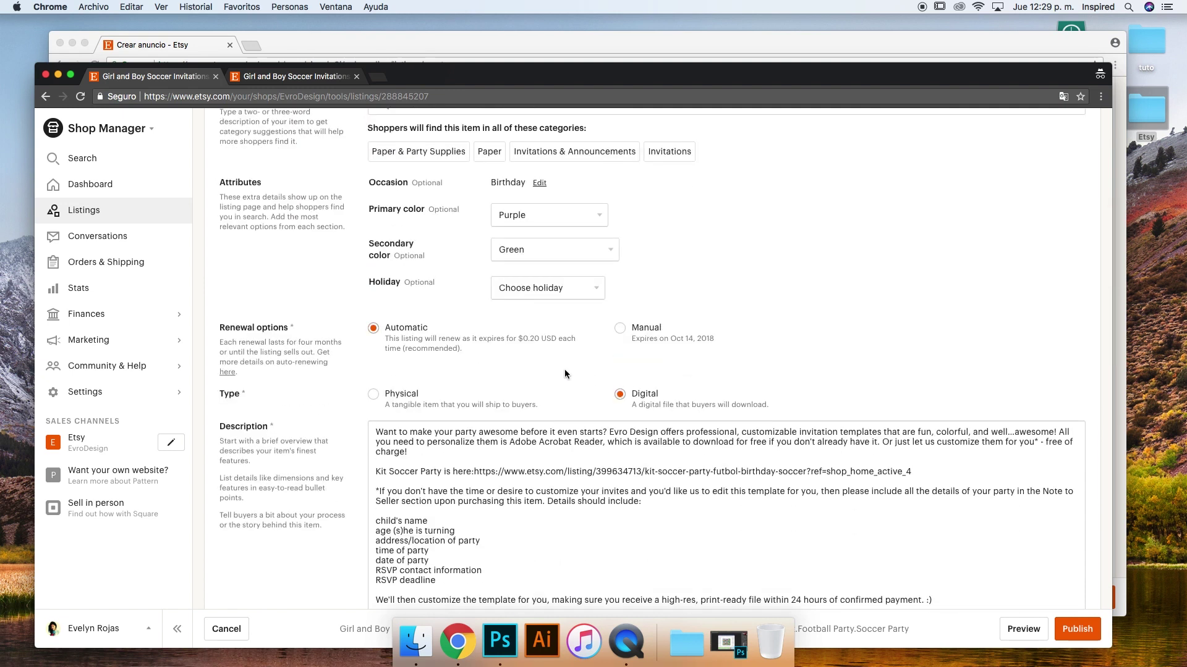
{"action": "scroll", "coordinate": [546, 358], "scroll_direction": "down", "scroll_amount": 15}
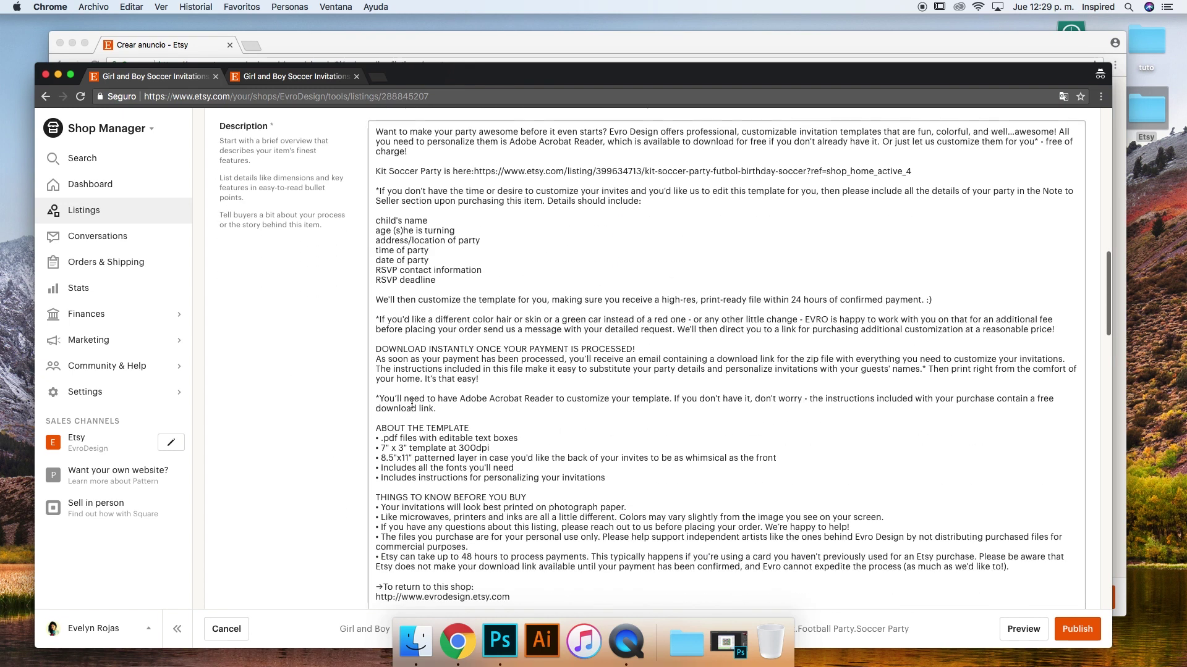
{"action": "scroll", "coordinate": [421, 515], "scroll_direction": "down", "scroll_amount": 5}
{"action": "double_click", "coordinate": [379, 449]}
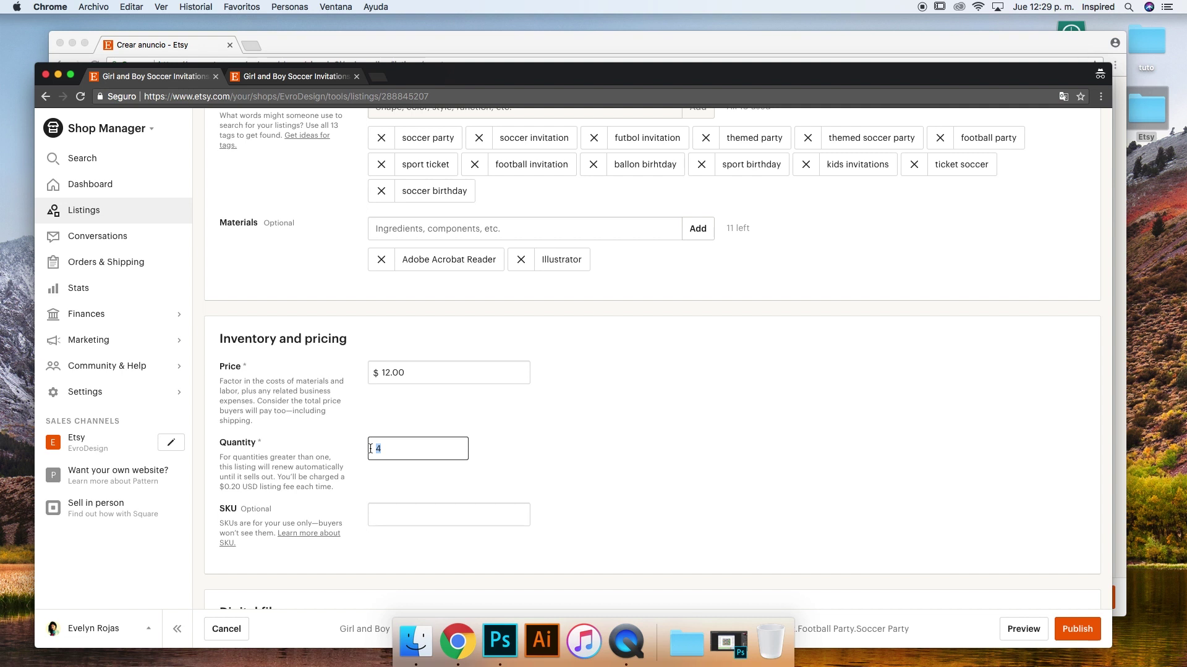
{"action": "scroll", "coordinate": [362, 449], "scroll_direction": "up", "scroll_amount": 1}
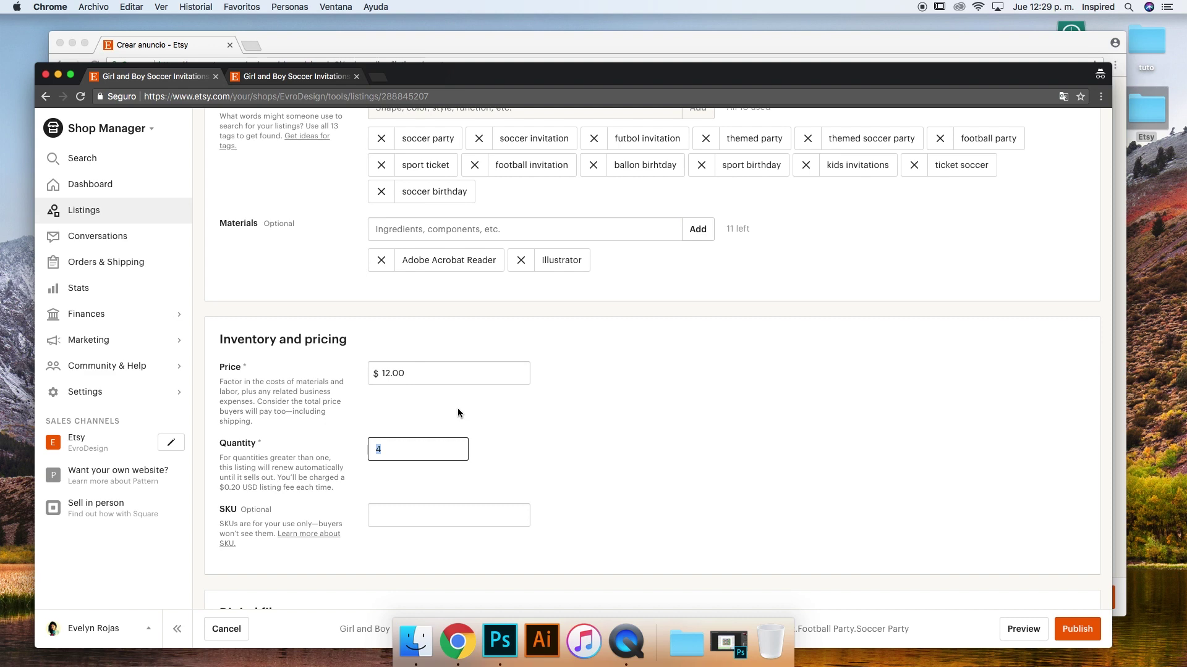
{"action": "scroll", "coordinate": [457, 412], "scroll_direction": "up", "scroll_amount": 15}
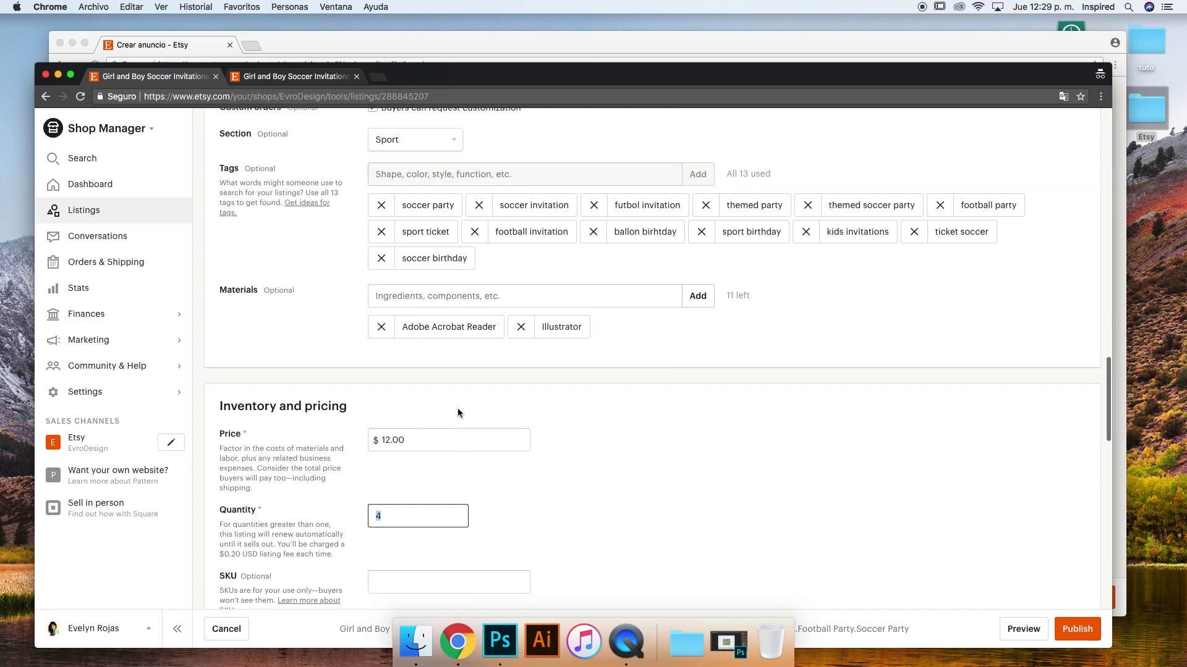
{"action": "scroll", "coordinate": [458, 412], "scroll_direction": "up", "scroll_amount": 2}
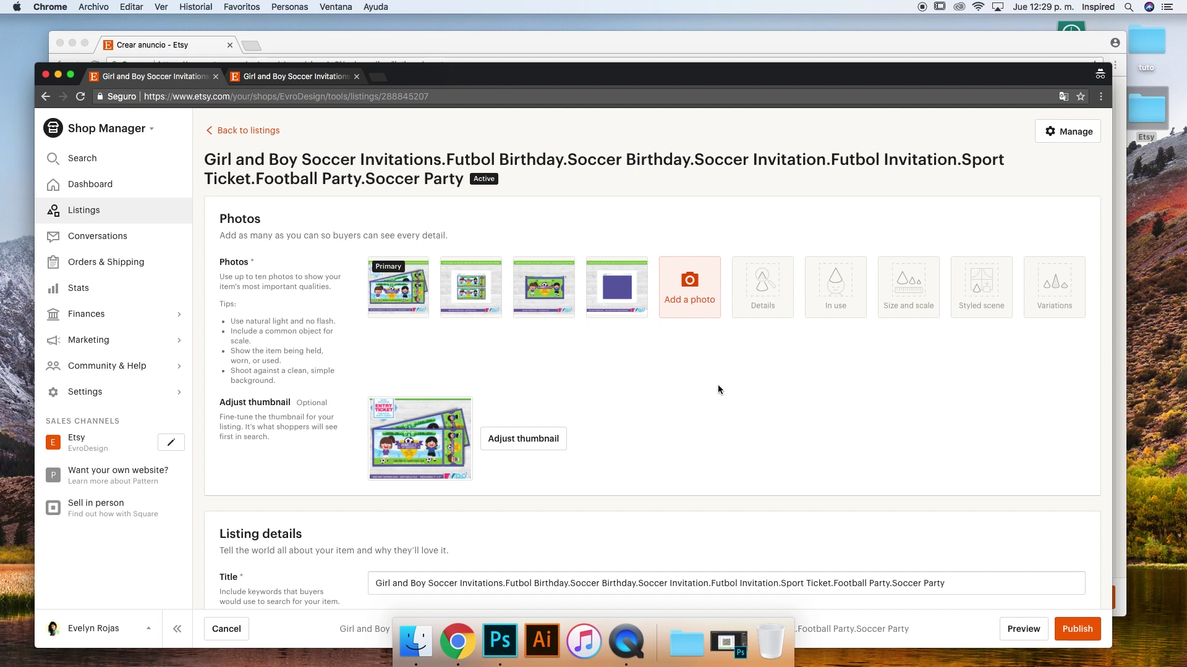
{"action": "scroll", "coordinate": [717, 384], "scroll_direction": "down", "scroll_amount": 12}
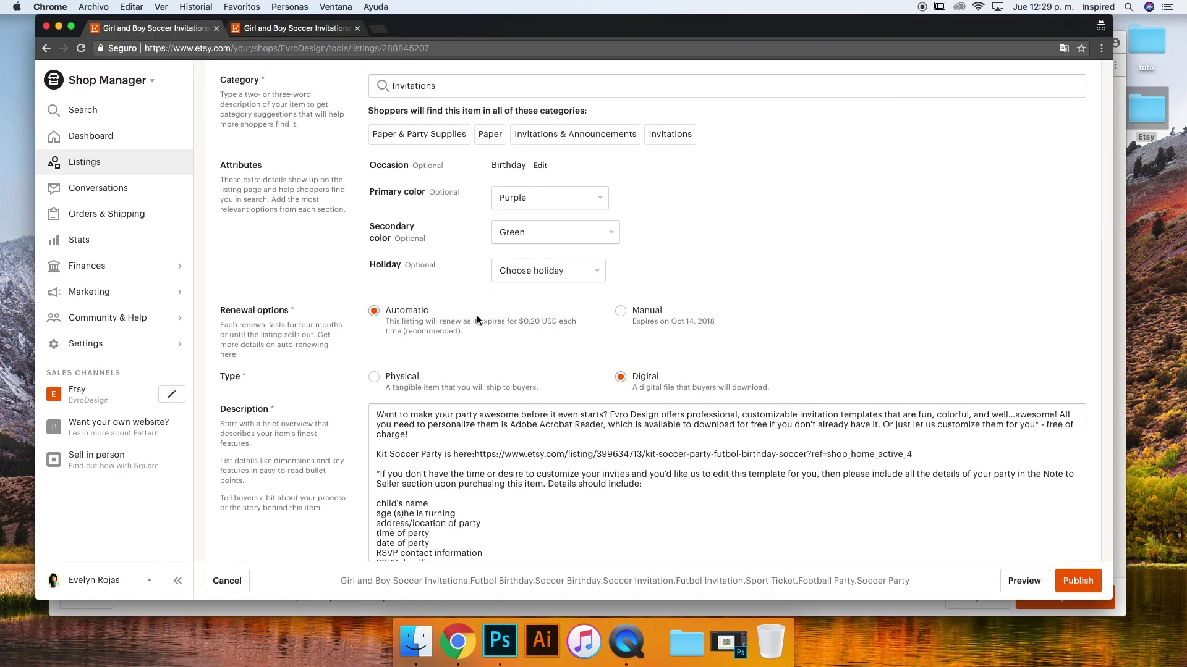